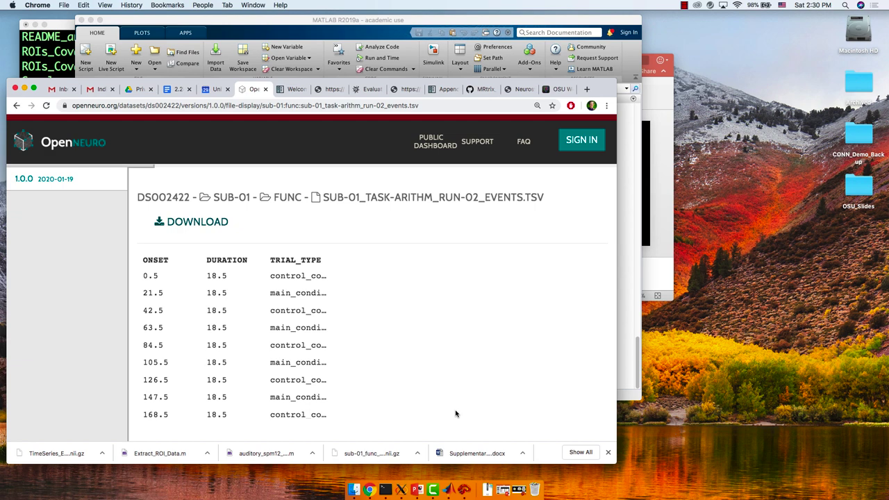
- Return to the Andy's Brain Book home page and search its docs for "functional connectivity"
{"action": "left_click", "coordinate": [404, 90]}
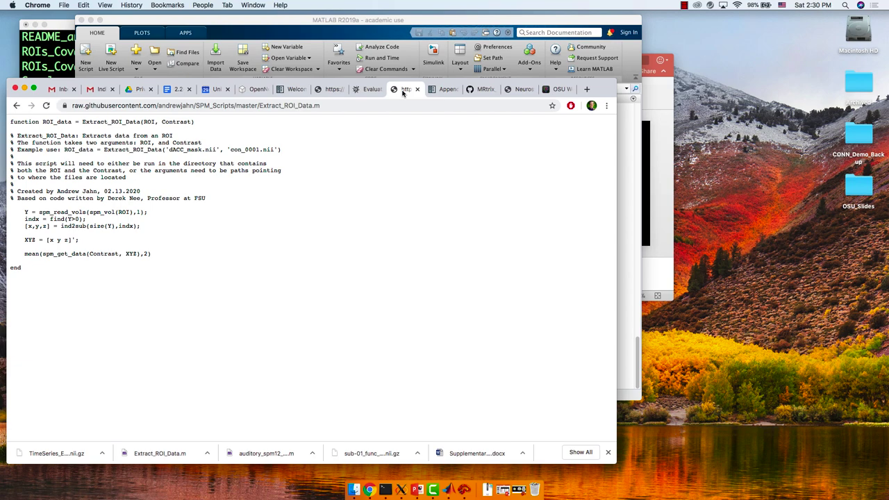
{"action": "left_click", "coordinate": [439, 91]}
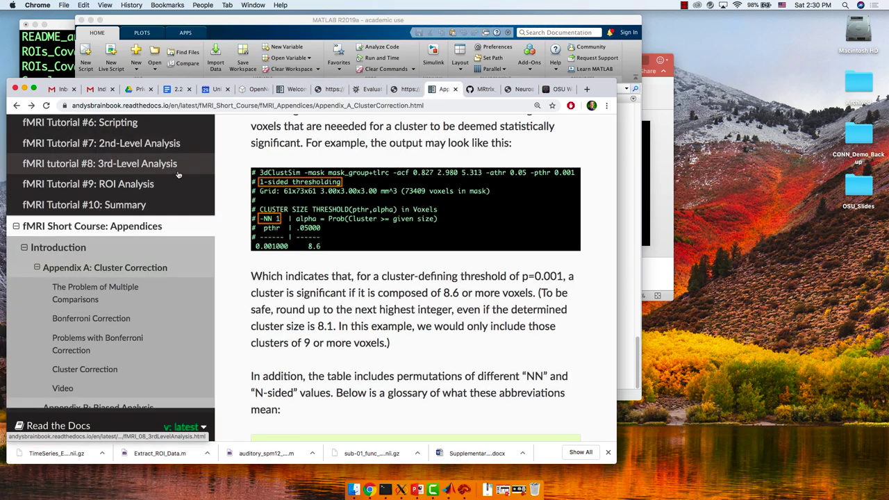
{"action": "scroll", "coordinate": [137, 137], "scroll_direction": "up", "scroll_amount": 10}
{"action": "left_click", "coordinate": [137, 132]}
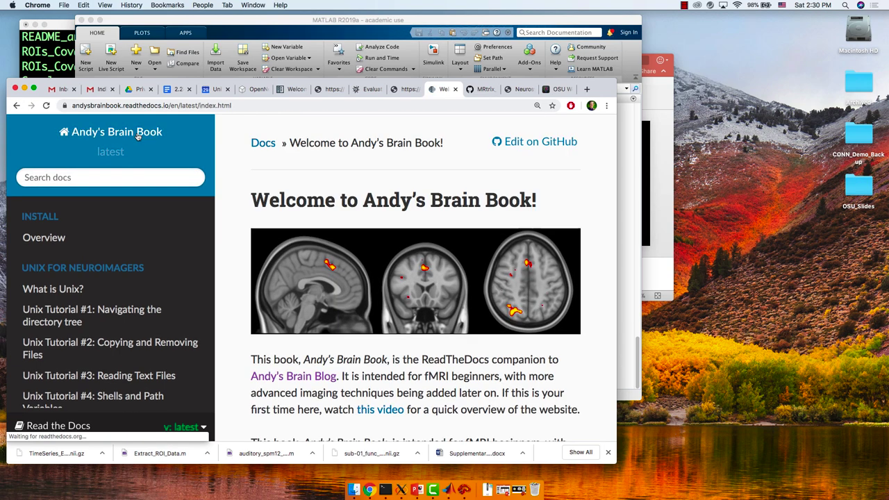
{"action": "left_click", "coordinate": [138, 177]}
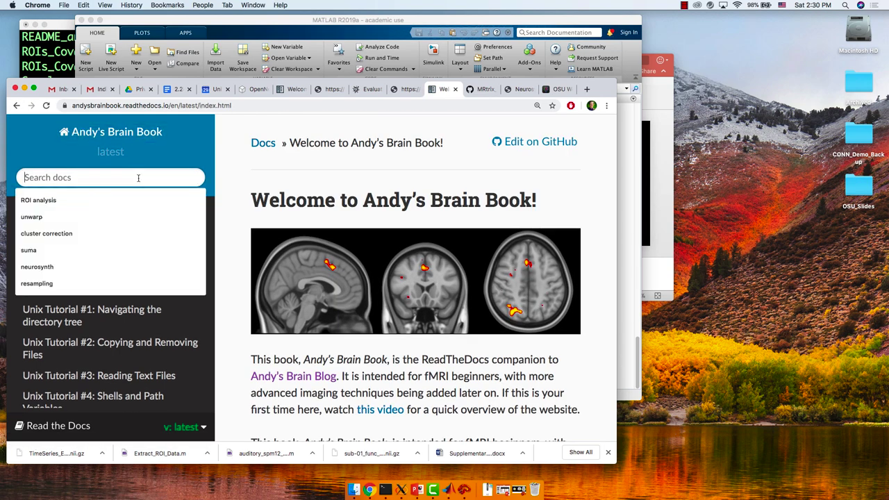
{"action": "type", "text": "functional connectivity"}
{"action": "key", "text": "Return"}
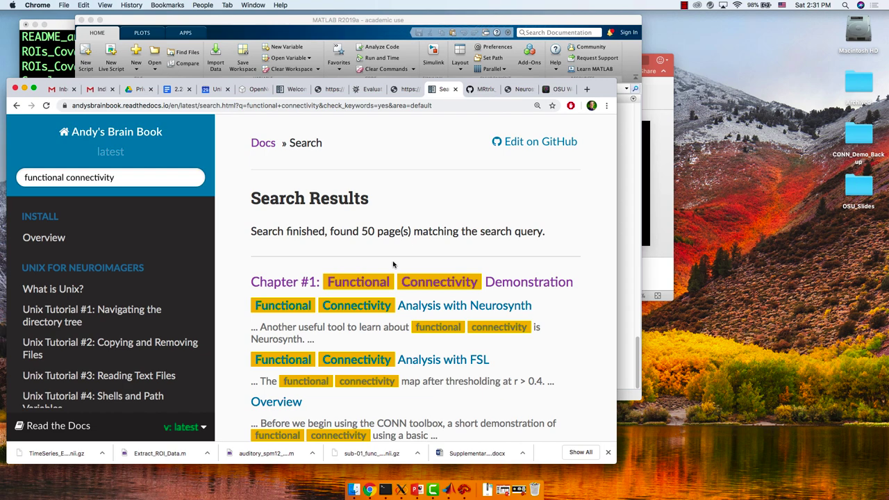
- Find the "Functional Connectivity and the CONN Toolbox" page in the book's contents and open it
{"action": "scroll", "coordinate": [393, 265], "scroll_direction": "down", "scroll_amount": 1}
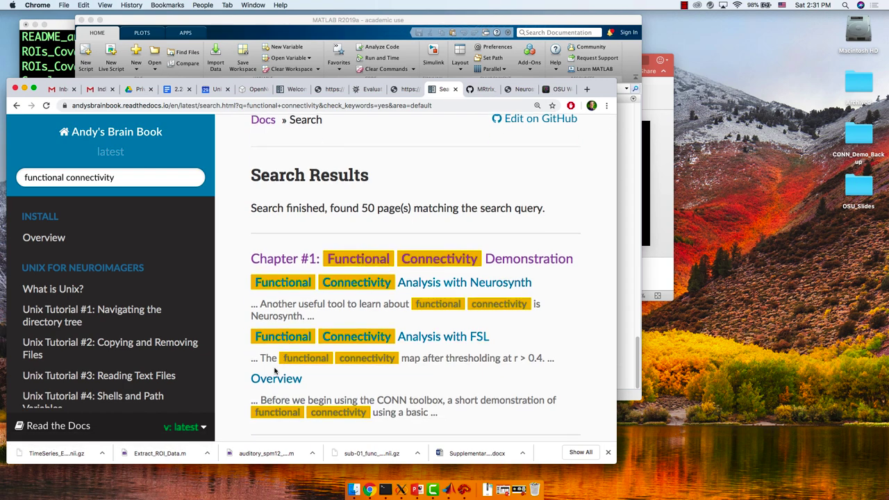
{"action": "scroll", "coordinate": [172, 310], "scroll_direction": "down", "scroll_amount": 10}
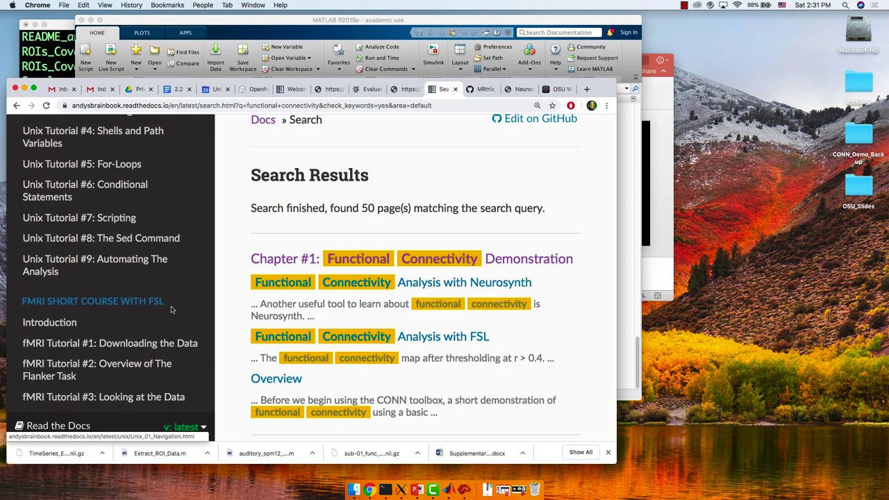
{"action": "scroll", "coordinate": [171, 309], "scroll_direction": "down", "scroll_amount": 10}
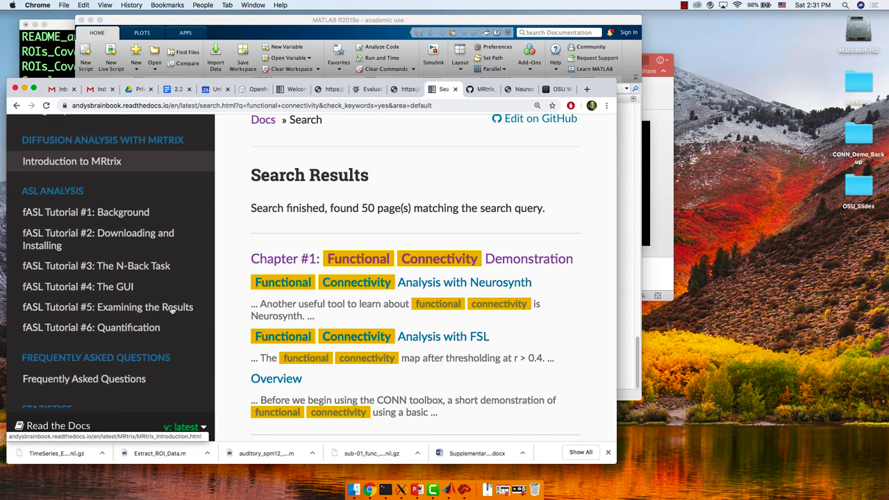
{"action": "scroll", "coordinate": [172, 310], "scroll_direction": "up", "scroll_amount": 5}
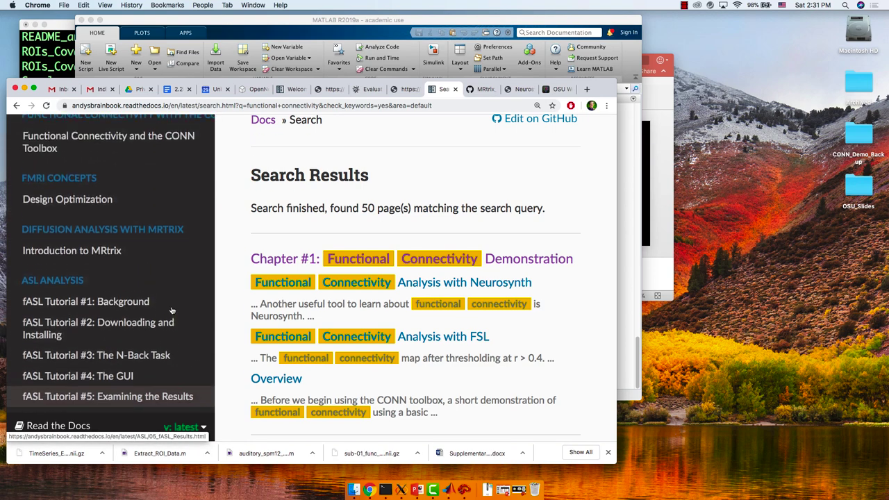
{"action": "scroll", "coordinate": [172, 310], "scroll_direction": "up", "scroll_amount": 1}
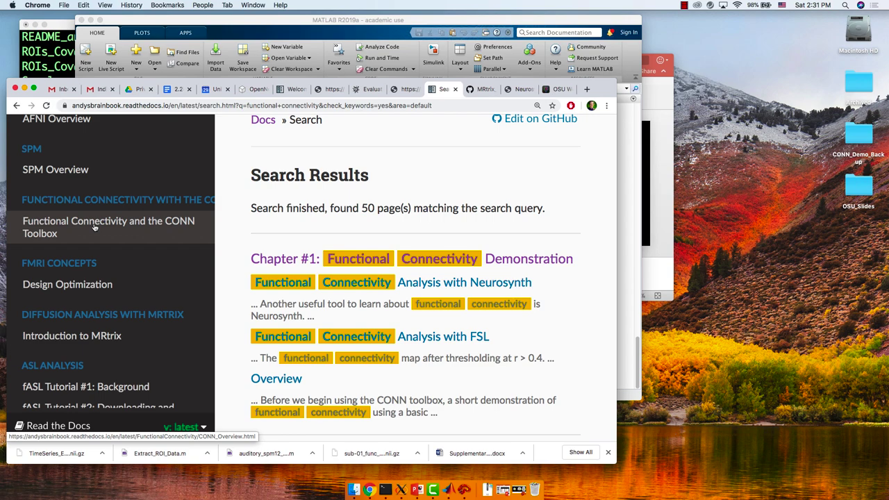
{"action": "left_click", "coordinate": [95, 227]}
- Open "Chapter #2: Downloading the Data" from the page's "Start to Finish Analysis with CONN" chapter list
{"action": "scroll", "coordinate": [250, 301], "scroll_direction": "down", "scroll_amount": 3}
{"action": "scroll", "coordinate": [248, 298], "scroll_direction": "down", "scroll_amount": 15}
{"action": "scroll", "coordinate": [249, 297], "scroll_direction": "down", "scroll_amount": 2}
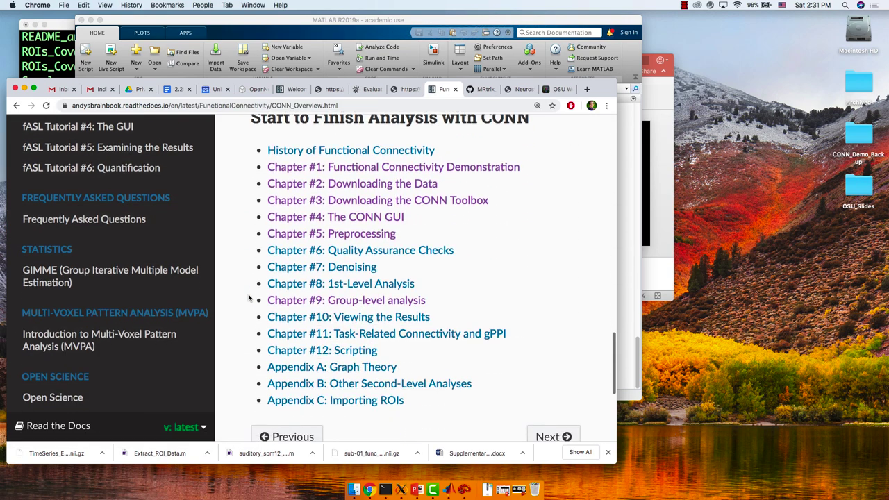
{"action": "left_click", "coordinate": [393, 184]}
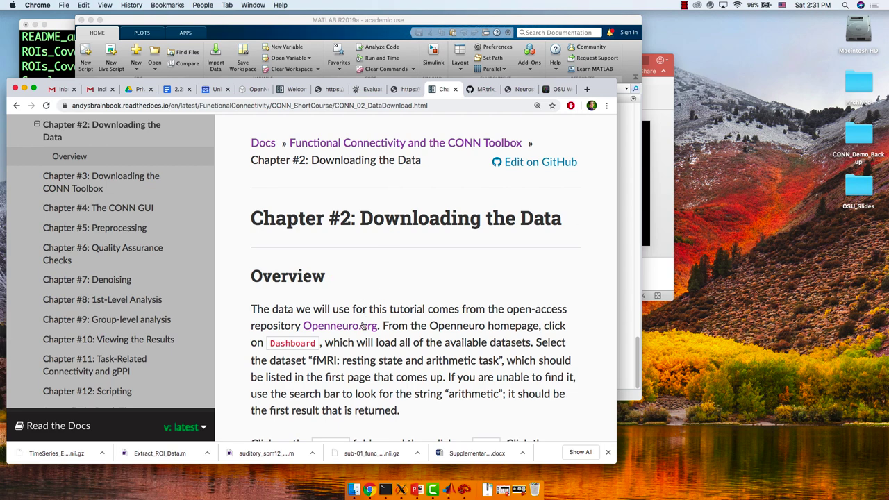
- Open the chapter's Openneuro.org link in a new tab and switch to that site
{"action": "scroll", "coordinate": [350, 330], "scroll_direction": "down", "scroll_amount": 2}
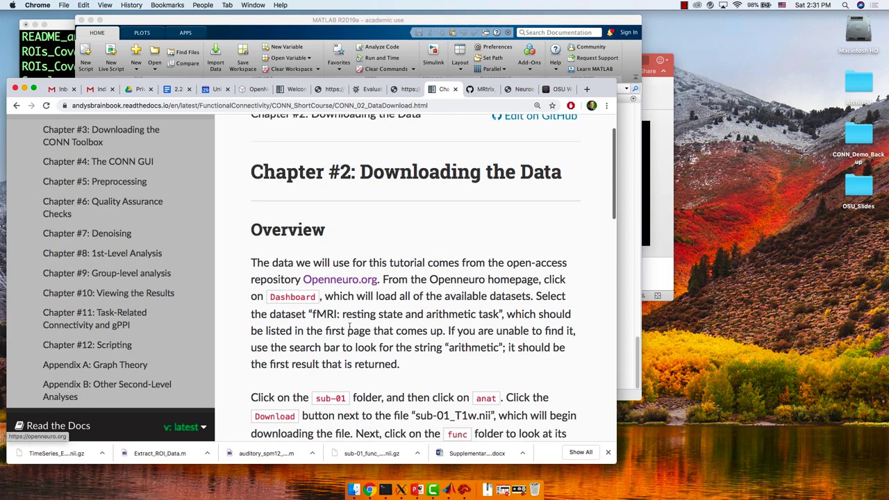
{"action": "right_click", "coordinate": [342, 281]}
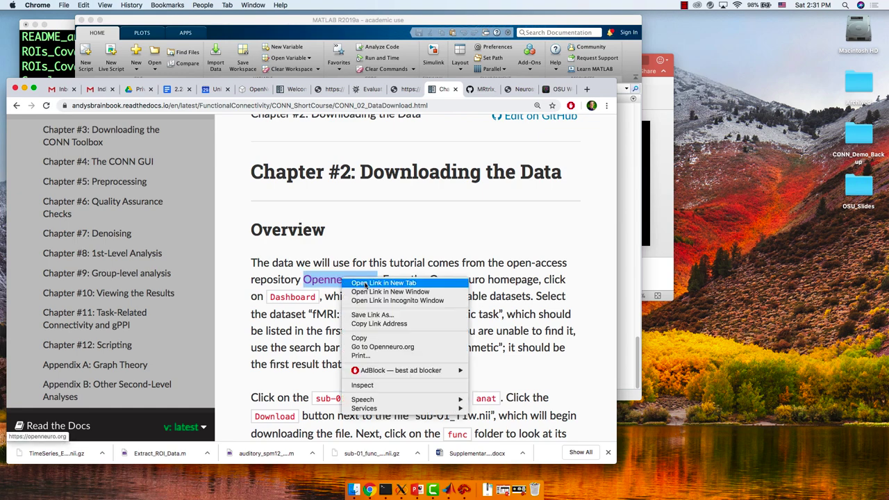
{"action": "left_click", "coordinate": [366, 284]}
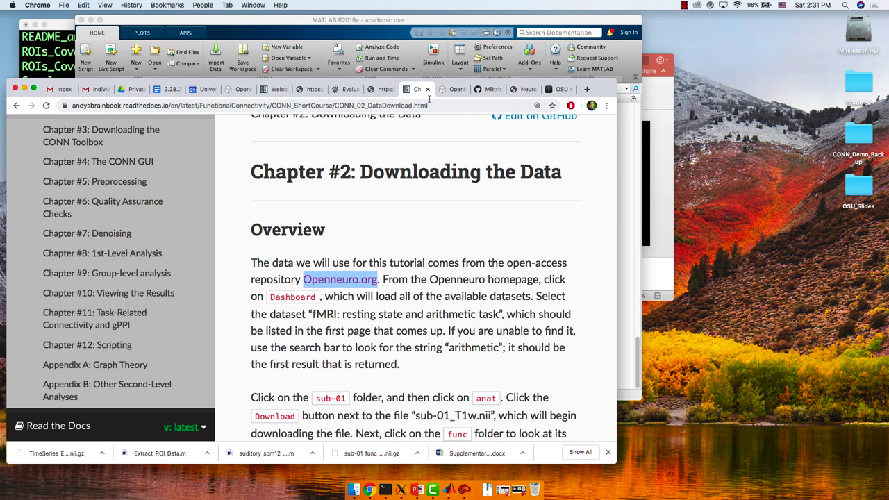
{"action": "left_click", "coordinate": [452, 88]}
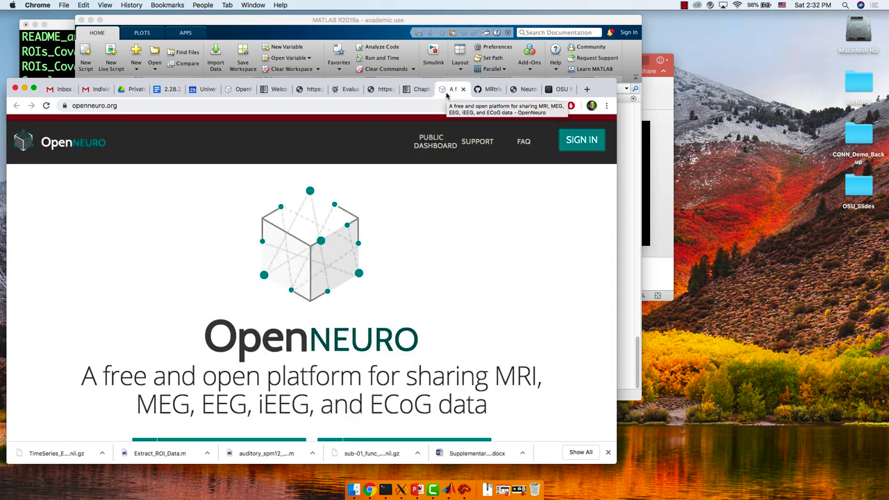
- Search OpenNeuro's public datasets for "arithmetic"
{"action": "left_click", "coordinate": [434, 139]}
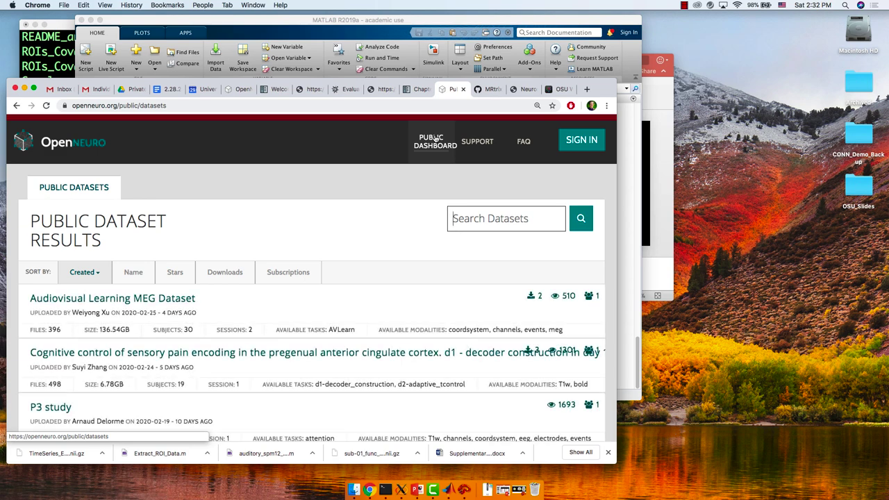
{"action": "left_click", "coordinate": [472, 220]}
{"action": "type", "text": "arithemetic"}
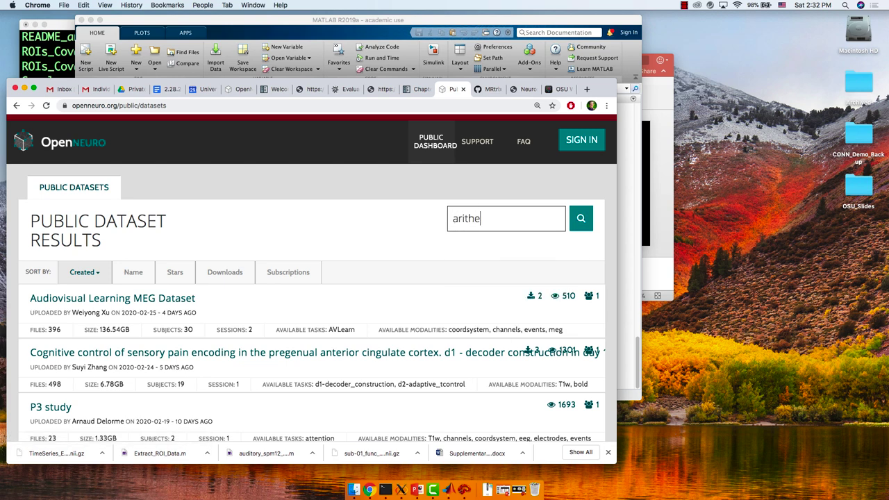
{"action": "key", "text": "BackSpace"}
{"action": "key", "text": "BackSpace"}
{"action": "key", "text": "BackSpace"}
{"action": "key", "text": "BackSpace"}
{"action": "key", "text": "BackSpace"}
{"action": "key", "text": "BackSpace"}
{"action": "type", "text": "metic"}
{"action": "key", "text": "Return"}
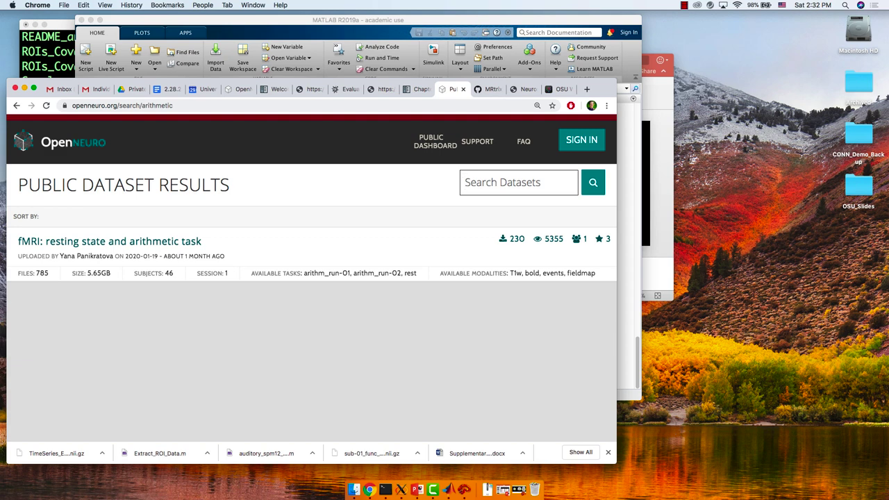
- Open the "fMRI: resting state and arithmetic task" dataset and expand its sub-01 folder
{"action": "left_click", "coordinate": [171, 241]}
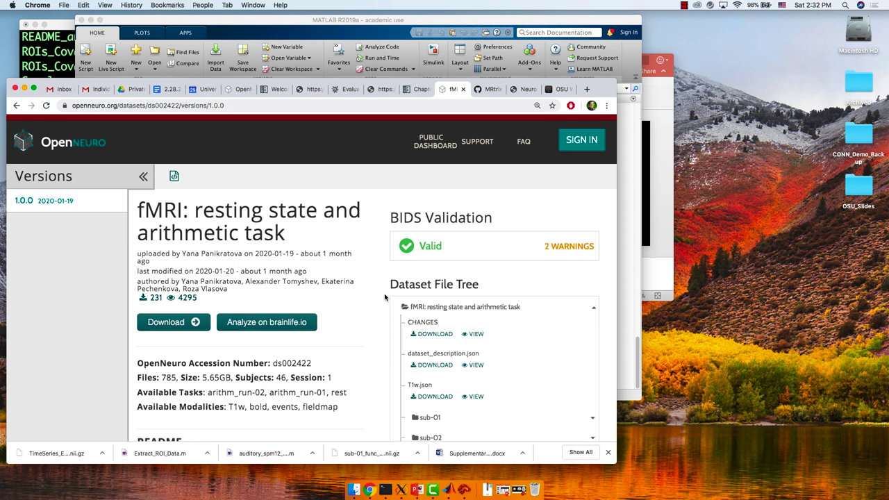
{"action": "scroll", "coordinate": [385, 297], "scroll_direction": "down", "scroll_amount": 3}
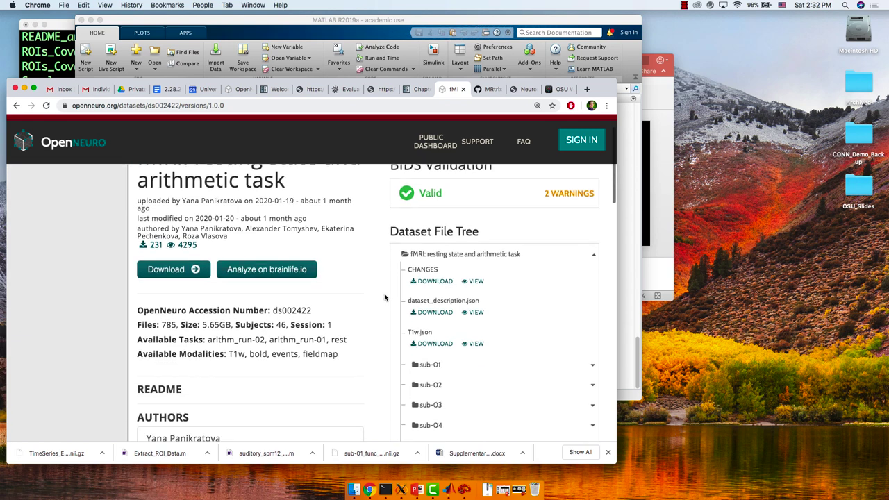
{"action": "left_click", "coordinate": [431, 346]}
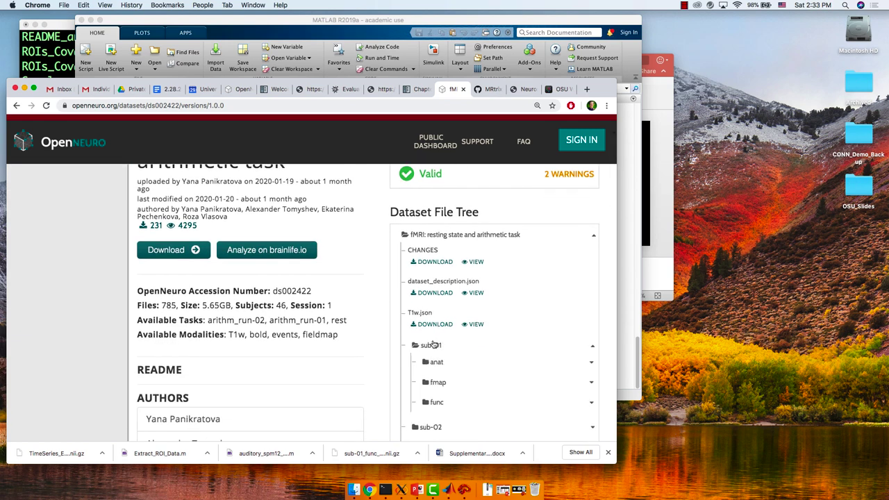
- Expand sub-01's anat folder and download the anatomical scan sub-01_T1w.nii
{"action": "scroll", "coordinate": [432, 345], "scroll_direction": "down", "scroll_amount": 2}
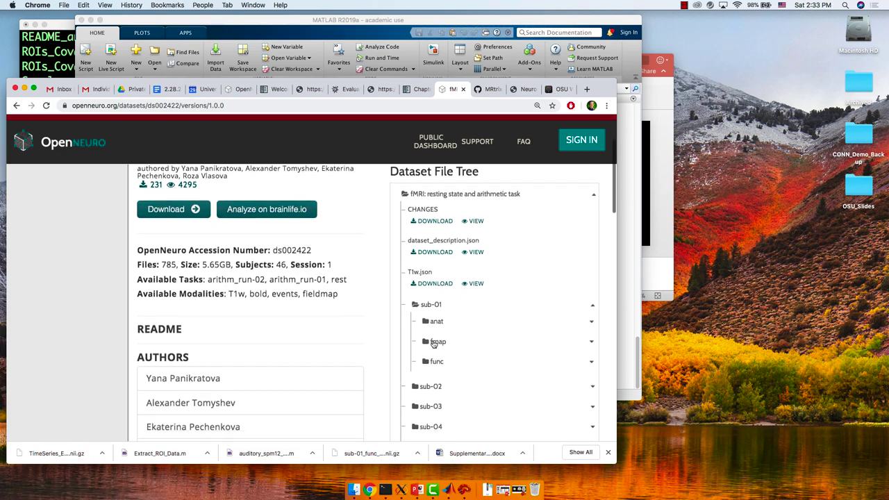
{"action": "key", "text": "super+equal"}
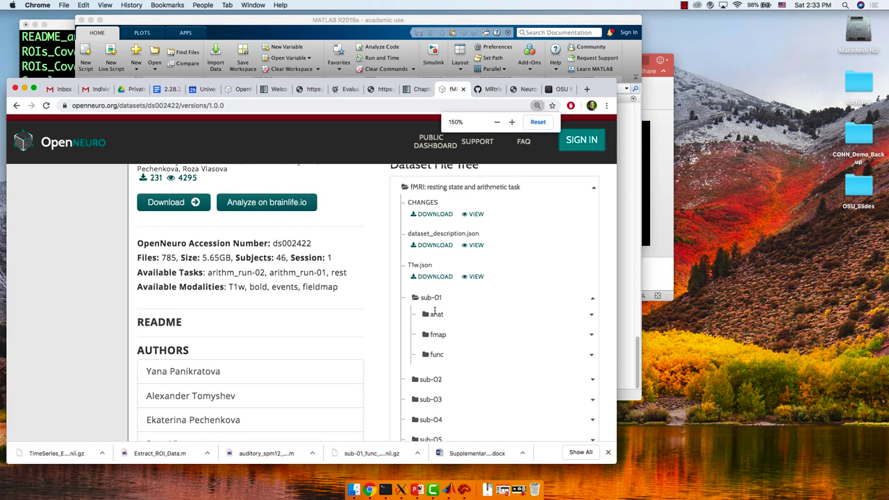
{"action": "scroll", "coordinate": [435, 314], "scroll_direction": "down", "scroll_amount": 5}
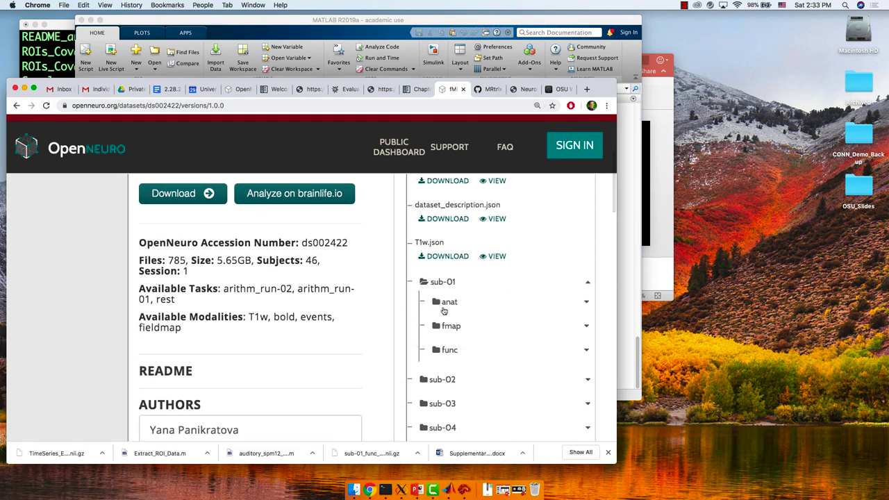
{"action": "left_click", "coordinate": [451, 302]}
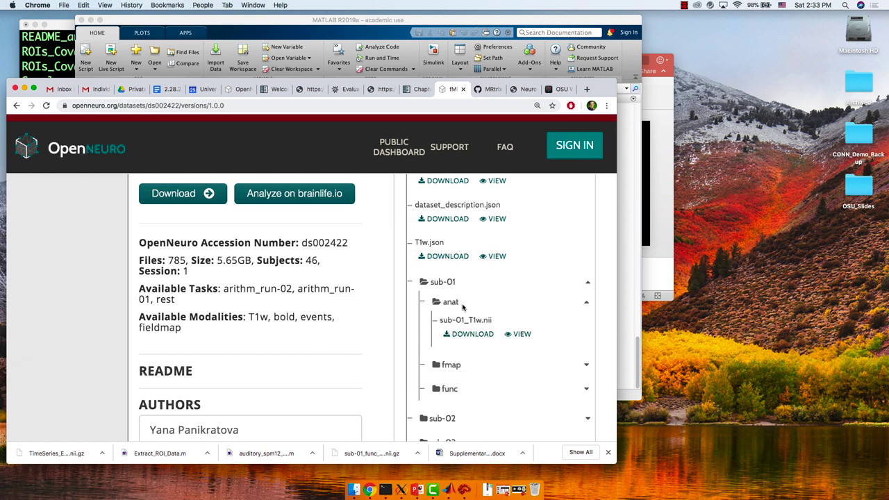
{"action": "left_click", "coordinate": [473, 335]}
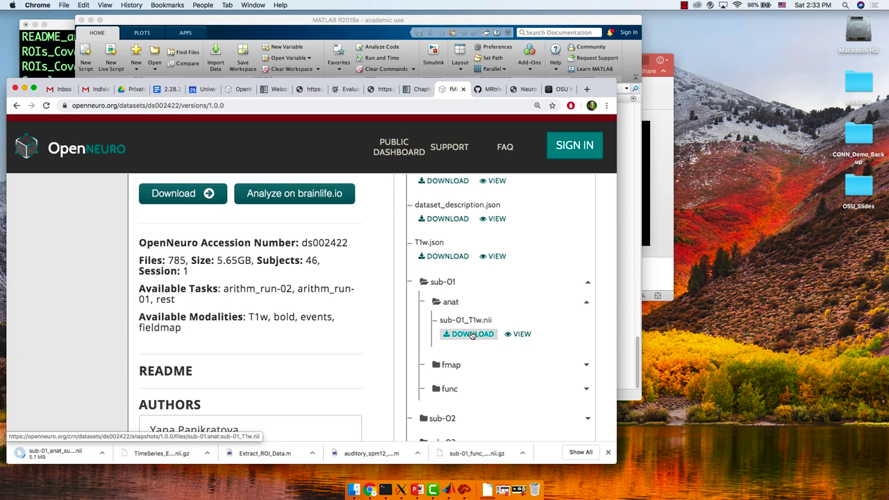
- Expand sub-01's func folder and download the resting-state scan sub-01_task-rest_bold.nii.gz
{"action": "scroll", "coordinate": [472, 335], "scroll_direction": "down", "scroll_amount": 1}
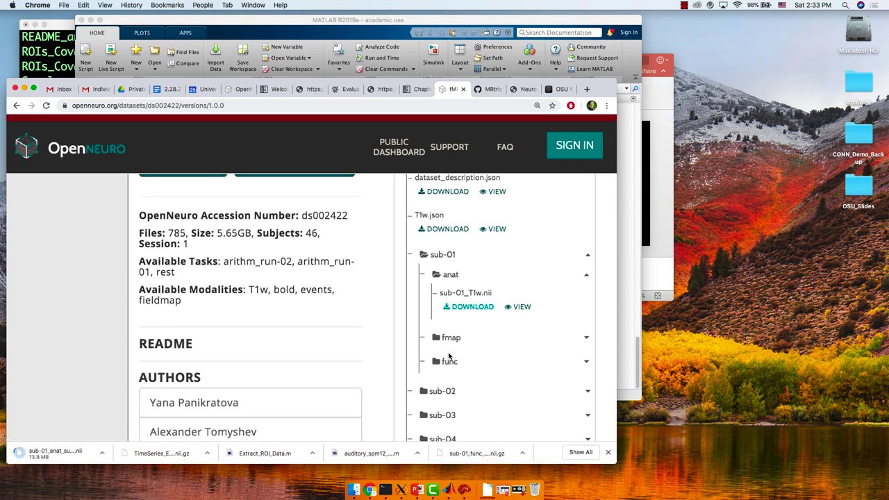
{"action": "left_click", "coordinate": [450, 360]}
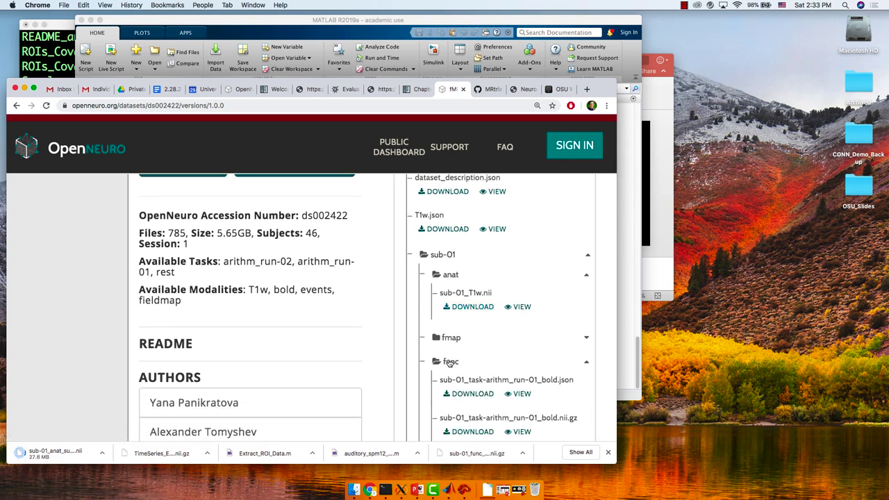
{"action": "scroll", "coordinate": [449, 363], "scroll_direction": "down", "scroll_amount": 1}
{"action": "scroll", "coordinate": [449, 363], "scroll_direction": "down", "scroll_amount": 8}
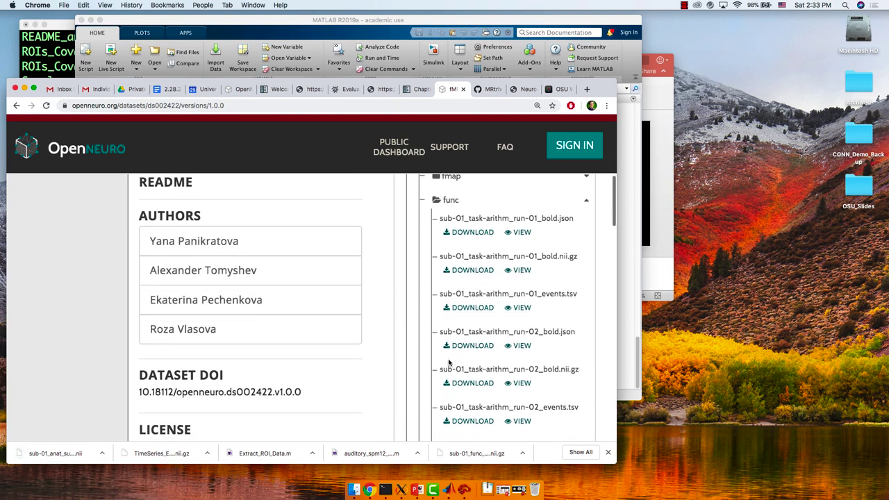
{"action": "scroll", "coordinate": [448, 363], "scroll_direction": "down", "scroll_amount": 1}
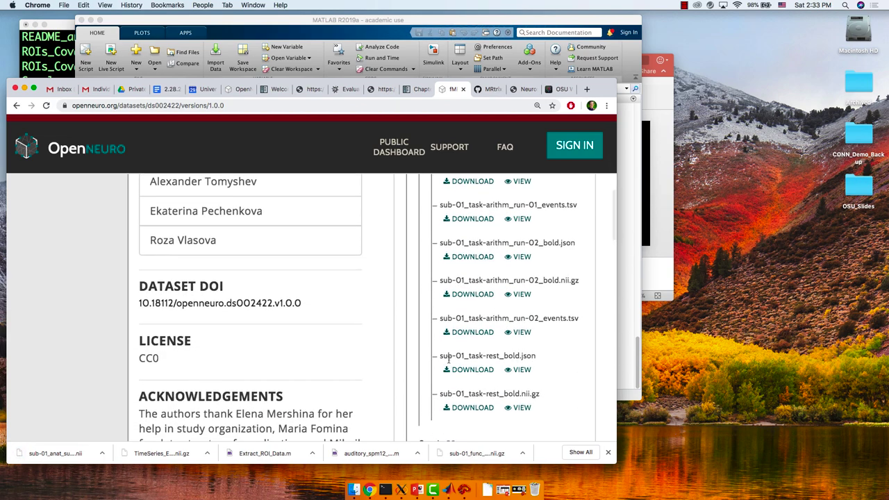
{"action": "scroll", "coordinate": [449, 361], "scroll_direction": "up", "scroll_amount": 1}
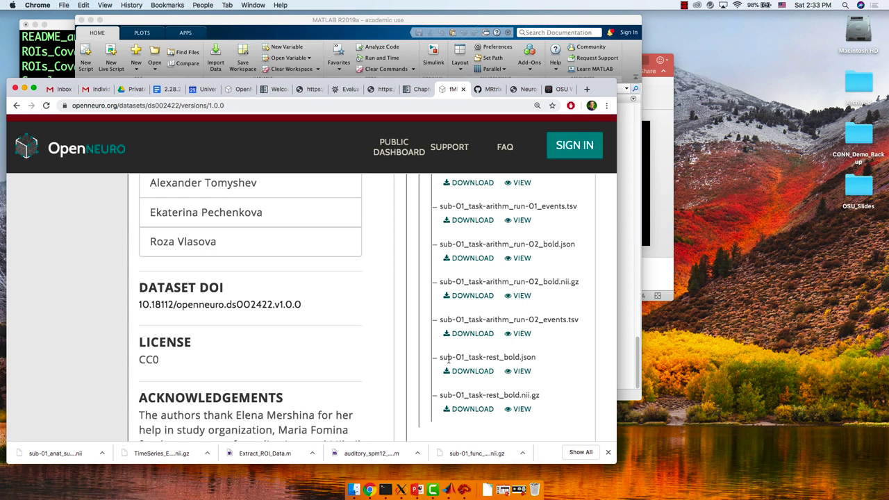
{"action": "left_click", "coordinate": [469, 409]}
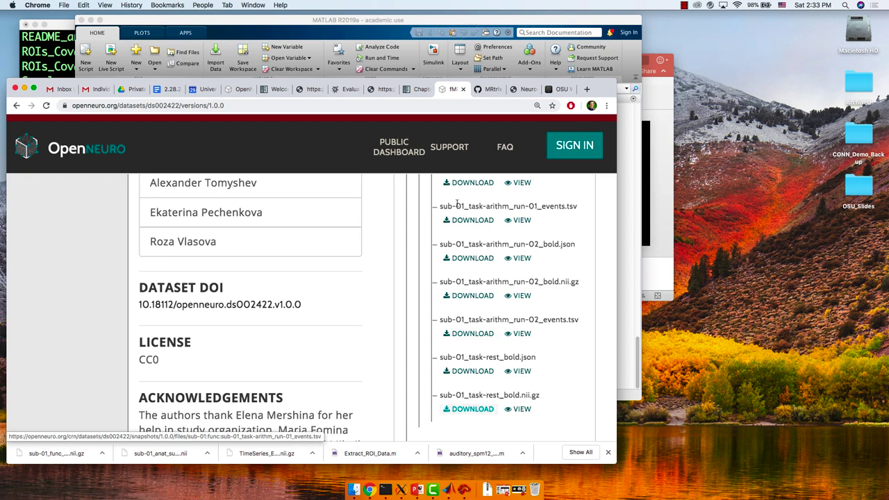
- Go back to the Chapter #2 page and review its data download instructions
{"action": "left_click", "coordinate": [421, 89]}
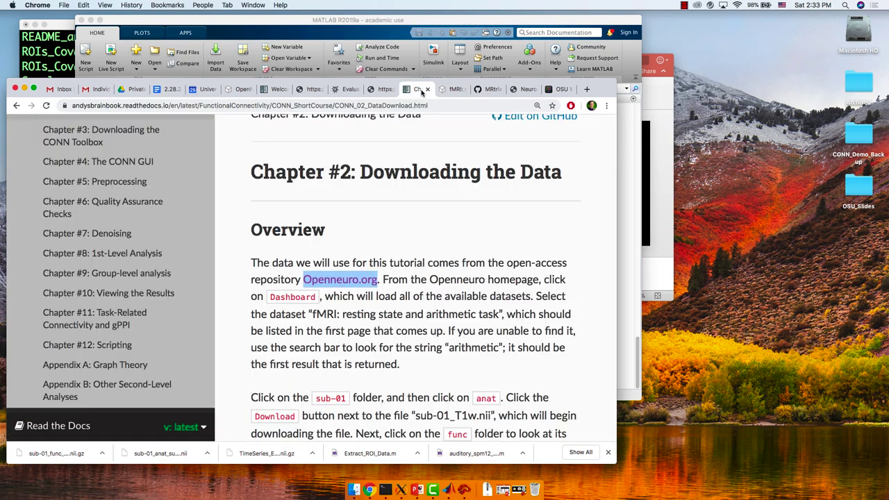
{"action": "left_click", "coordinate": [394, 210]}
{"action": "scroll", "coordinate": [394, 211], "scroll_direction": "down", "scroll_amount": 1}
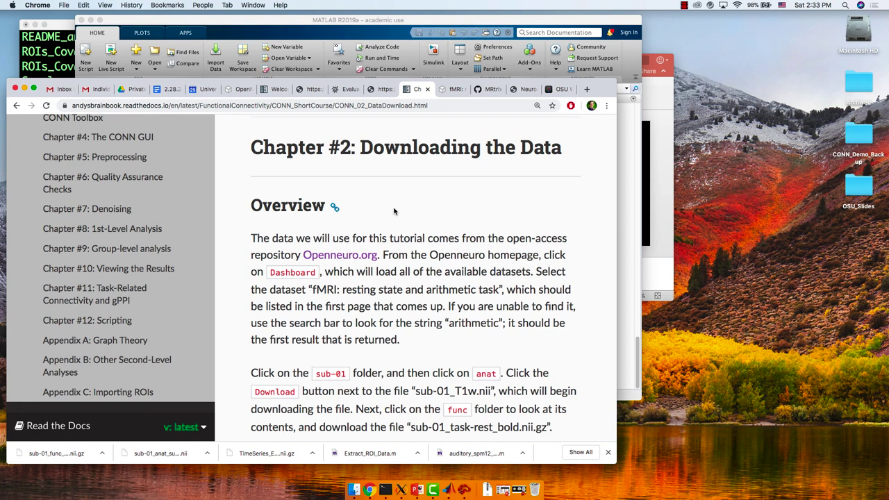
- Copy the tutorial's "cd ~/Desktop" and "mkdir CONN_Demo" commands and run them in MATLAB
{"action": "scroll", "coordinate": [394, 210], "scroll_direction": "down", "scroll_amount": 3}
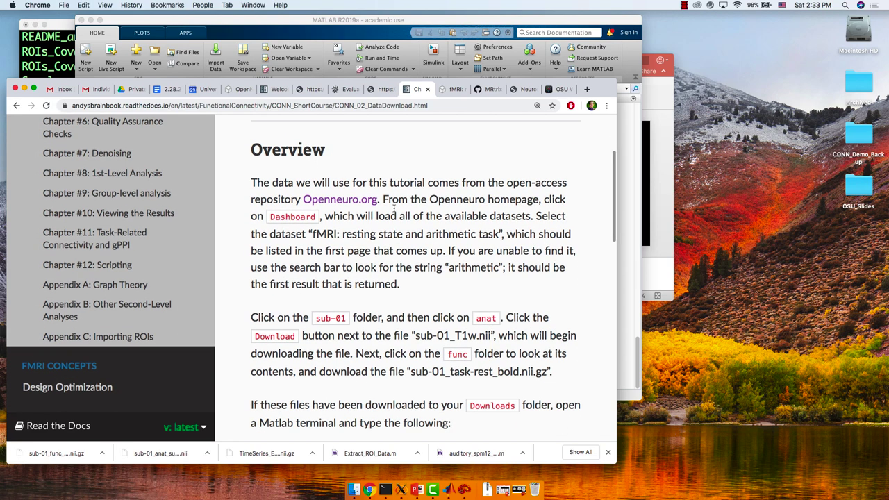
{"action": "scroll", "coordinate": [394, 211], "scroll_direction": "down", "scroll_amount": 3}
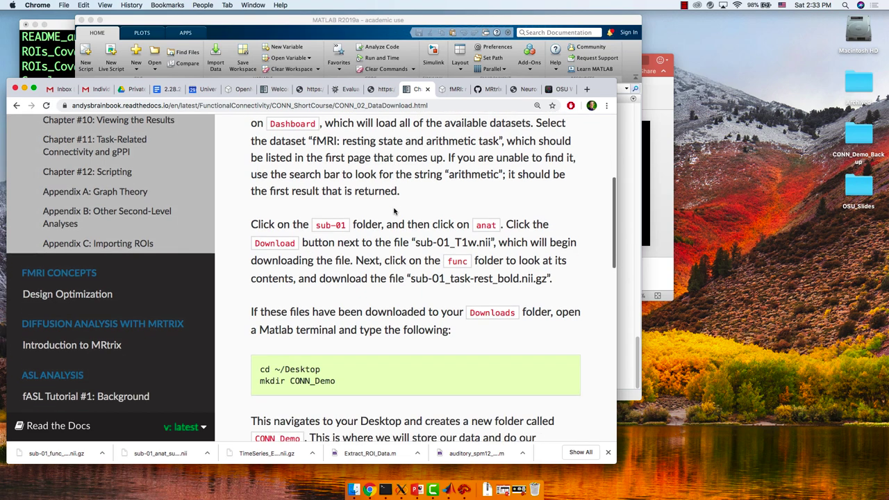
{"action": "scroll", "coordinate": [394, 211], "scroll_direction": "down", "scroll_amount": 2}
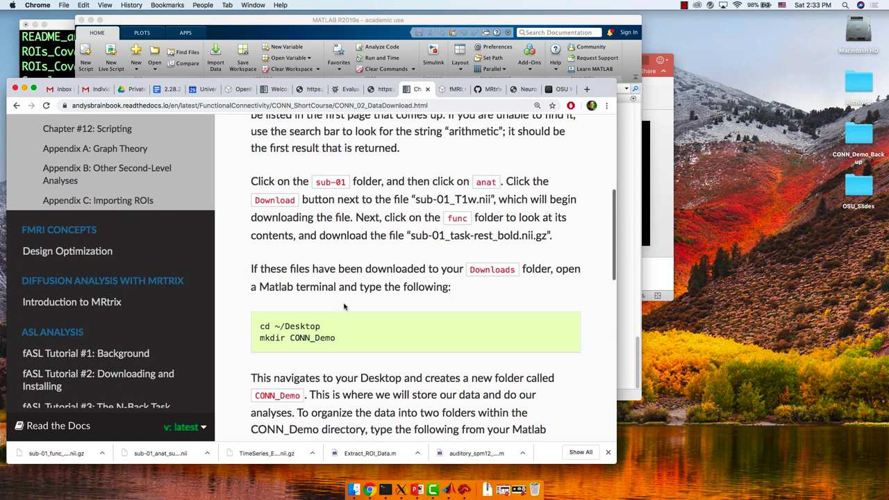
{"action": "left_click_drag", "start_coordinate": [336, 338], "coordinate": [261, 327]}
{"action": "key", "text": "super+c"}
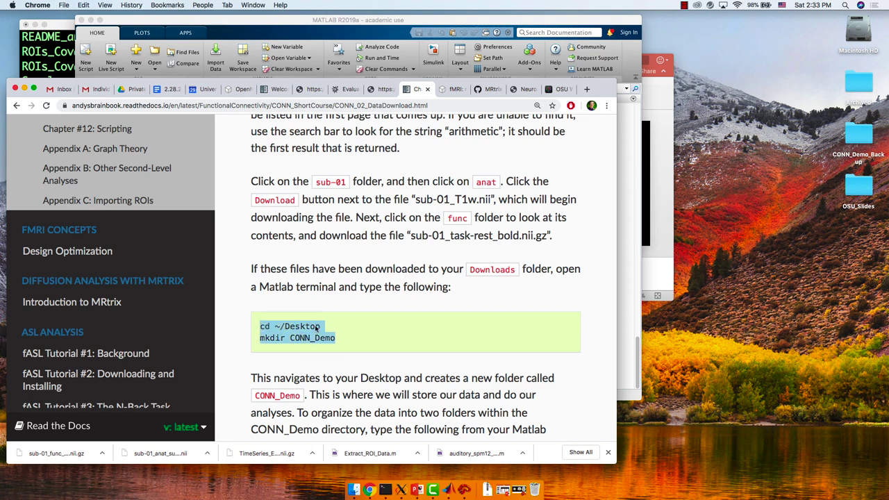
{"action": "scroll", "coordinate": [343, 336], "scroll_direction": "down", "scroll_amount": 1}
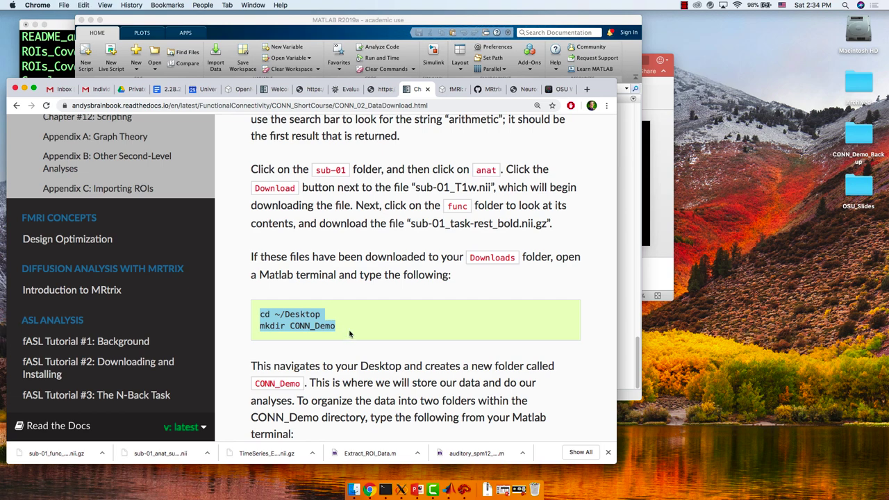
{"action": "left_click", "coordinate": [623, 297]}
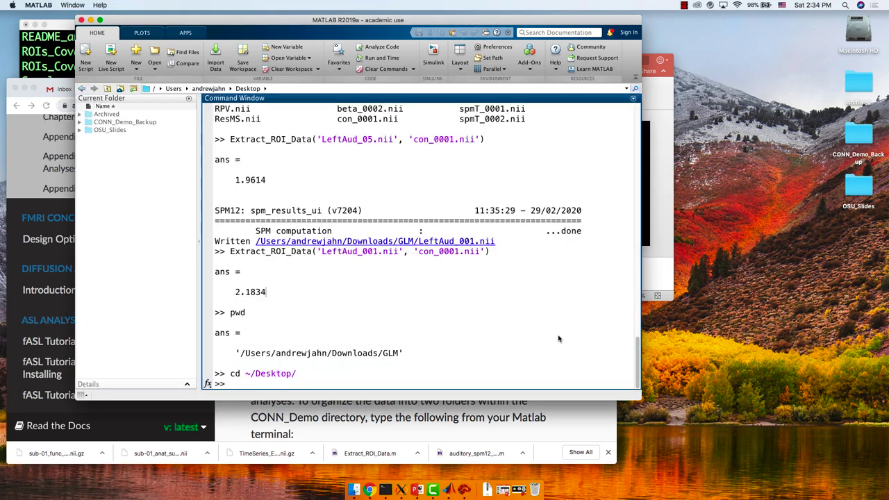
{"action": "key", "text": "super+v"}
{"action": "key", "text": "Return"}
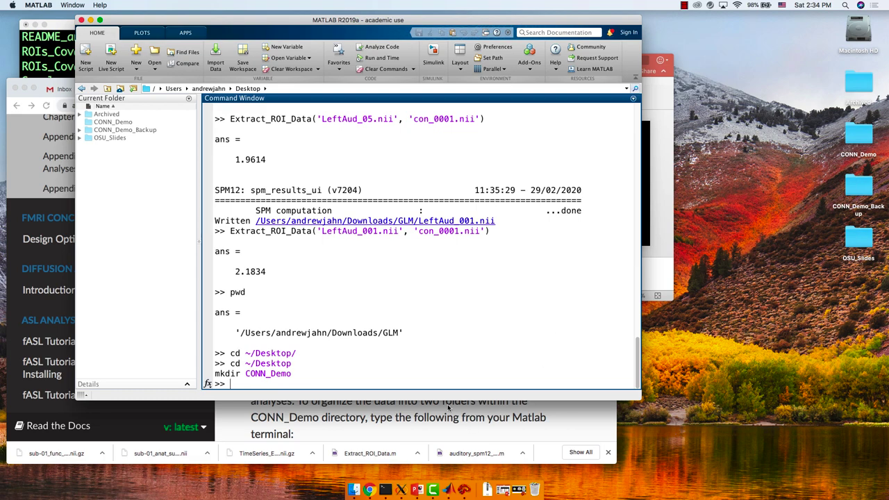
- Copy the tutorial commands that enter CONN_Demo and create sub-01/func and sub-01/anat, and run them in MATLAB
{"action": "left_click", "coordinate": [391, 434]}
{"action": "scroll", "coordinate": [388, 433], "scroll_direction": "down", "scroll_amount": 4}
{"action": "scroll", "coordinate": [386, 430], "scroll_direction": "down", "scroll_amount": 4}
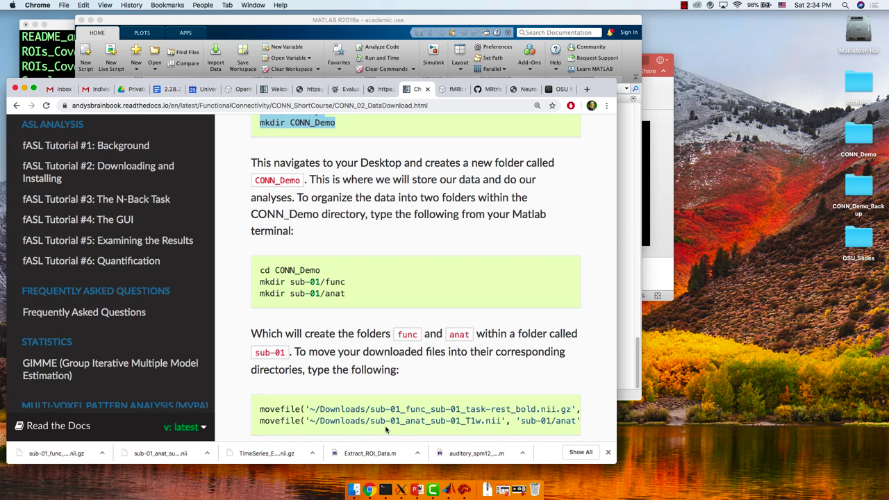
{"action": "scroll", "coordinate": [386, 430], "scroll_direction": "down", "scroll_amount": 1}
{"action": "left_click_drag", "start_coordinate": [349, 267], "coordinate": [262, 240]}
{"action": "key", "text": "super+c"}
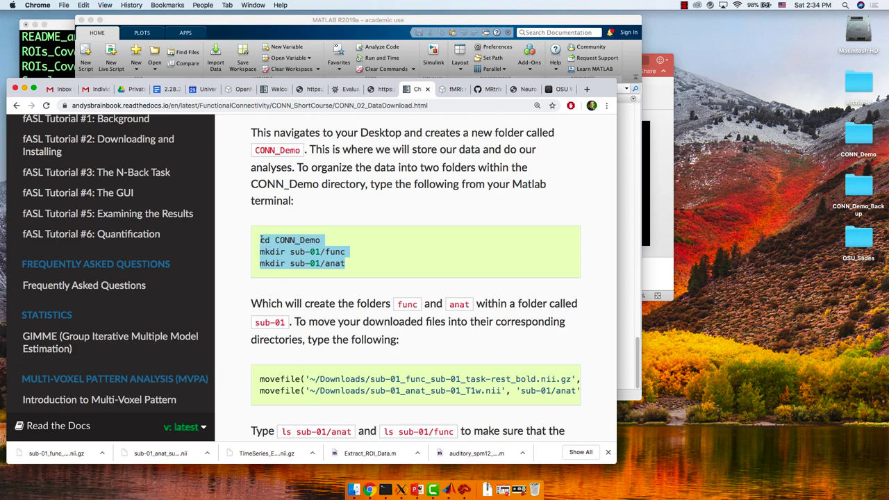
{"action": "left_click", "coordinate": [625, 291]}
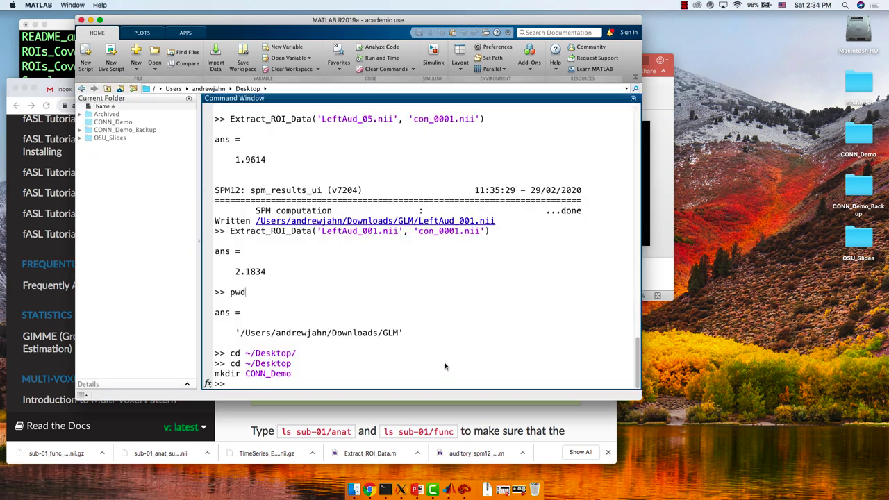
{"action": "key", "text": "super+v"}
{"action": "key", "text": "Return"}
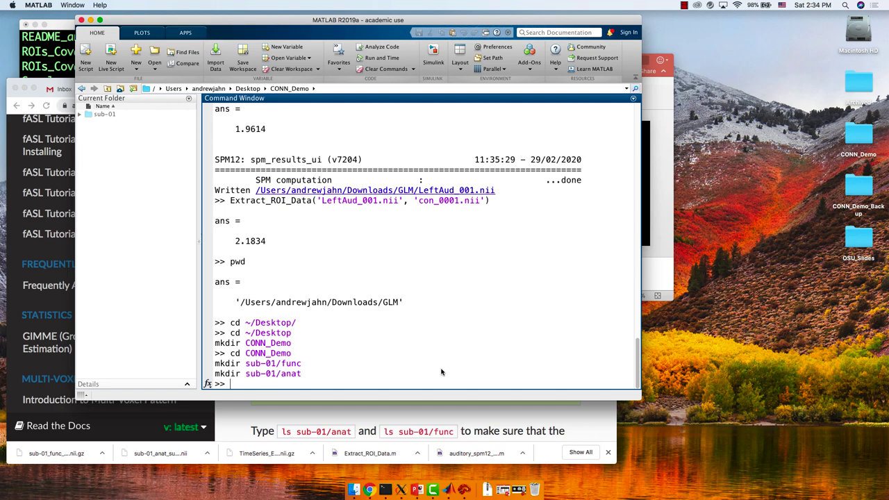
- Copy the two tutorial movefile commands and run them in MATLAB to move the downloaded scans into sub-01/func and sub-01/anat
{"action": "left_click", "coordinate": [436, 426]}
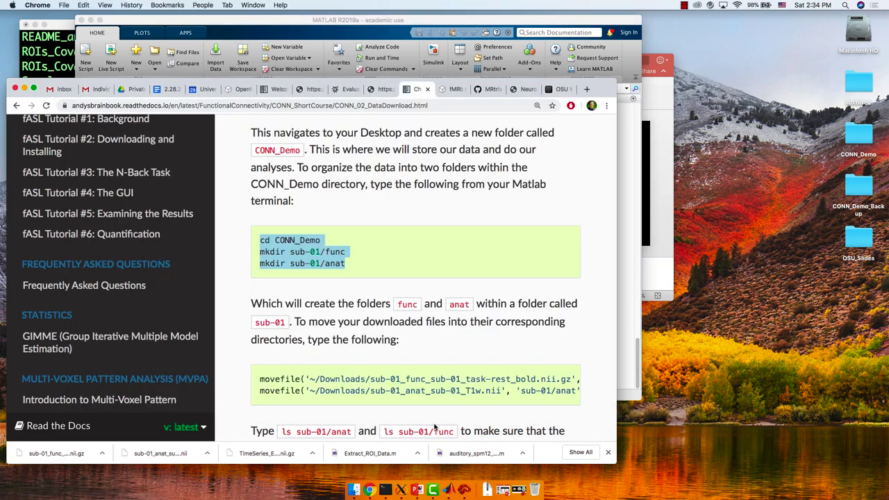
{"action": "scroll", "coordinate": [442, 407], "scroll_direction": "down", "scroll_amount": 2}
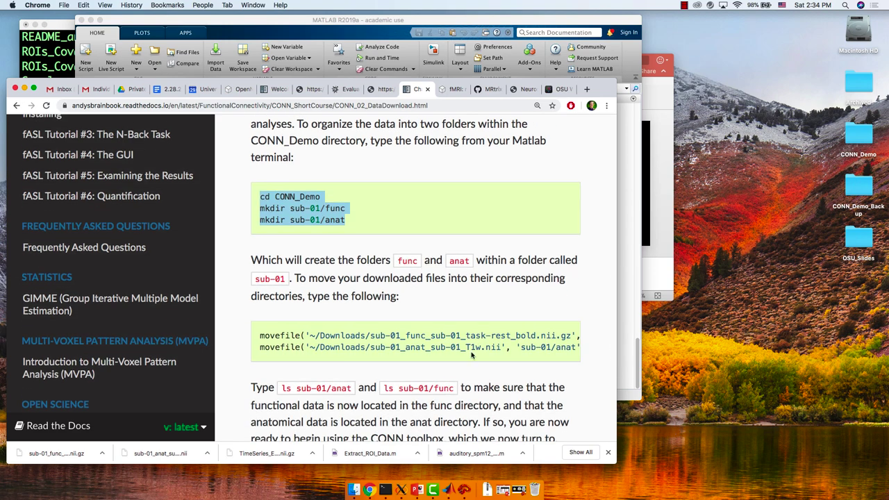
{"action": "scroll", "coordinate": [480, 347], "scroll_direction": "right", "scroll_amount": 3}
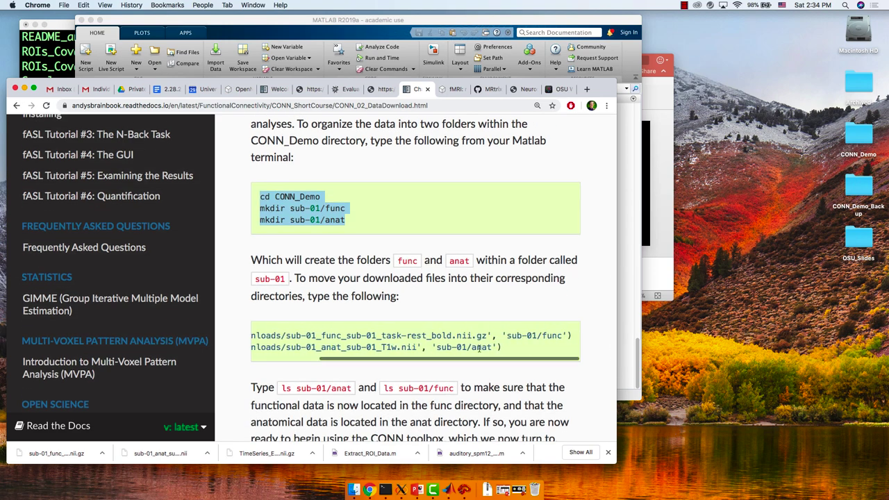
{"action": "left_click_drag", "start_coordinate": [506, 349], "coordinate": [261, 333]}
{"action": "key", "text": "super+c"}
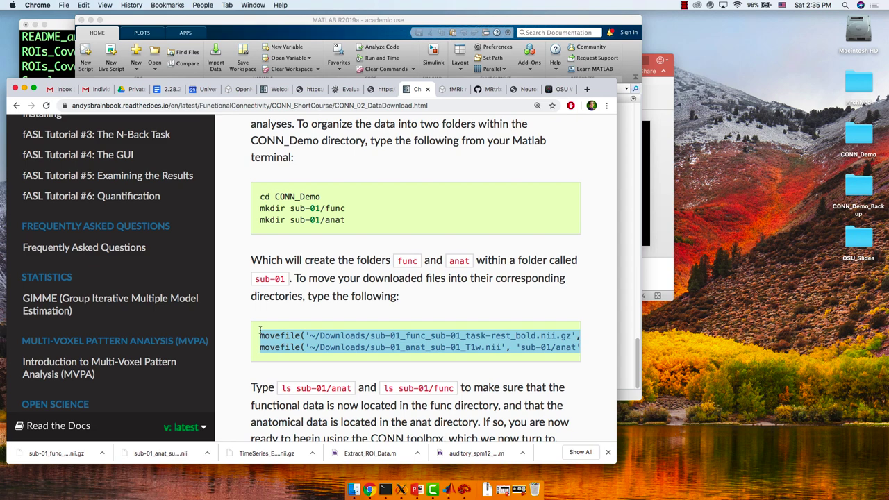
{"action": "left_click", "coordinate": [625, 300]}
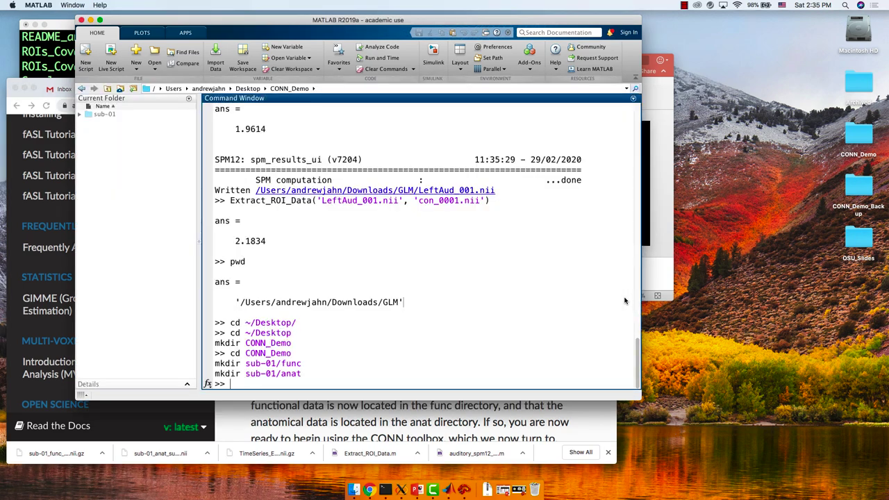
{"action": "key", "text": "super+v"}
{"action": "key", "text": "Return"}
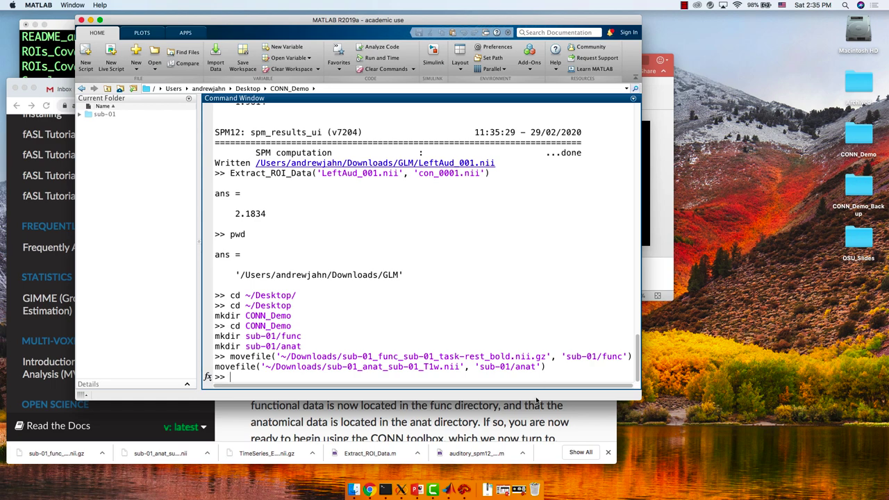
- In MATLAB, list the current folder's contents with ls and print the working directory with pwd
{"action": "left_click", "coordinate": [517, 416]}
{"action": "scroll", "coordinate": [438, 366], "scroll_direction": "down", "scroll_amount": 4}
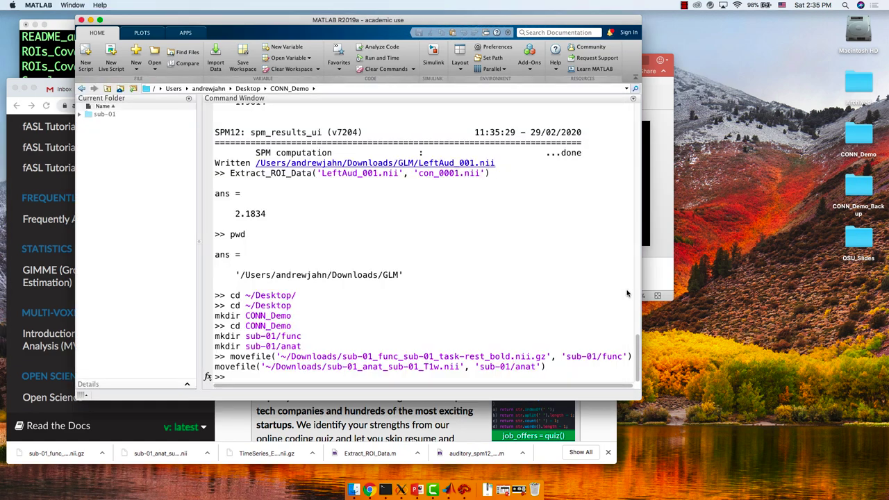
{"action": "left_click", "coordinate": [629, 294]}
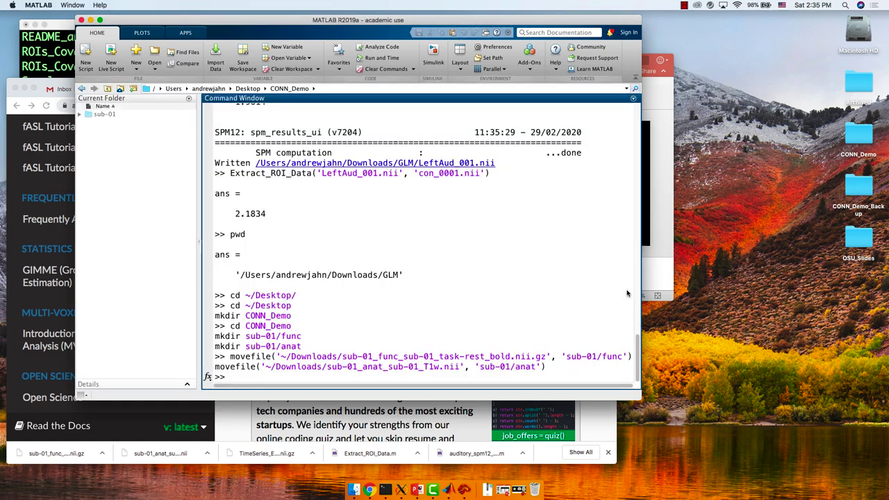
{"action": "type", "text": "ls"}
{"action": "key", "text": "Return"}
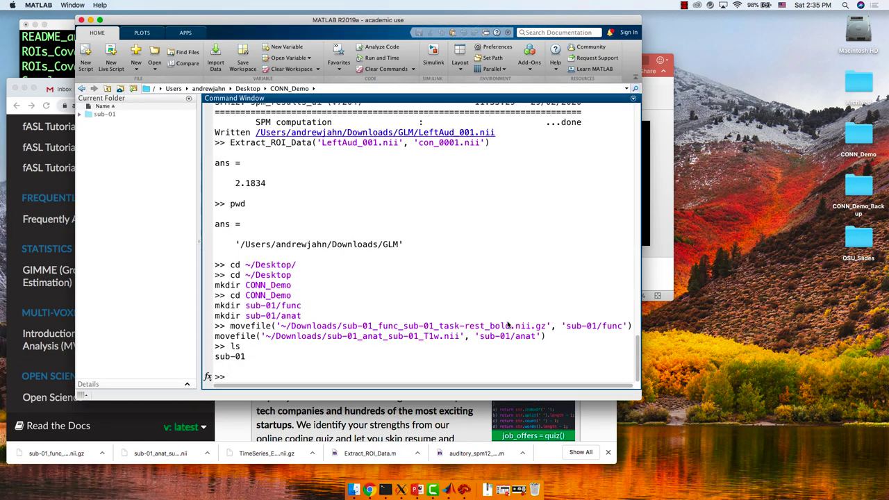
{"action": "type", "text": "pwd"}
{"action": "key", "text": "Return"}
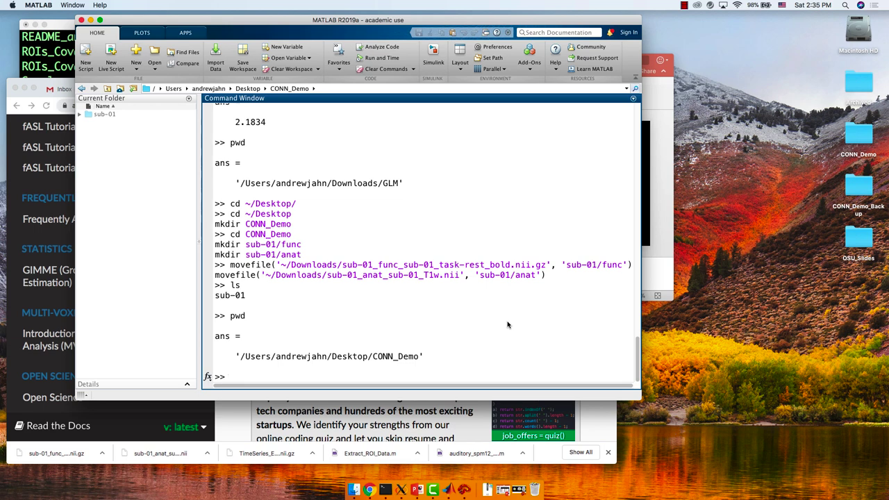
- List the contents of sub-01/anat and sub-01/func to check the location of the moved scans
{"action": "type", "text": "ls sub-01/anat"}
{"action": "key", "text": "Return"}
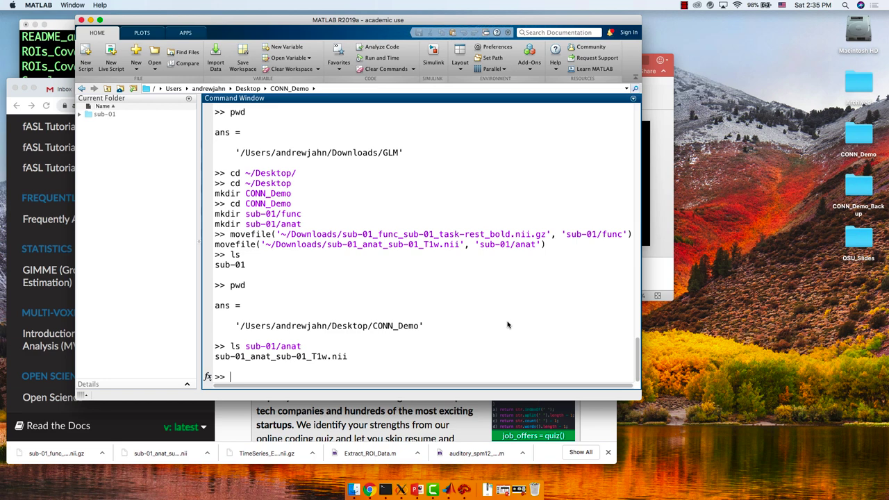
{"action": "key", "text": "Up"}
{"action": "key", "text": "BackSpace"}
{"action": "key", "text": "BackSpace"}
{"action": "key", "text": "BackSpace"}
{"action": "key", "text": "BackSpace"}
{"action": "type", "text": "func"}
{"action": "key", "text": "Return"}
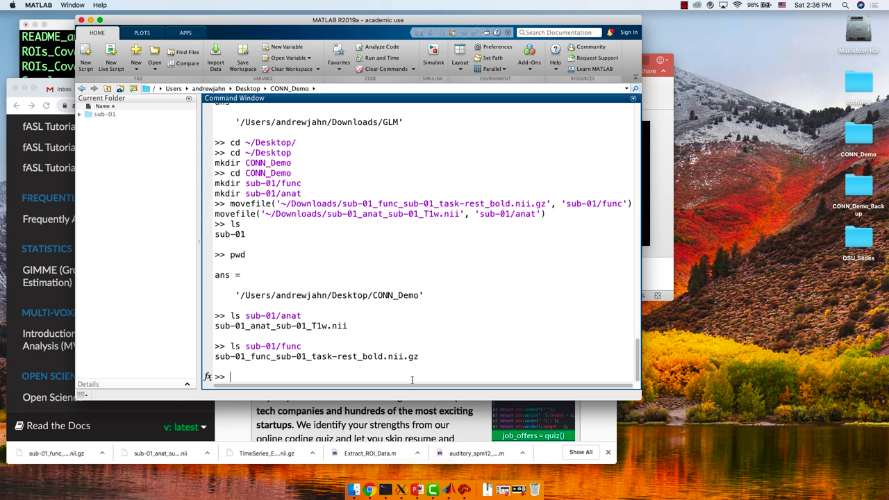
- Launch the CONN toolbox with the conn command and increase its interface font size
{"action": "type", "text": "conn"}
{"action": "key", "text": "Return"}
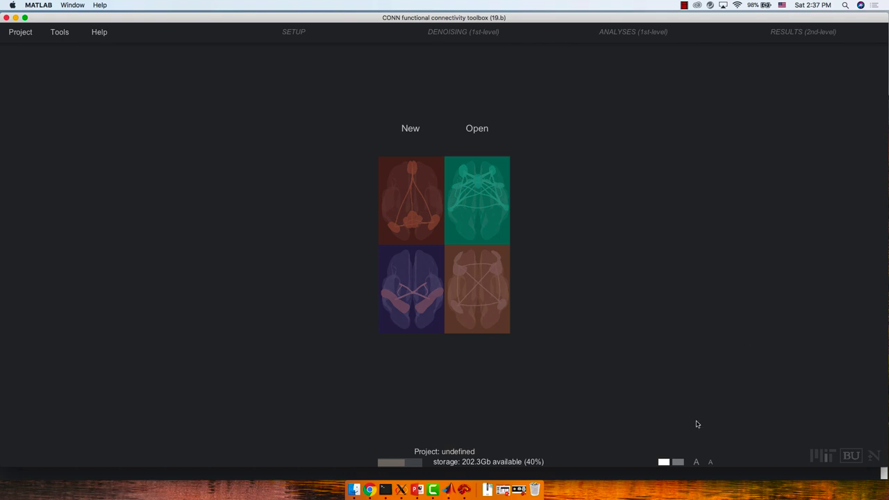
{"action": "left_click", "coordinate": [696, 463]}
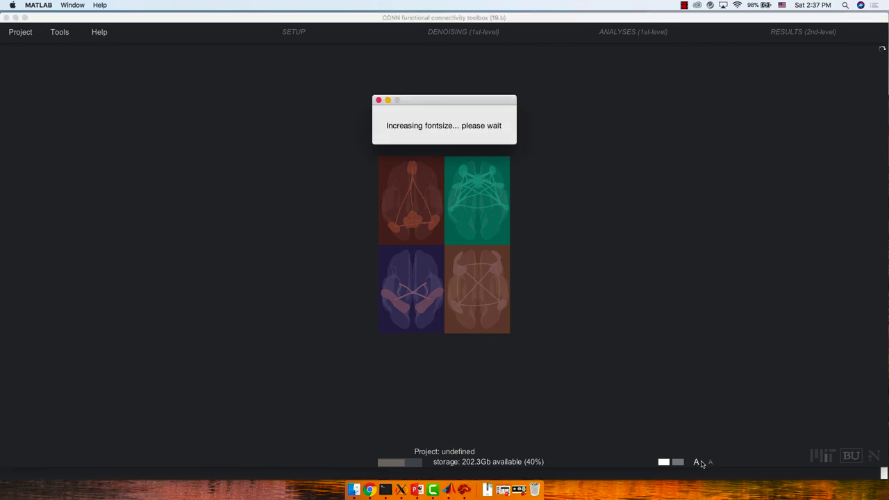
{"action": "left_click", "coordinate": [697, 464]}
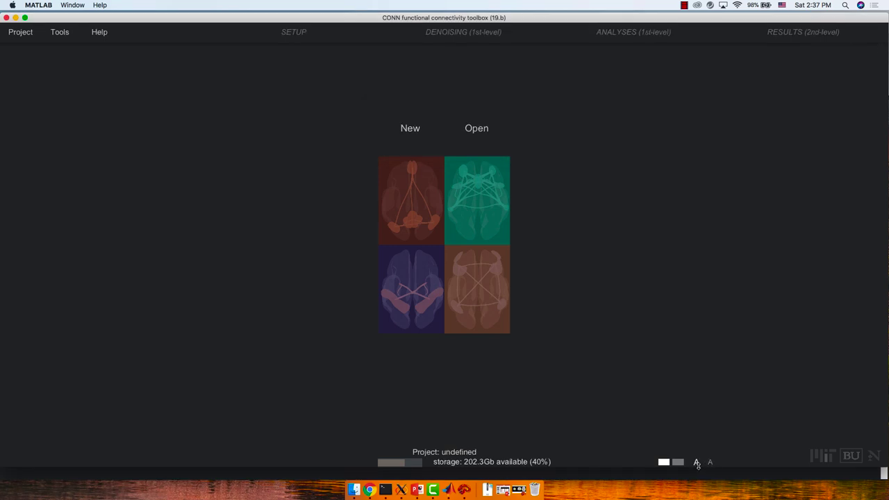
{"action": "left_click", "coordinate": [697, 463]}
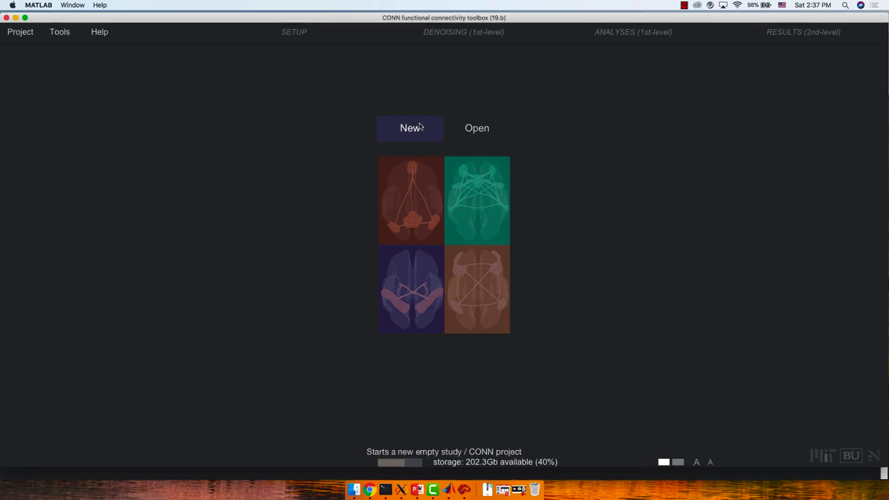
{"action": "mouse_move", "coordinate": [21, 38]}
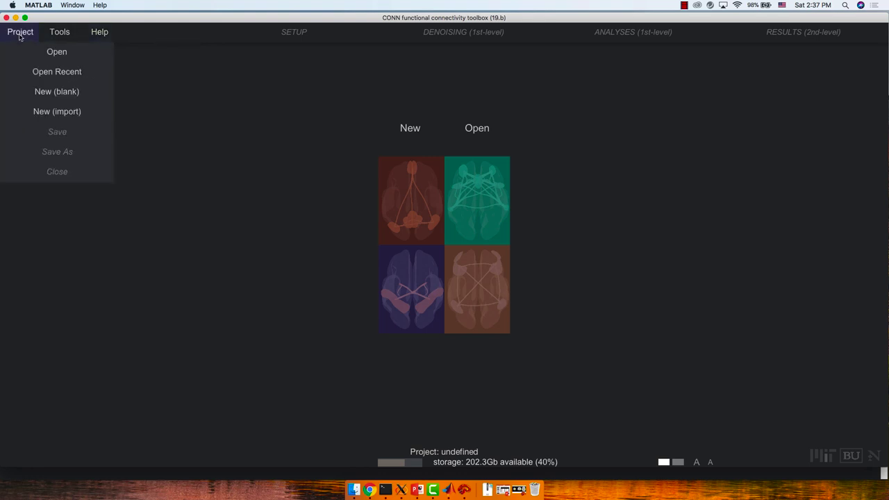
{"action": "mouse_move", "coordinate": [99, 32]}
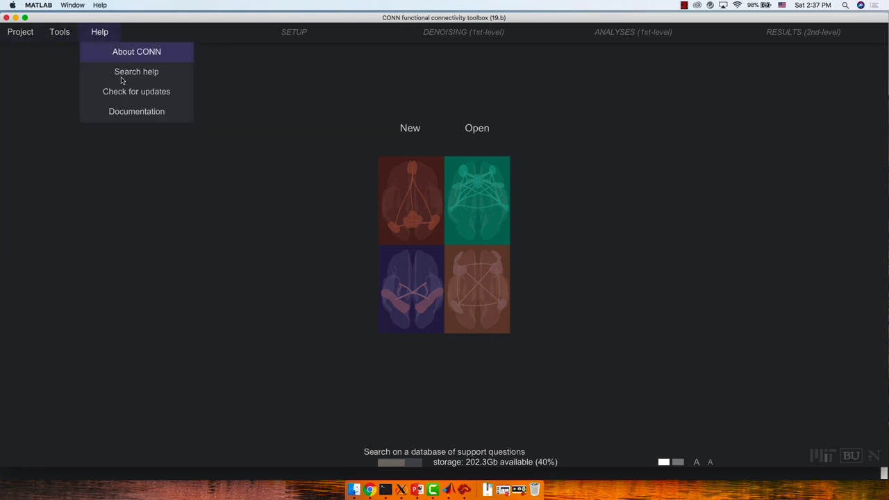
{"action": "mouse_move", "coordinate": [139, 112]}
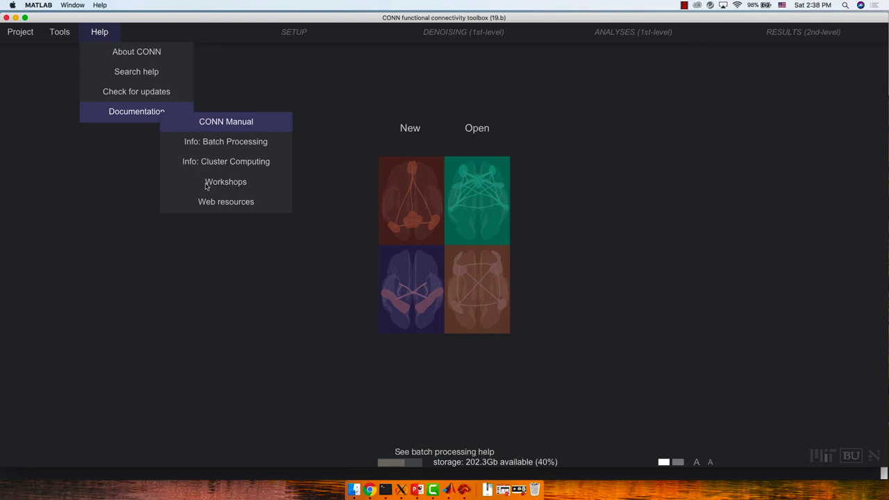
{"action": "mouse_move", "coordinate": [210, 204]}
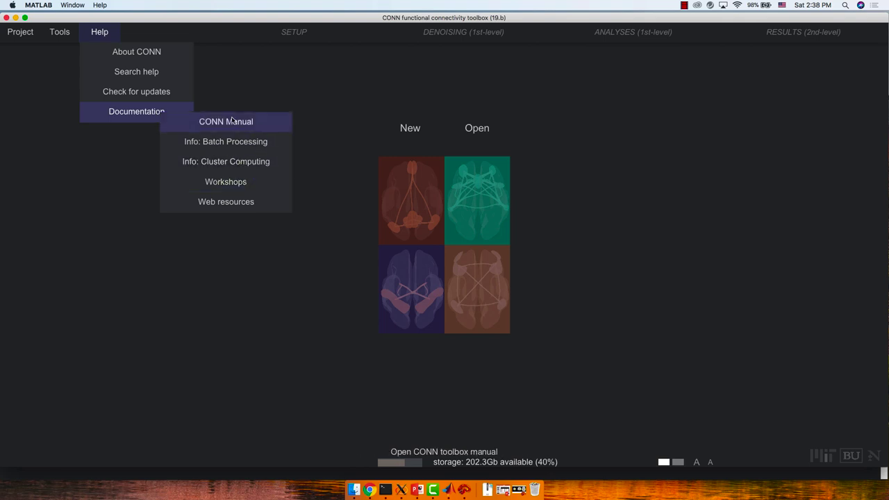
{"action": "mouse_move", "coordinate": [65, 33]}
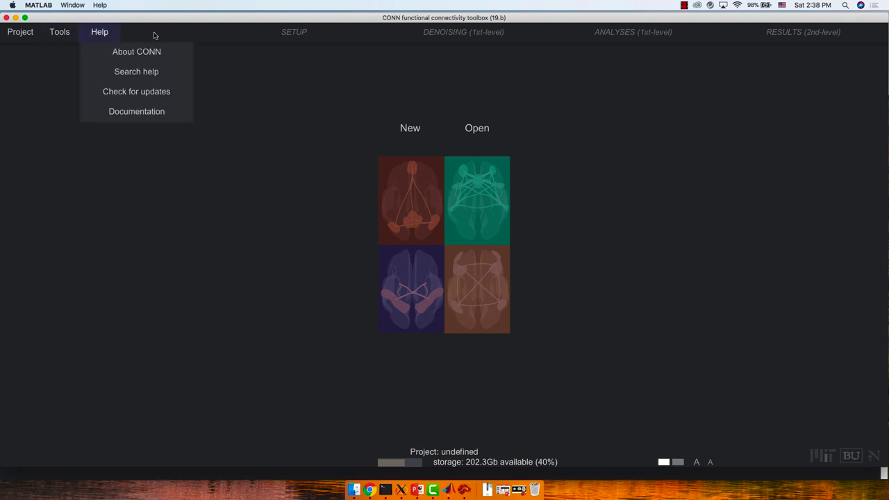
- Create a new CONN project and save it as Arithmetic_Project in the CONN_Demo folder
{"action": "left_click", "coordinate": [409, 128]}
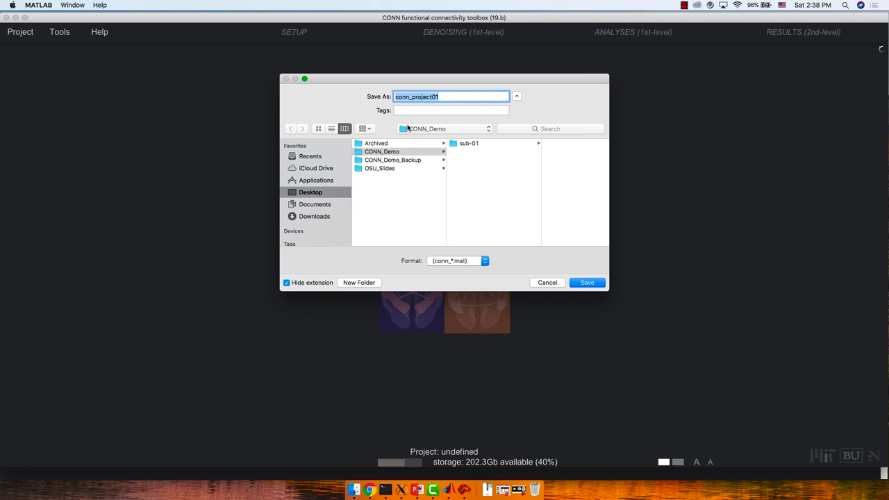
{"action": "type", "text": "Arithmeti"}
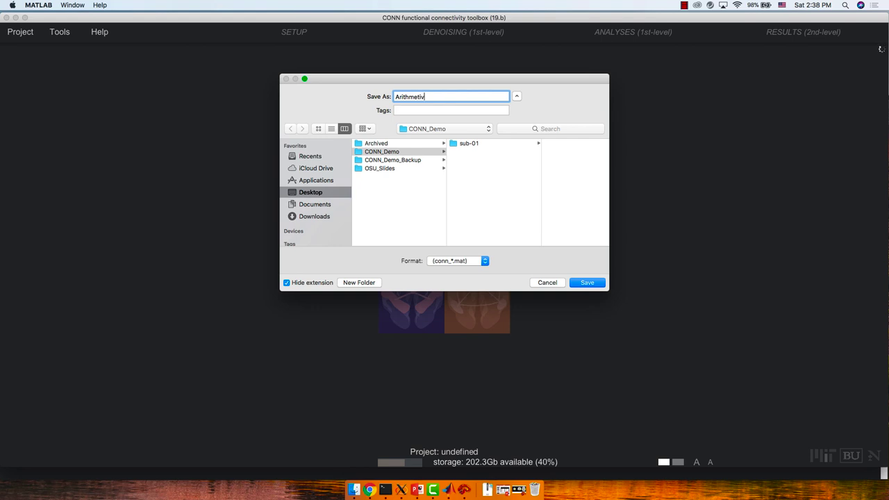
{"action": "type", "text": "c_Porjec"}
{"action": "key", "text": "BackSpace"}
{"action": "key", "text": "BackSpace"}
{"action": "key", "text": "BackSpace"}
{"action": "key", "text": "BackSpace"}
{"action": "key", "text": "BackSpace"}
{"action": "type", "text": "roject"}
{"action": "key", "text": "Return"}
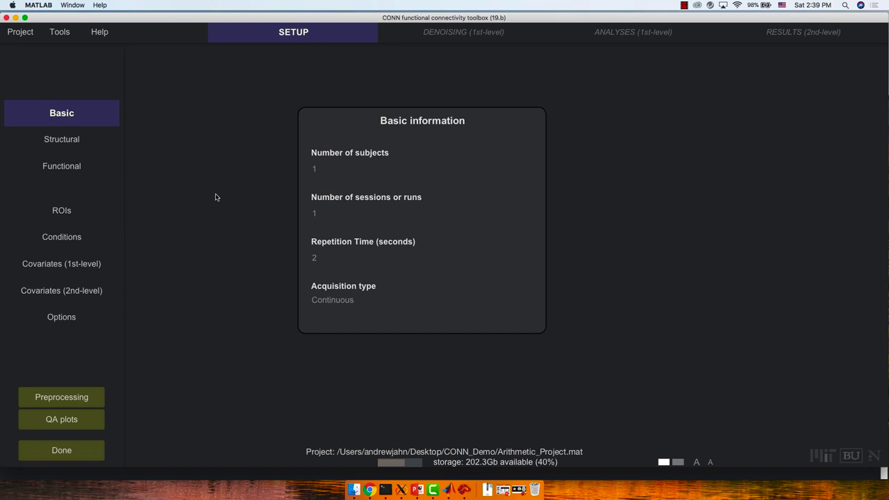
- Set the repetition time to 3.56 seconds and keep the acquisition type as Continuous
{"action": "key", "text": "BackSpace"}
{"action": "type", "text": "3.56"}
{"action": "left_click", "coordinate": [366, 301]}
{"action": "left_click", "coordinate": [366, 302]}
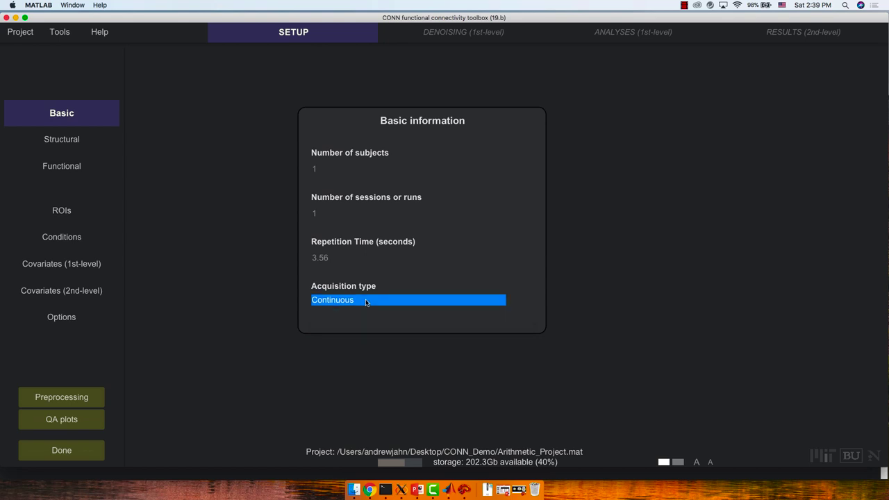
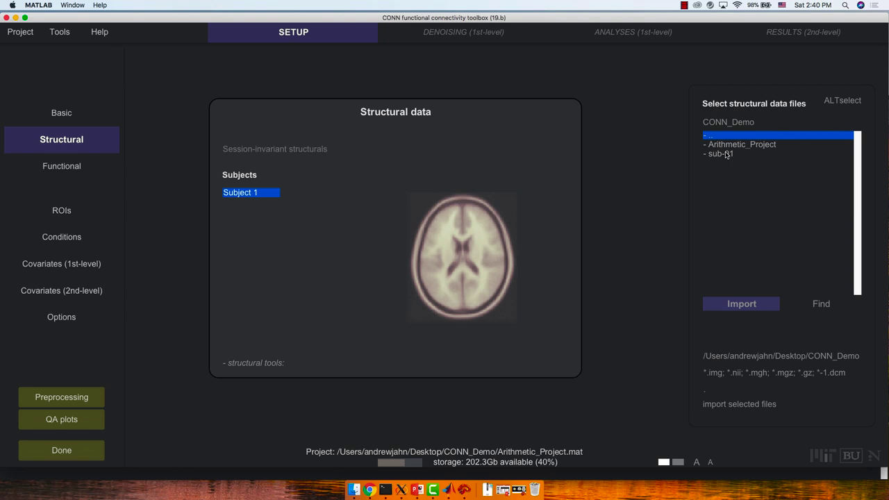
- Browse into sub-01/anat to check for the T1w scan and return to the CONN_Demo folder
{"action": "double_click", "coordinate": [726, 154]}
{"action": "double_click", "coordinate": [725, 146]}
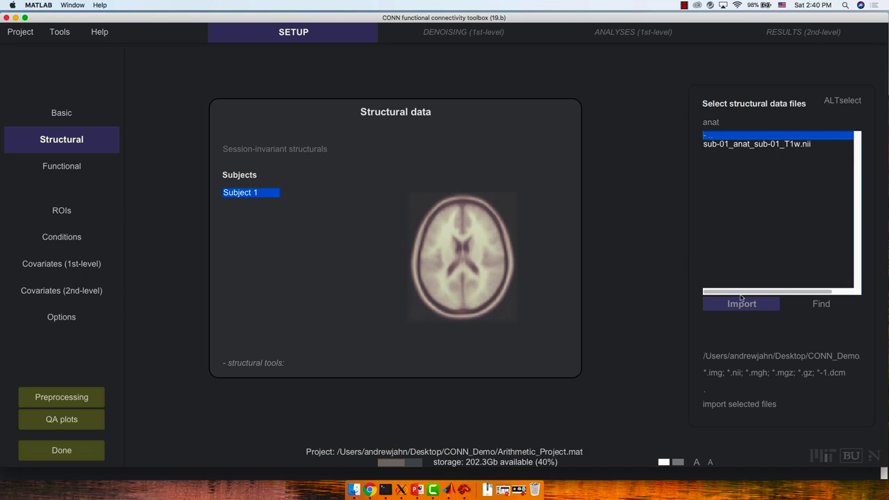
{"action": "double_click", "coordinate": [721, 138]}
{"action": "double_click", "coordinate": [721, 137]}
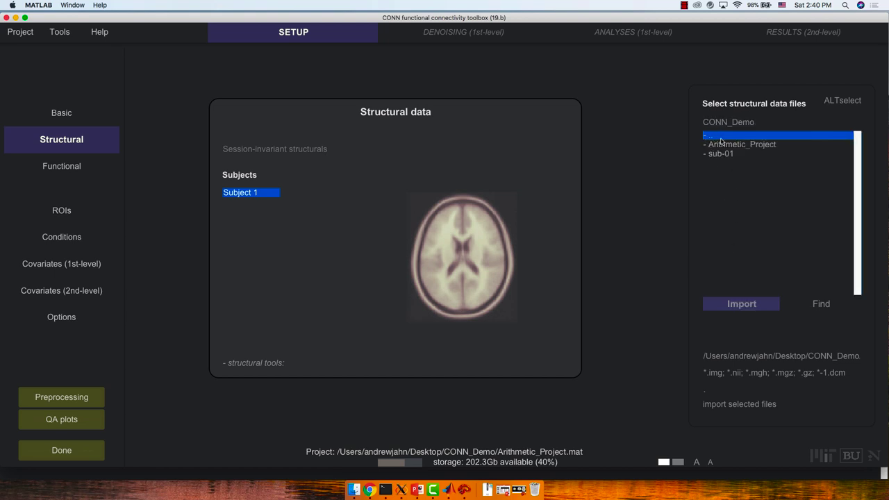
- Try to find structural files in CONN_Demo with the file name filter T1w
{"action": "triple_click", "coordinate": [728, 373]}
{"action": "type", "text": "T1w"}
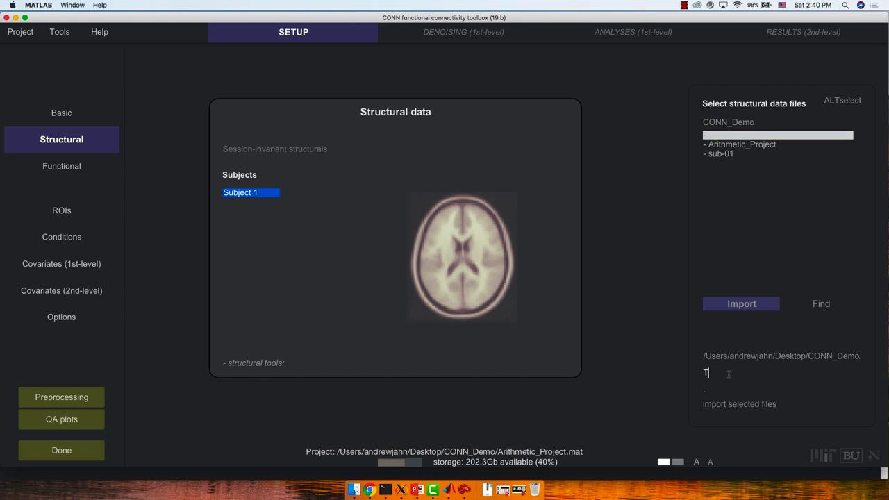
{"action": "left_click", "coordinate": [819, 306]}
- Set the file name filter to .nii and the additional filter to T1w, and search for matching structural files
{"action": "left_click", "coordinate": [734, 375]}
{"action": "key", "text": "BackSpace"}
{"action": "key", "text": "BackSpace"}
{"action": "key", "text": "BackSpace"}
{"action": "type", "text": ".nii"}
{"action": "key", "text": "Tab"}
{"action": "type", "text": "T1w"}
{"action": "left_click", "coordinate": [818, 306]}
- Open sub-01/anat, clear the additional T1w filter and repeat the structural file search
{"action": "double_click", "coordinate": [727, 155]}
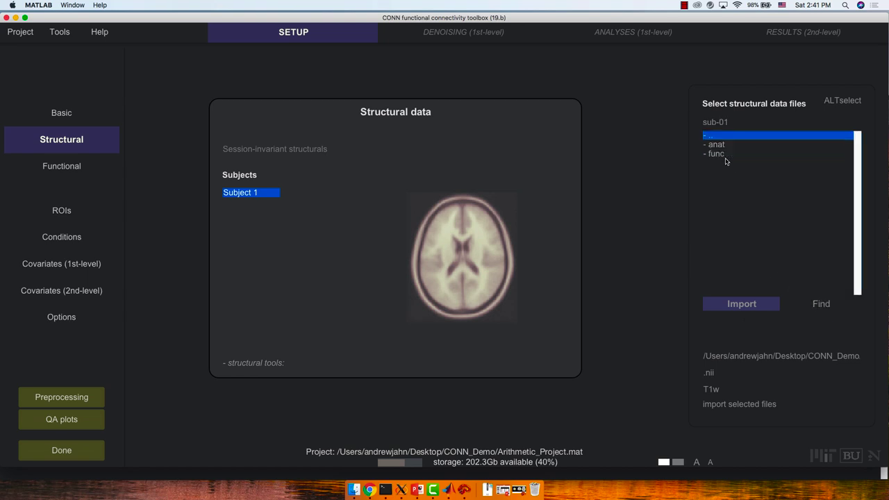
{"action": "double_click", "coordinate": [726, 146]}
{"action": "left_click", "coordinate": [712, 373]}
{"action": "left_click", "coordinate": [719, 390]}
{"action": "double_click", "coordinate": [720, 391]}
{"action": "key", "text": "BackSpace"}
{"action": "left_click", "coordinate": [821, 303]}
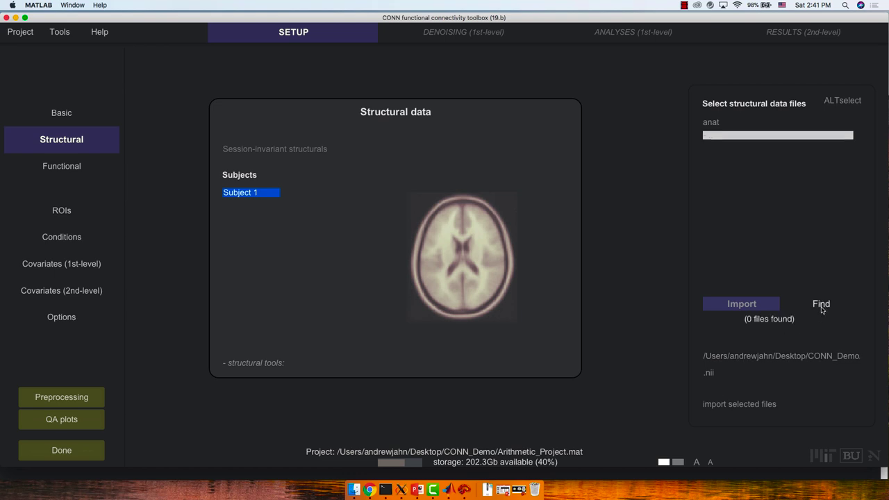
- Restore the additional filter to a single dot, search once more and return to the sub-01 folder
{"action": "left_click", "coordinate": [719, 389]}
{"action": "type", "text": "."}
{"action": "left_click", "coordinate": [822, 304]}
{"action": "double_click", "coordinate": [731, 175]}
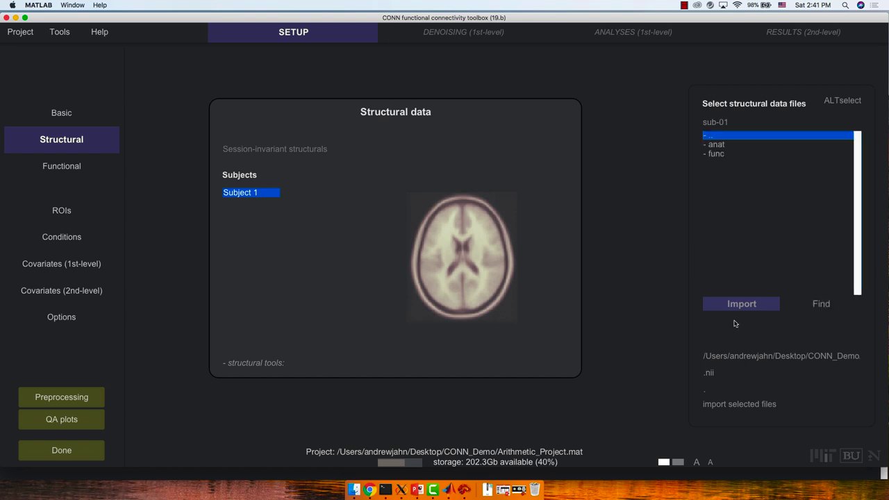
- Change the file name filter to *.nii and search the sub-01 folder for structural files
{"action": "left_click", "coordinate": [730, 373]}
{"action": "type", "text": ".g"}
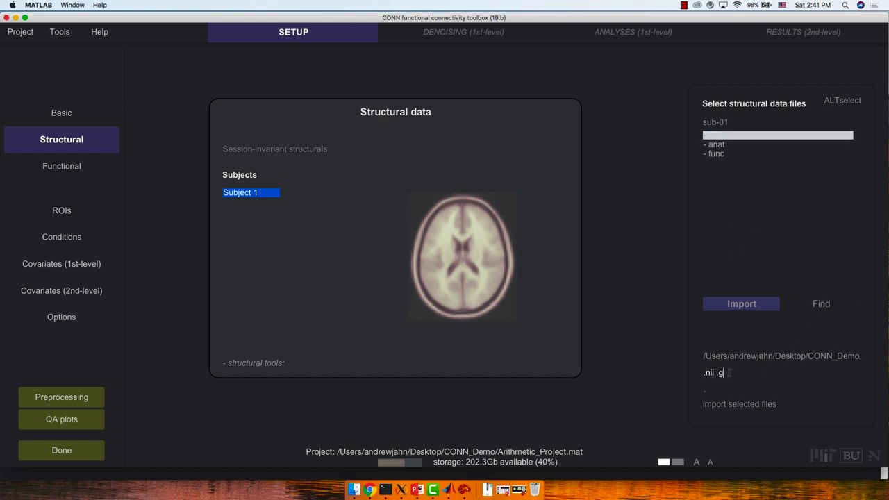
{"action": "key", "text": "BackSpace"}
{"action": "key", "text": "BackSpace"}
{"action": "key", "text": "BackSpace"}
{"action": "key", "text": "BackSpace"}
{"action": "left_click", "coordinate": [704, 373]}
{"action": "type", "text": "*"}
{"action": "left_click", "coordinate": [830, 305]}
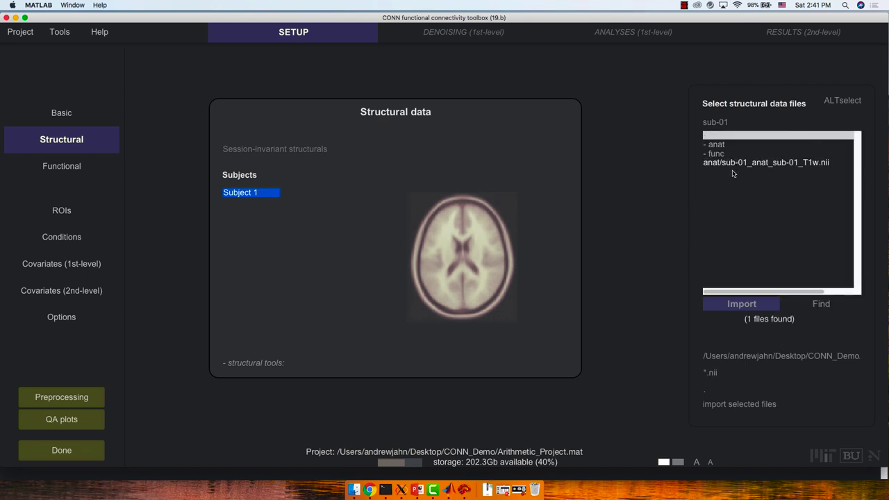
- Search the CONN_Demo folder with the *.nii filter and assign sub-01_anat_sub-01_T1w.nii to Subject 1 as structural data
{"action": "double_click", "coordinate": [717, 135]}
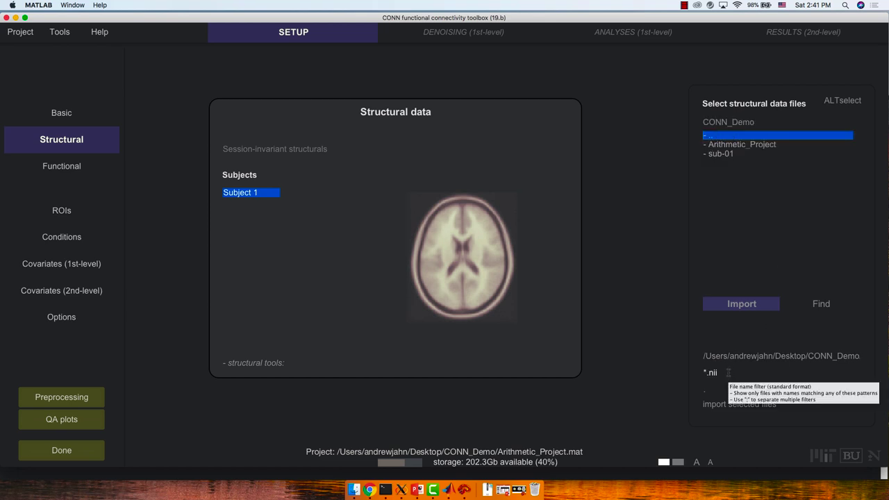
{"action": "left_click", "coordinate": [820, 312]}
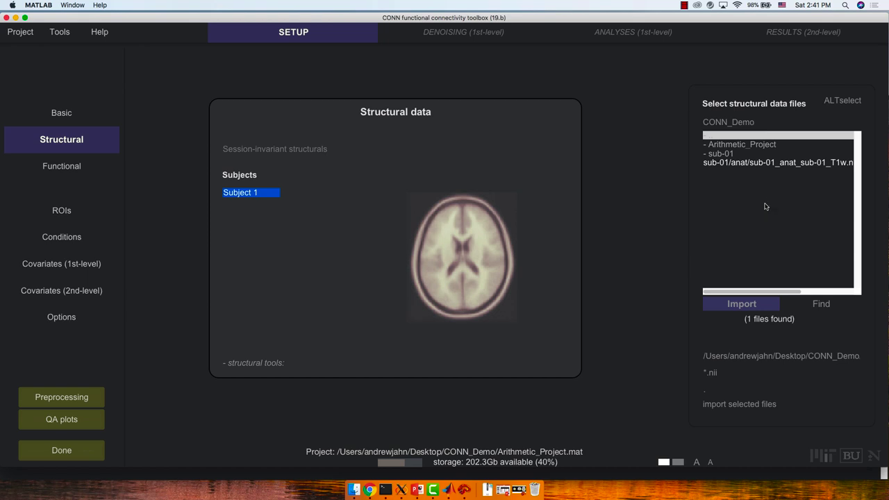
{"action": "double_click", "coordinate": [752, 167]}
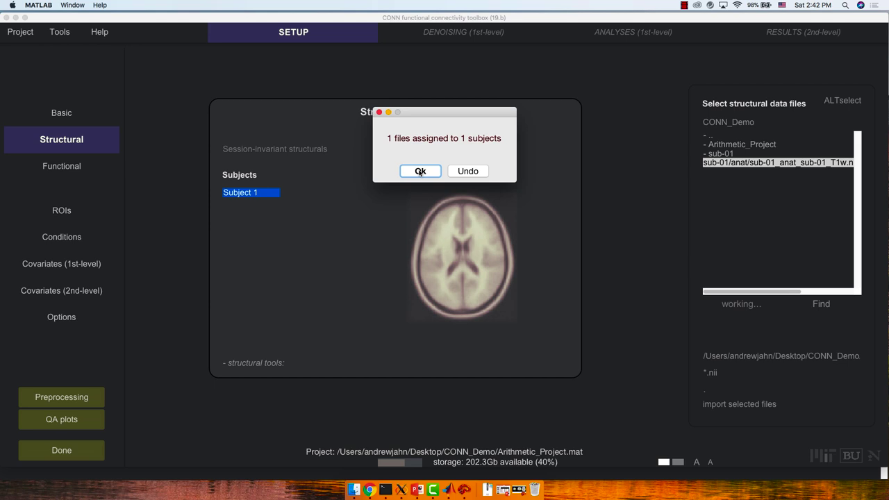
{"action": "left_click", "coordinate": [420, 171]}
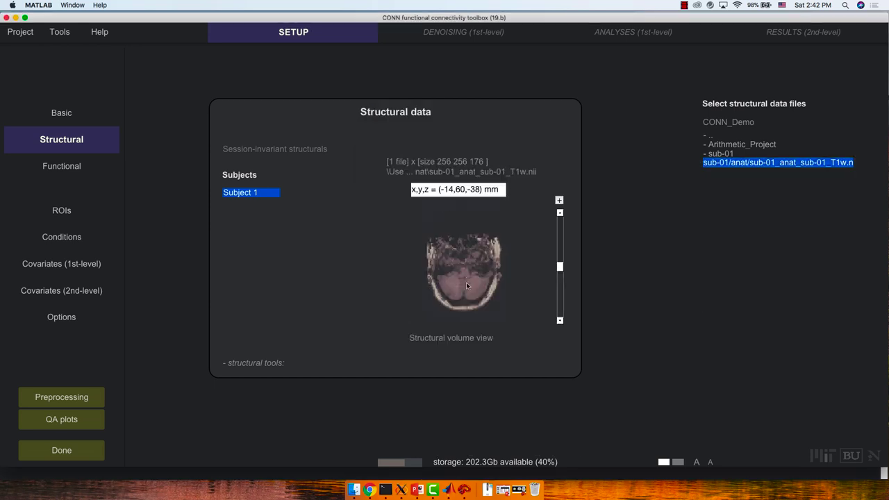
- Step up and down through the axial slices of Subject 1's structural volume to inspect the anatomy
{"action": "left_click", "coordinate": [560, 213]}
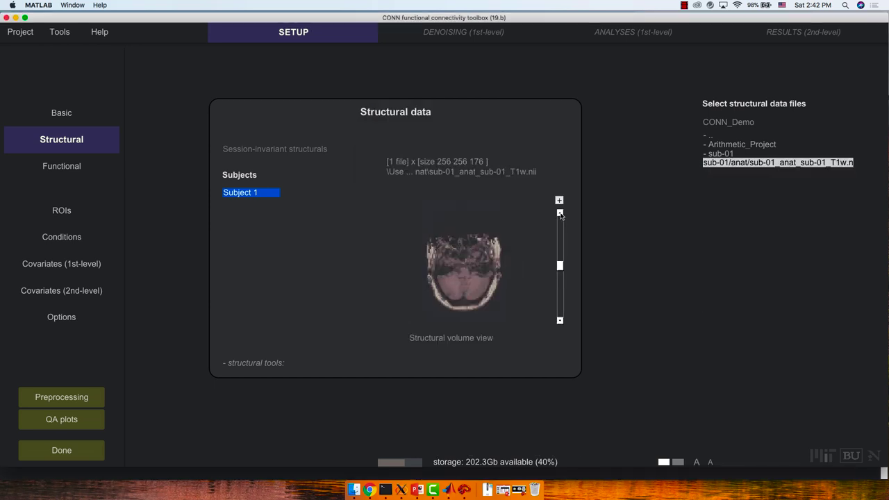
{"action": "left_click", "coordinate": [560, 213]}
{"action": "left_click", "coordinate": [560, 213]}
{"action": "left_click", "coordinate": [560, 213]}
{"action": "left_click", "coordinate": [560, 213]}
{"action": "left_click", "coordinate": [560, 213]}
{"action": "left_click", "coordinate": [560, 213]}
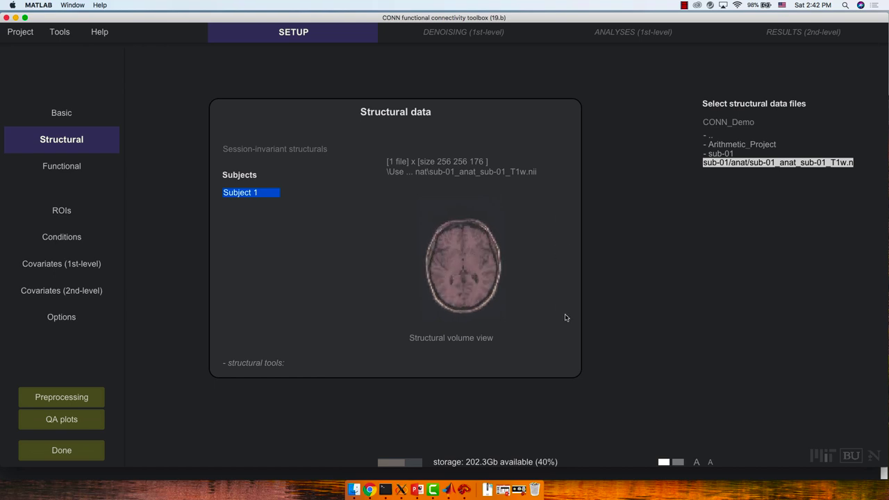
{"action": "left_click", "coordinate": [560, 321]}
{"action": "left_click", "coordinate": [560, 321]}
{"action": "left_click", "coordinate": [560, 321]}
{"action": "left_click", "coordinate": [560, 321]}
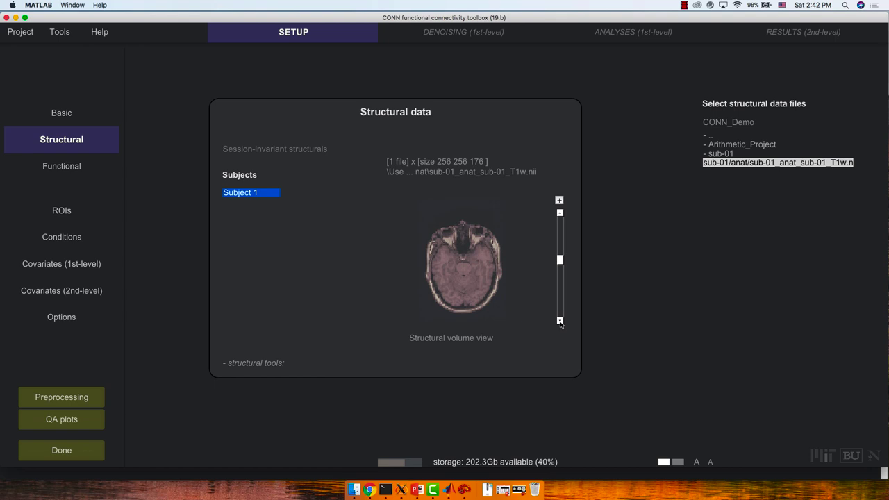
- Cycle the structural preview through the coronal, sagittal and axial planes, and step through several sagittal slices
{"action": "left_click", "coordinate": [559, 201]}
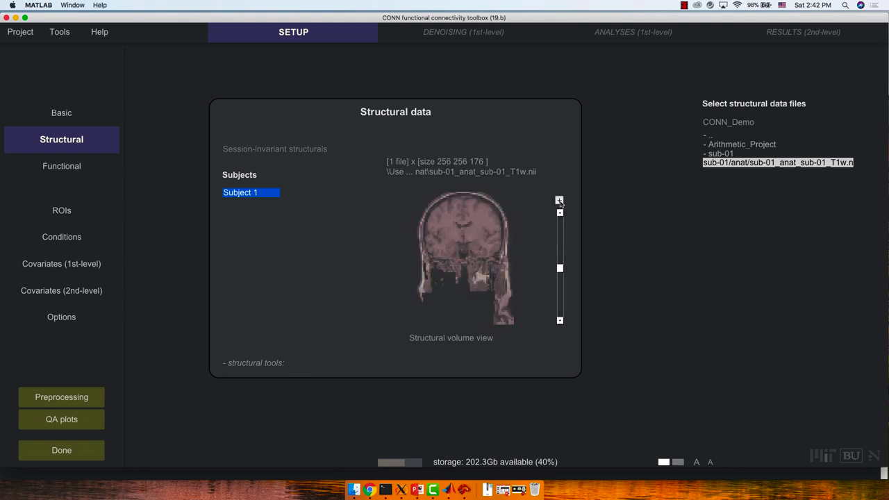
{"action": "left_click", "coordinate": [559, 200]}
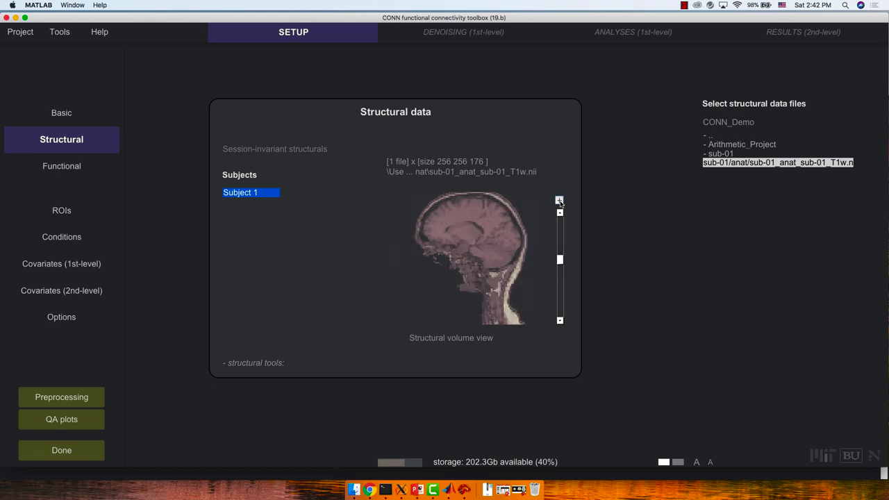
{"action": "left_click", "coordinate": [559, 201]}
{"action": "left_click", "coordinate": [559, 200]}
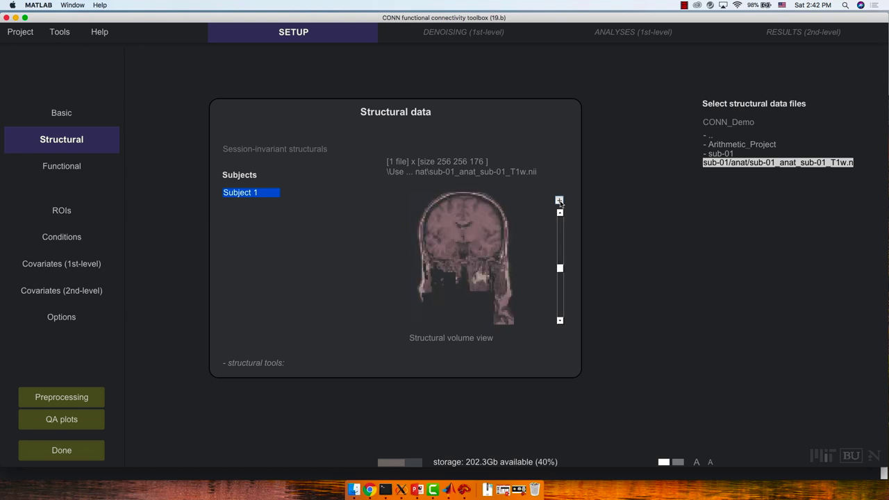
{"action": "left_click", "coordinate": [559, 201]}
{"action": "left_click", "coordinate": [559, 200]}
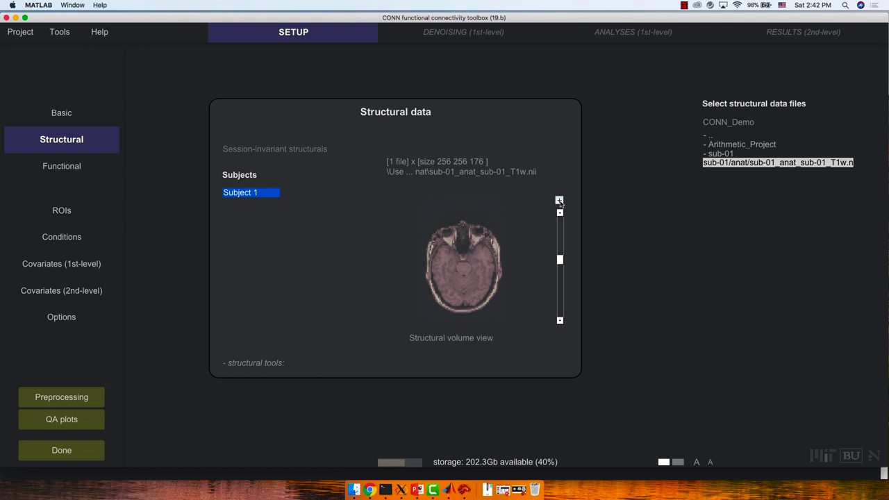
{"action": "left_click", "coordinate": [559, 201]}
{"action": "left_click", "coordinate": [559, 201]}
{"action": "left_click", "coordinate": [560, 213]}
{"action": "left_click", "coordinate": [560, 213]}
{"action": "left_click", "coordinate": [560, 213]}
{"action": "left_click", "coordinate": [560, 212]}
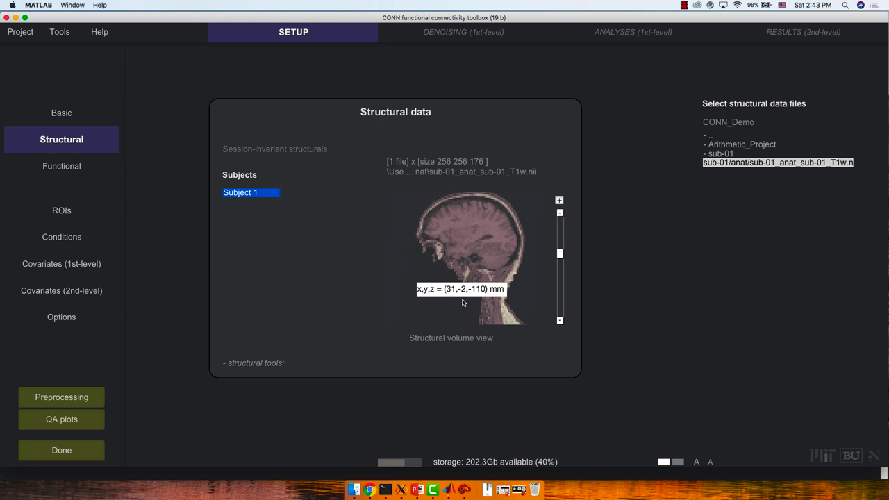
- Open the structural scan in the slice display, set the background threshold to -31 and increase the background brightness
{"action": "left_click", "coordinate": [473, 234]}
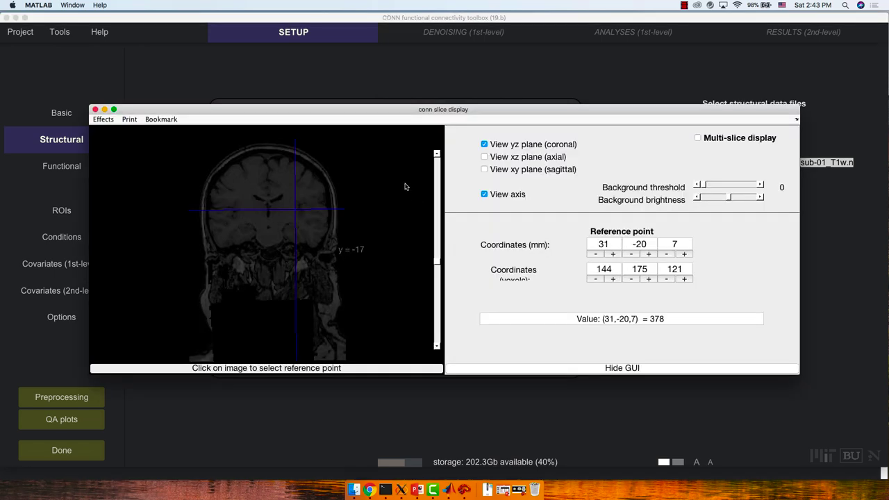
{"action": "left_click", "coordinate": [706, 186]}
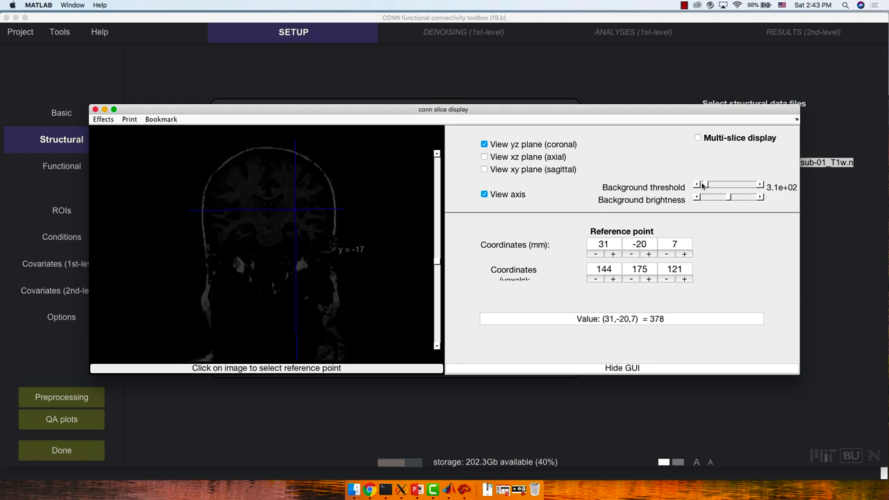
{"action": "left_click", "coordinate": [706, 186]}
{"action": "mouse_move", "coordinate": [724, 201]}
{"action": "left_mouse_down"}
{"action": "mouse_move", "coordinate": [749, 201]}
{"action": "mouse_move", "coordinate": [734, 200]}
{"action": "left_mouse_up"}
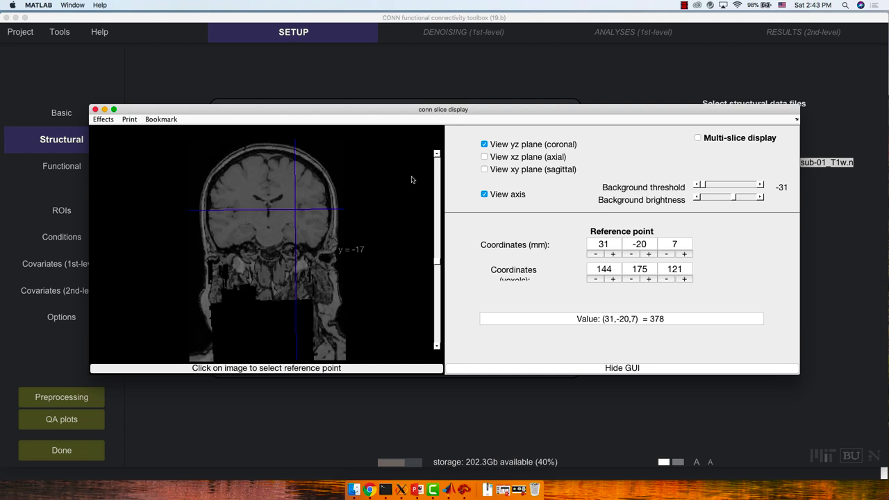
- Add the axial plane to the slice display and move the reference point to about (74, -8, 34) mm
{"action": "left_click", "coordinate": [485, 159]}
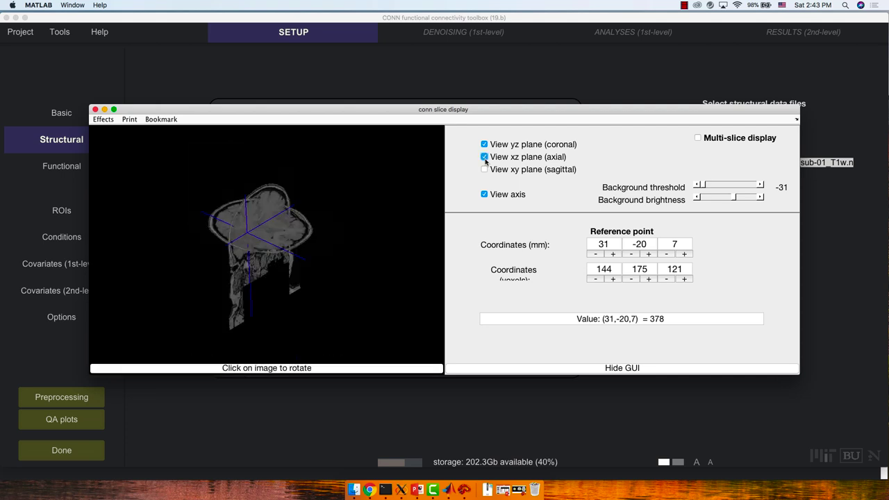
{"action": "left_click", "coordinate": [249, 369]}
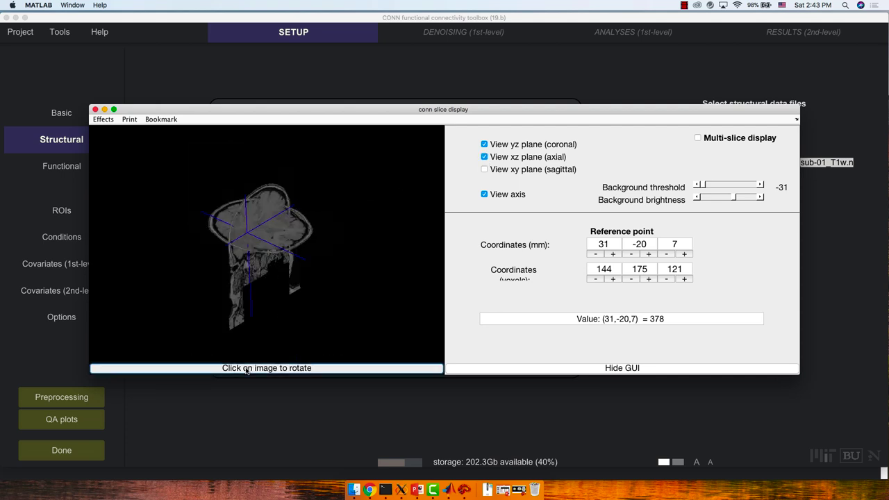
{"action": "left_click", "coordinate": [264, 250]}
{"action": "left_click", "coordinate": [245, 247]}
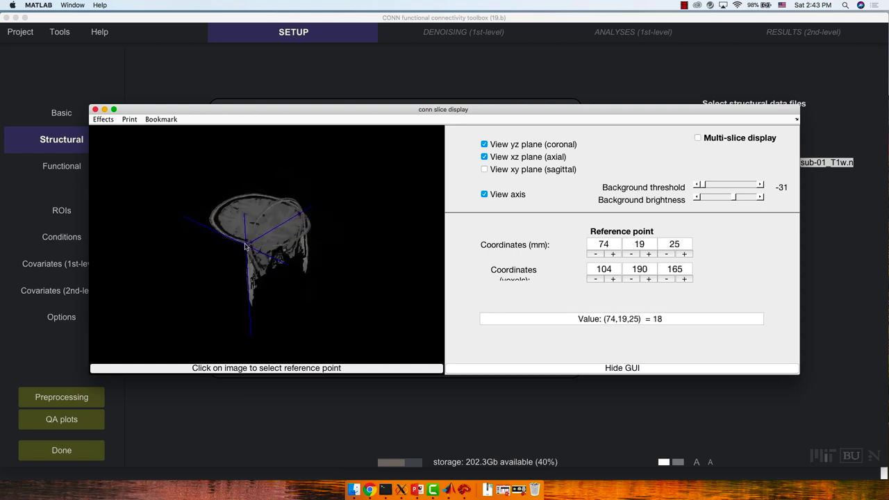
{"action": "left_click", "coordinate": [236, 236]}
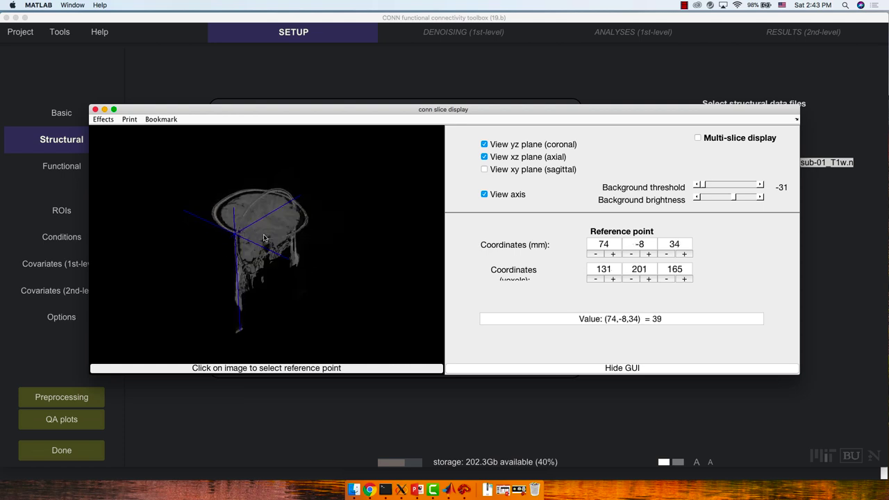
- Add the sagittal plane to the slice display and move the reference point to about (74, 12, -23) mm
{"action": "left_click", "coordinate": [499, 171]}
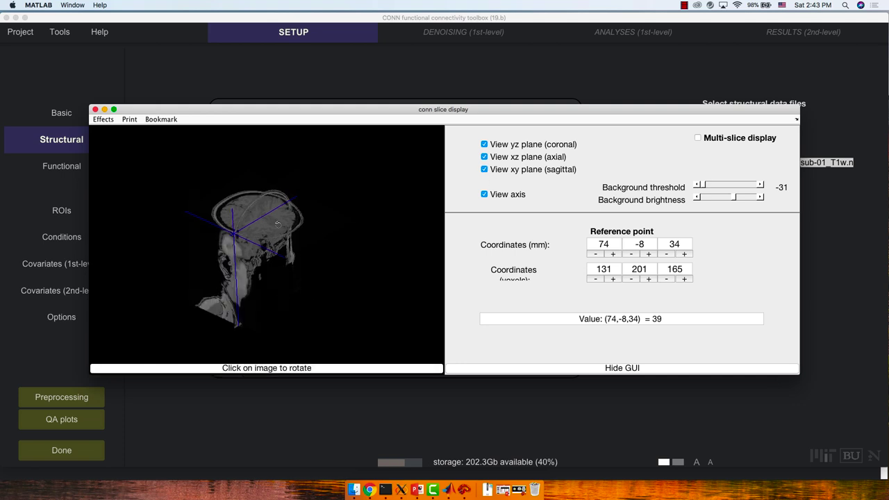
{"action": "left_click", "coordinate": [270, 369]}
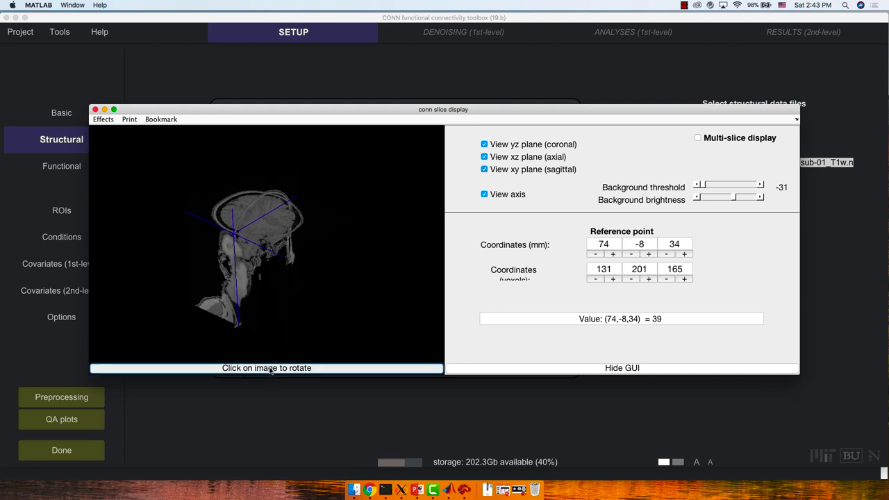
{"action": "left_click", "coordinate": [263, 226]}
{"action": "left_click", "coordinate": [271, 265]}
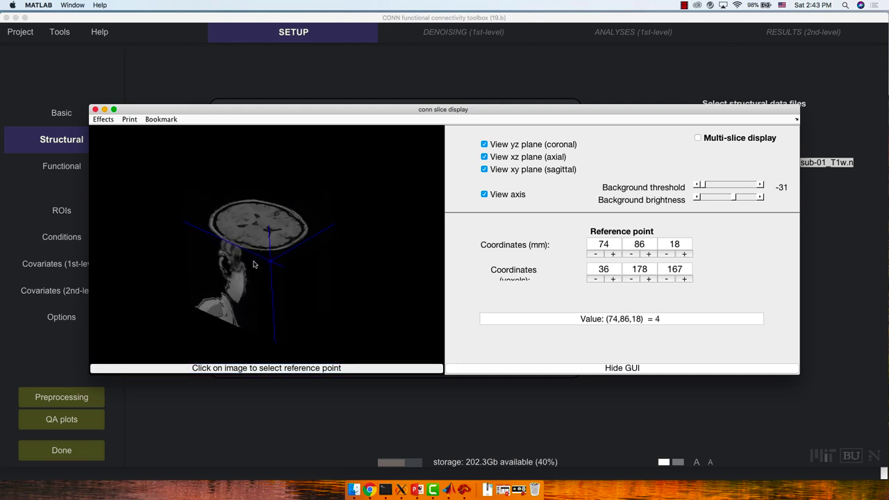
{"action": "left_click", "coordinate": [242, 266]}
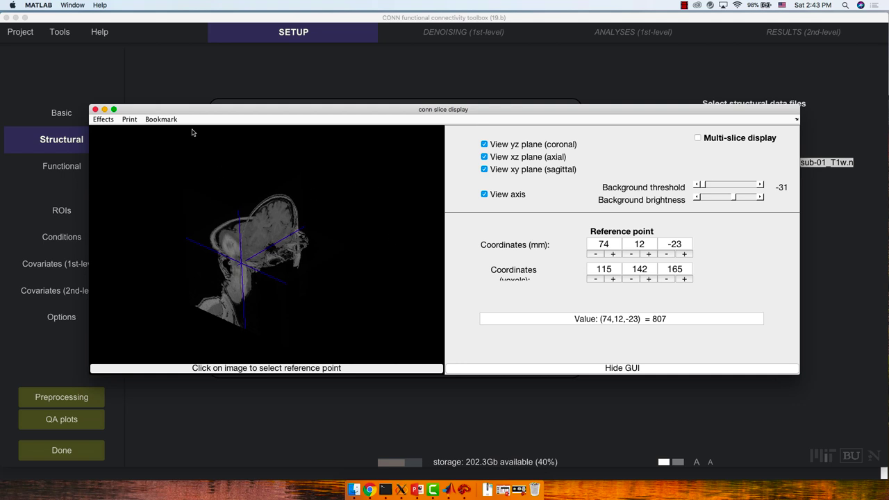
- Preview the slice display on a white background, restore the black background and close the display
{"action": "left_click", "coordinate": [103, 119]}
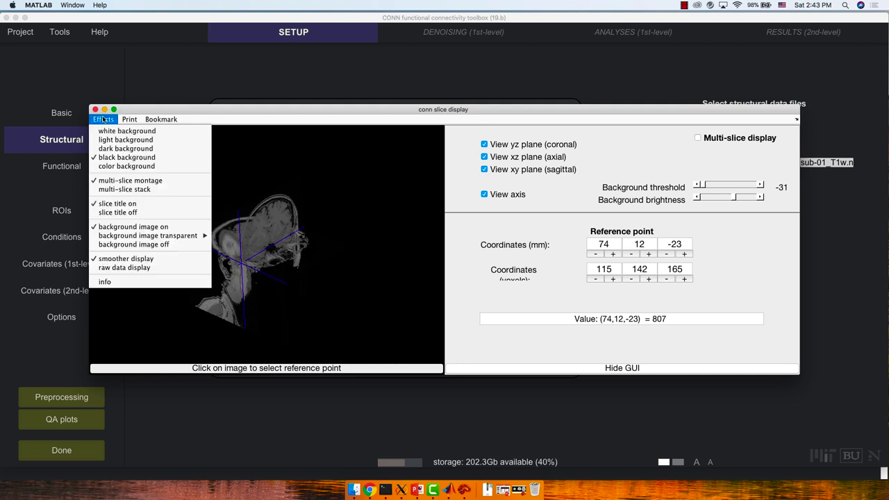
{"action": "left_click", "coordinate": [104, 130]}
{"action": "left_click", "coordinate": [108, 121]}
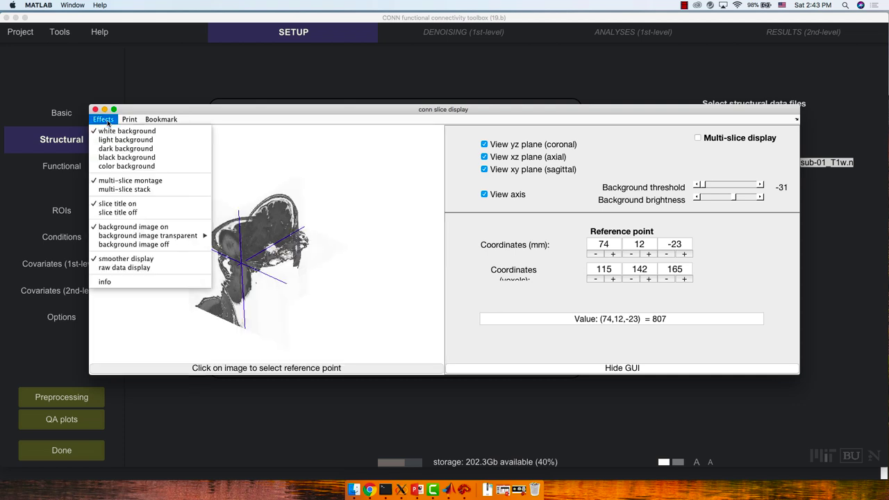
{"action": "left_click", "coordinate": [116, 157]}
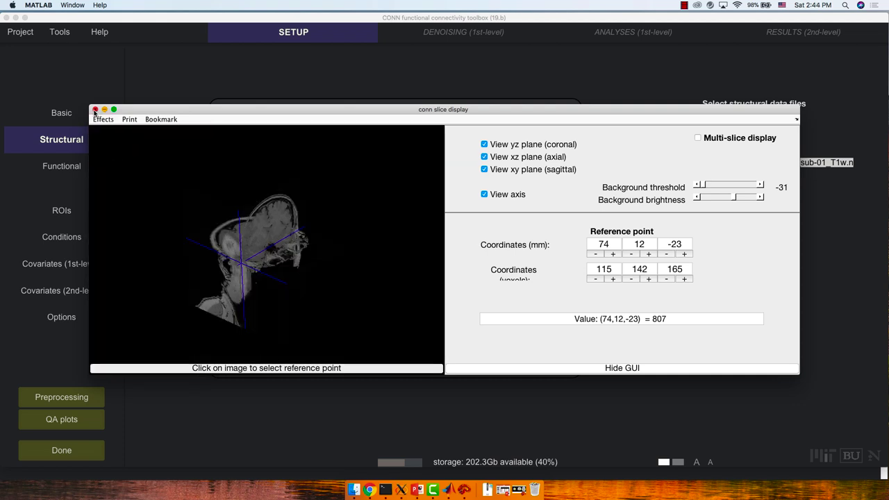
{"action": "left_click", "coordinate": [95, 110]}
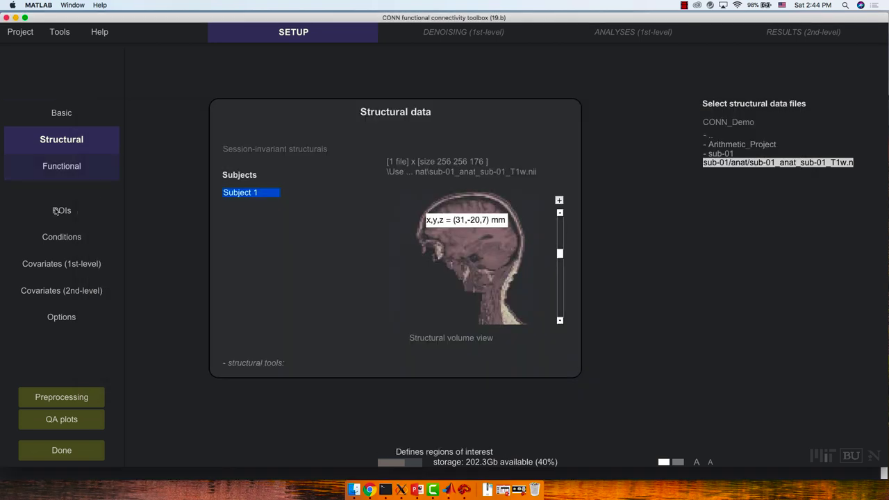
- Import sub-01_func_sub-01_task-rest_bold.nii.gz from sub-01's func folder as the functional data for Subject 1, Session 1
{"action": "left_click", "coordinate": [74, 177]}
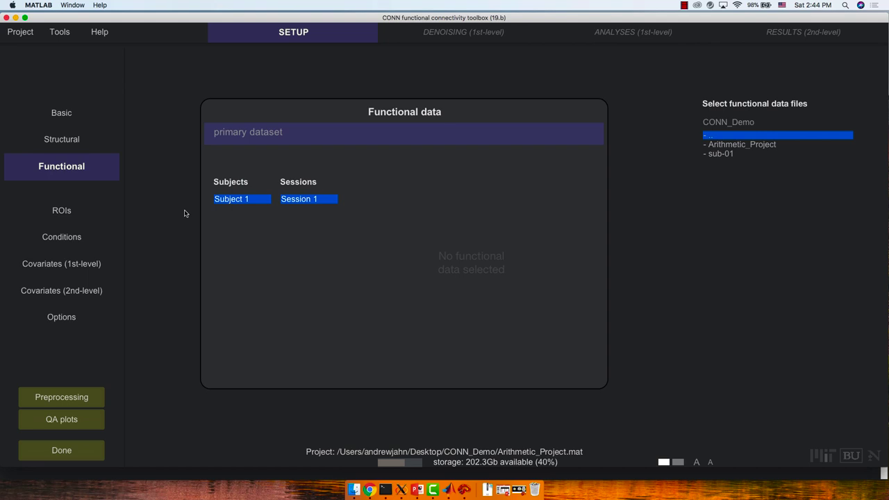
{"action": "mouse_move", "coordinate": [773, 172]}
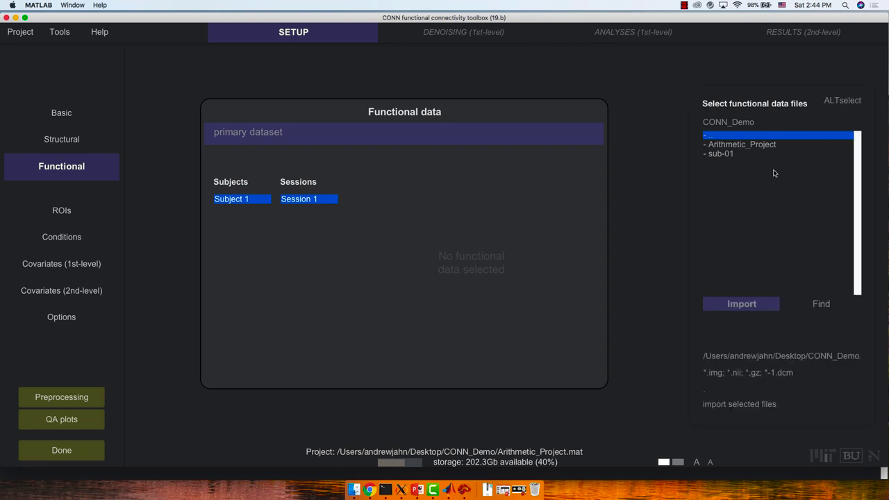
{"action": "double_click", "coordinate": [723, 154]}
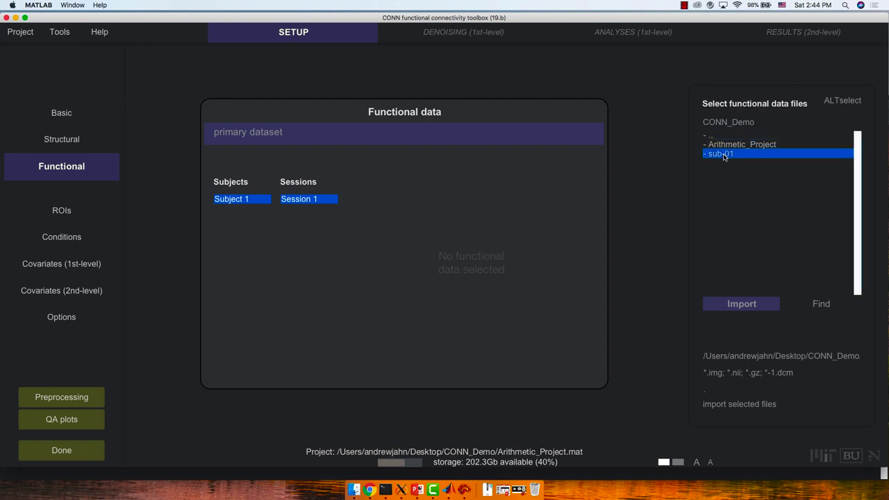
{"action": "double_click", "coordinate": [724, 154]}
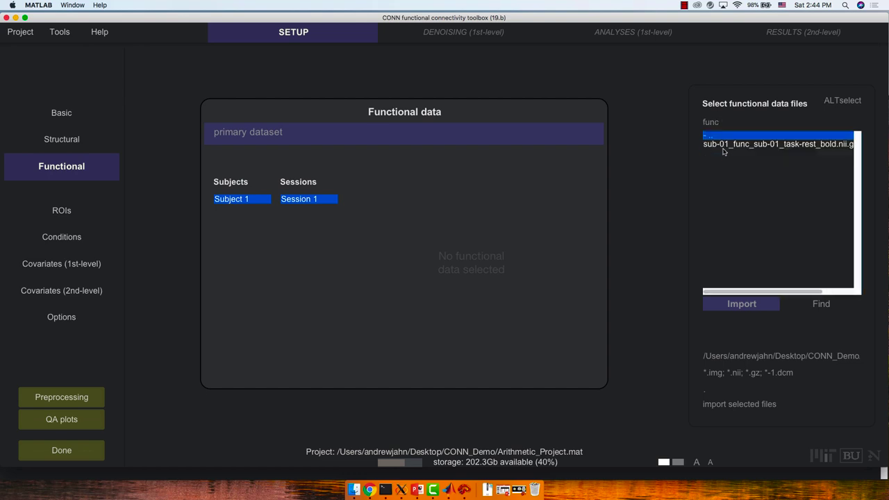
{"action": "left_click", "coordinate": [726, 148]}
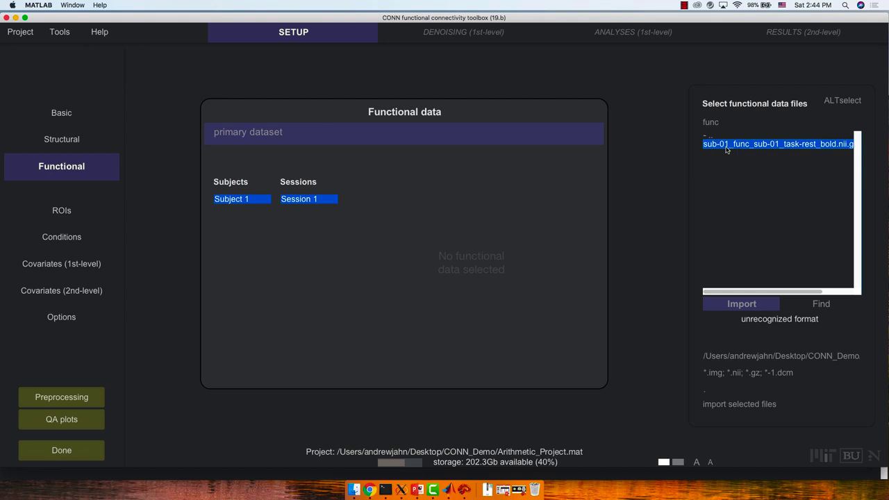
{"action": "double_click", "coordinate": [782, 144]}
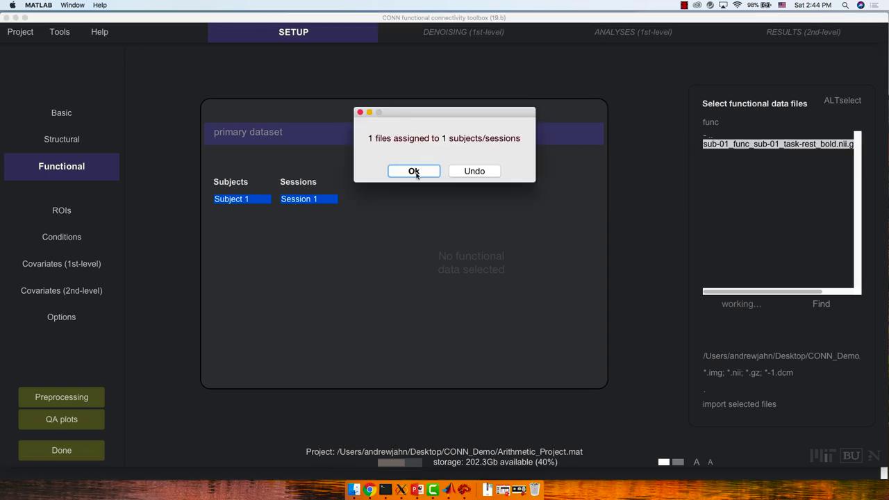
{"action": "left_click", "coordinate": [414, 172]}
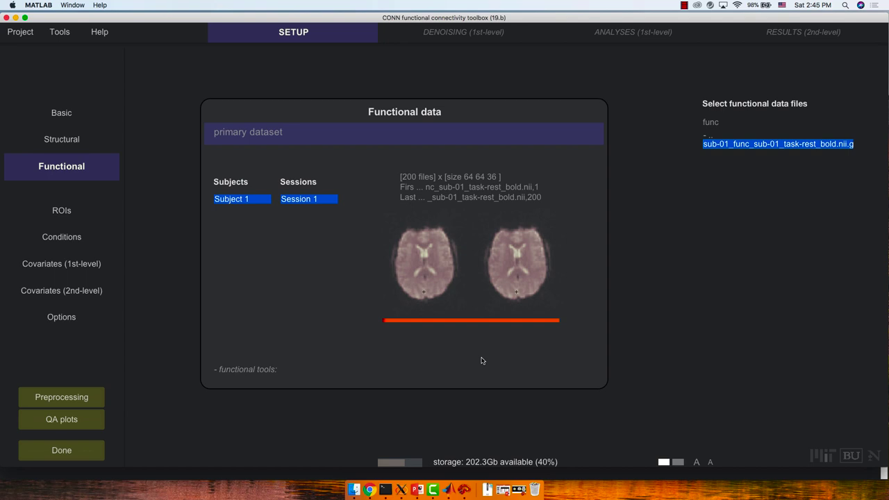
- Examine the voxel BOLD timeseries at different points of the functional preview, and look over the available functional tools
{"action": "mouse_move", "coordinate": [428, 276]}
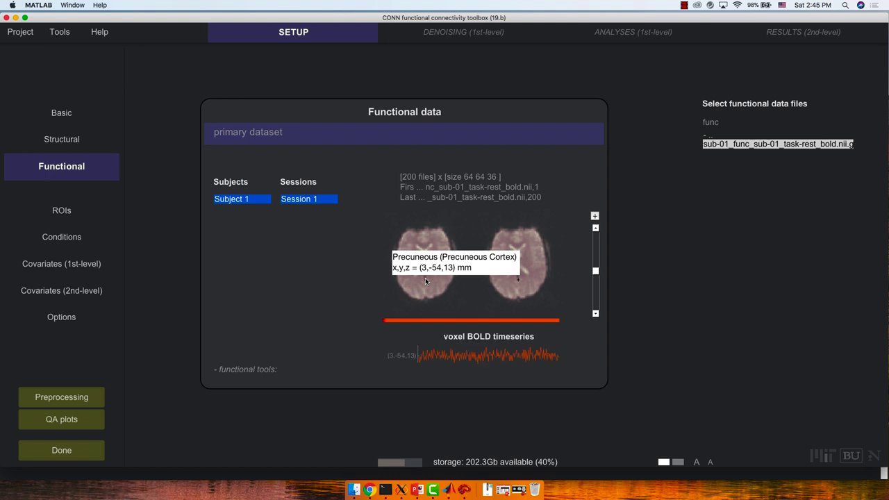
{"action": "mouse_move", "coordinate": [436, 365]}
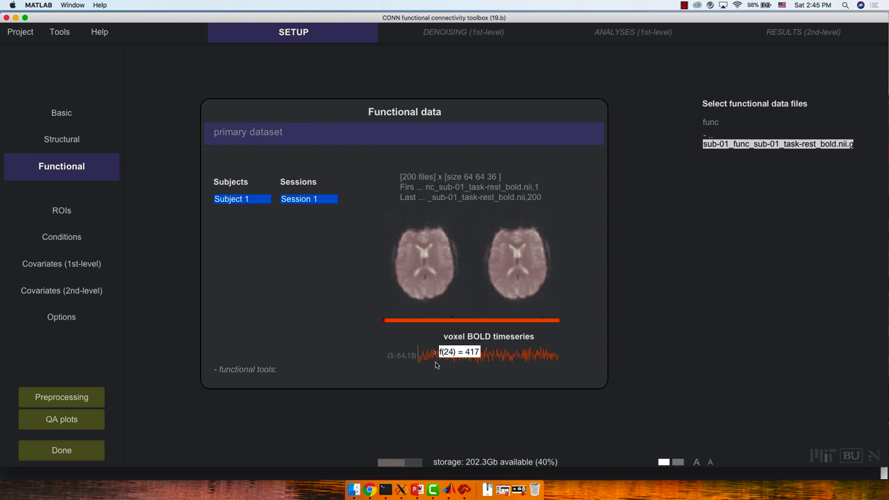
{"action": "mouse_move", "coordinate": [442, 253]}
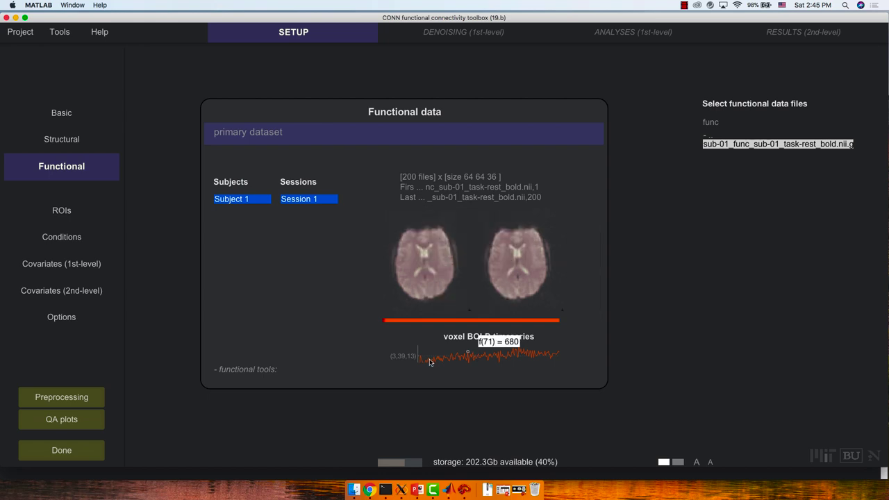
{"action": "mouse_move", "coordinate": [496, 368]}
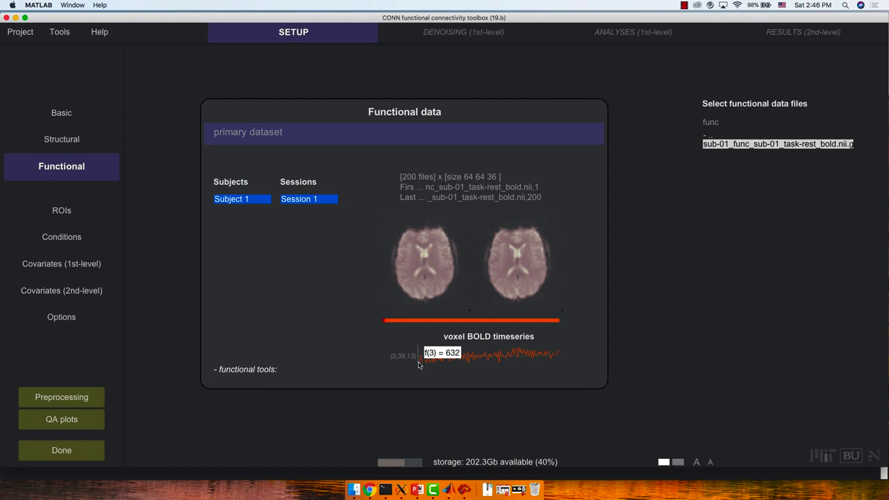
{"action": "left_click", "coordinate": [241, 370]}
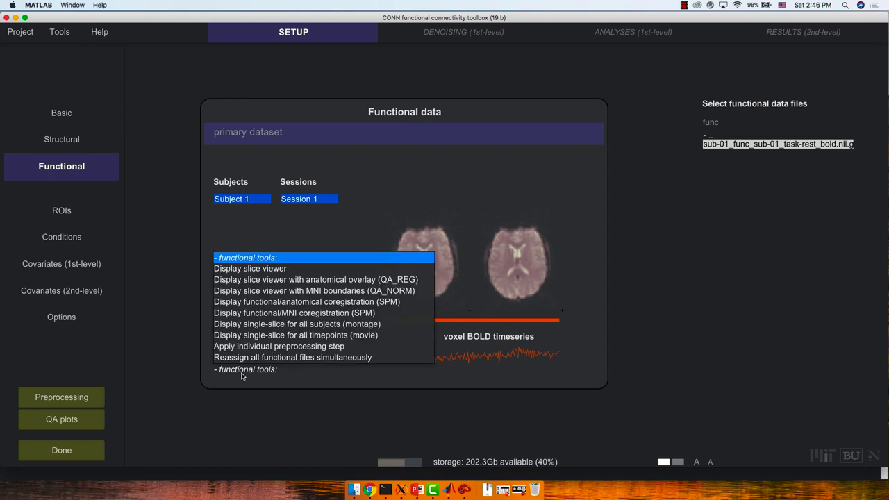
{"action": "left_click", "coordinate": [176, 357]}
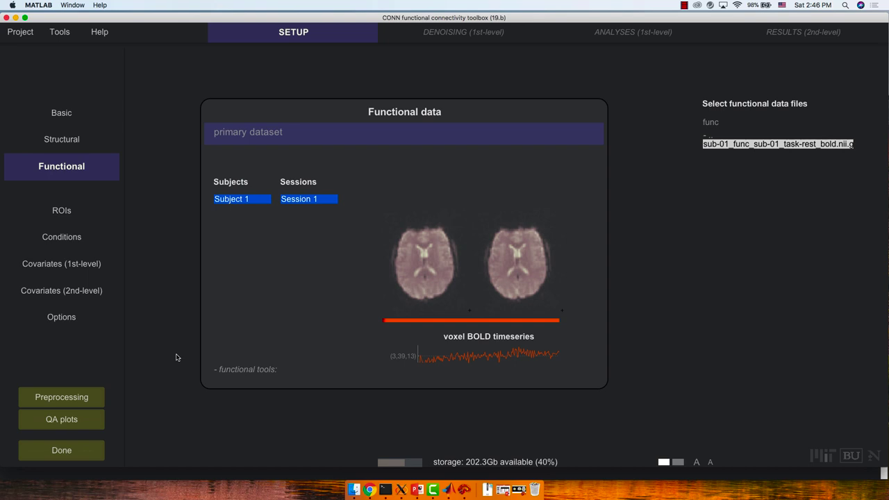
- Step through slices of the functional preview and cycle its viewing plane through coronal and back to axial
{"action": "left_click", "coordinate": [596, 229]}
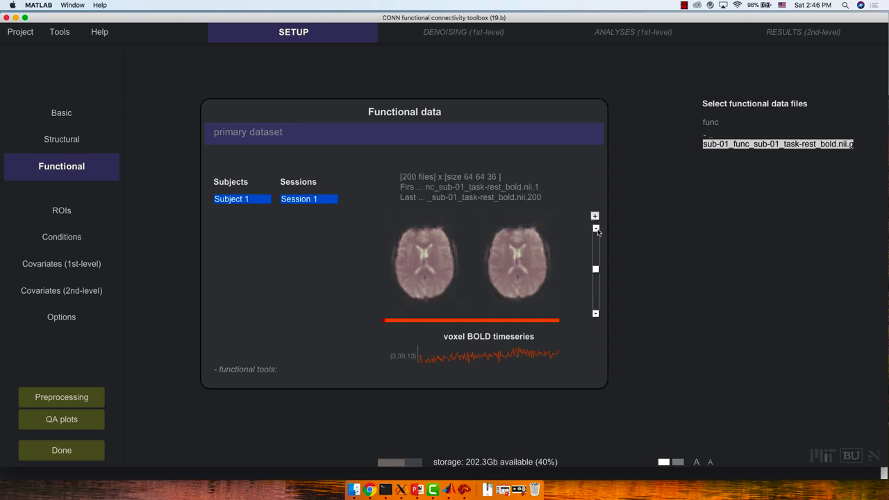
{"action": "left_click", "coordinate": [596, 283]}
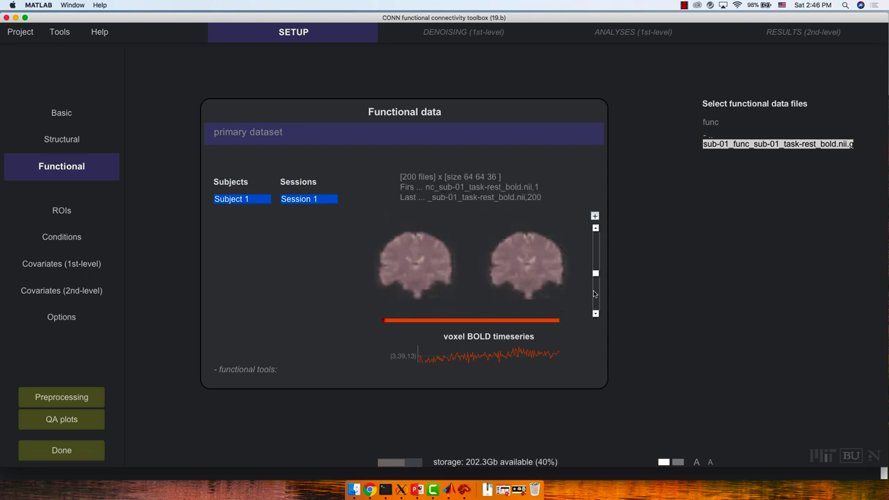
{"action": "left_click", "coordinate": [596, 216]}
{"action": "left_click", "coordinate": [596, 216]}
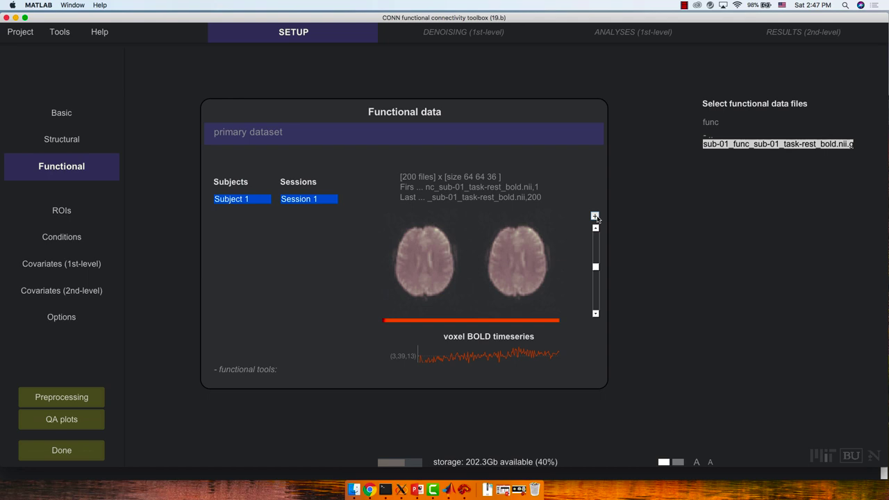
- Review the project's ROI data, second-level covariates and processing options
{"action": "left_click", "coordinate": [57, 218]}
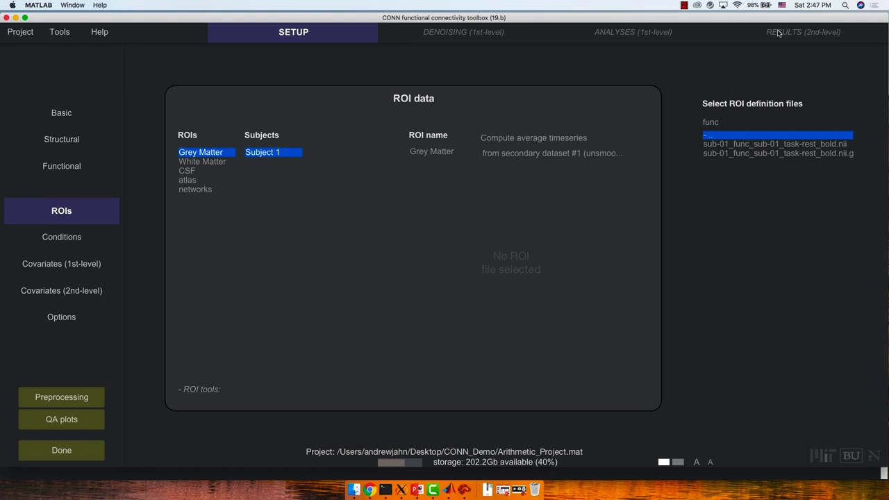
{"action": "left_click", "coordinate": [83, 297]}
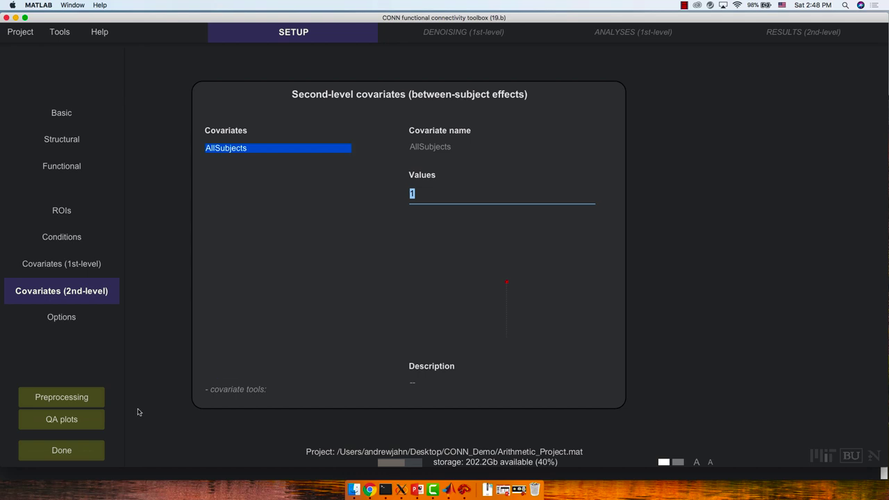
{"action": "left_click", "coordinate": [69, 320]}
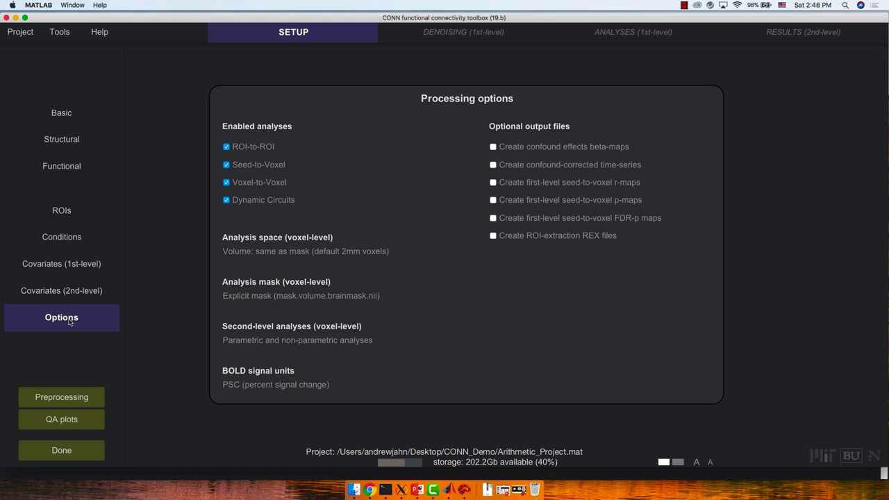
- Load the default preprocessing pipeline for volume-based analyses (direct normalization to MNI-space)
{"action": "left_click", "coordinate": [61, 401]}
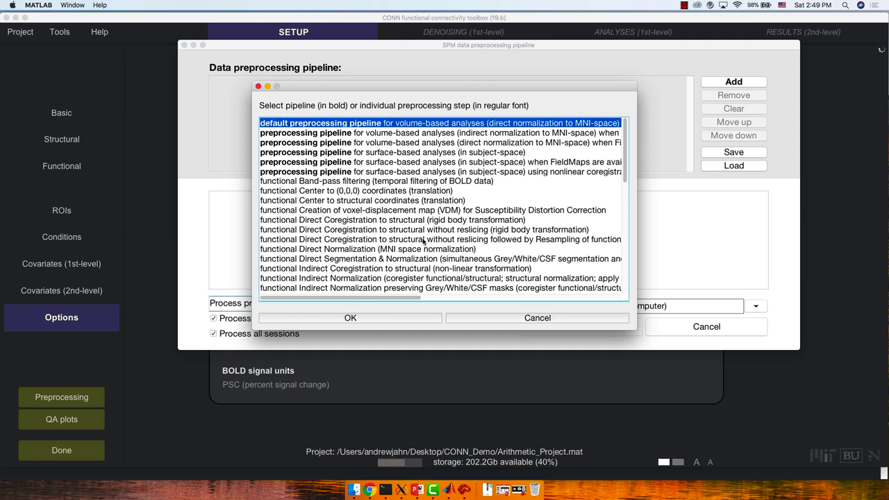
{"action": "scroll", "coordinate": [449, 231], "scroll_direction": "down", "scroll_amount": 10}
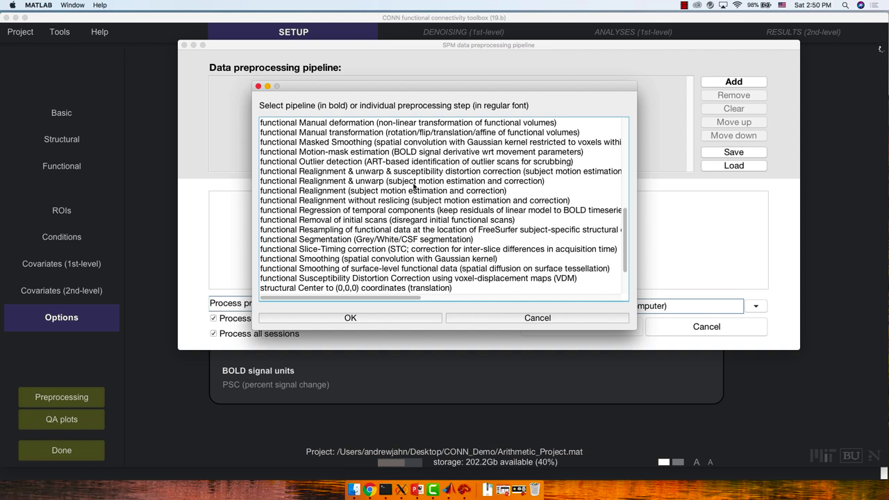
{"action": "key", "text": "Home"}
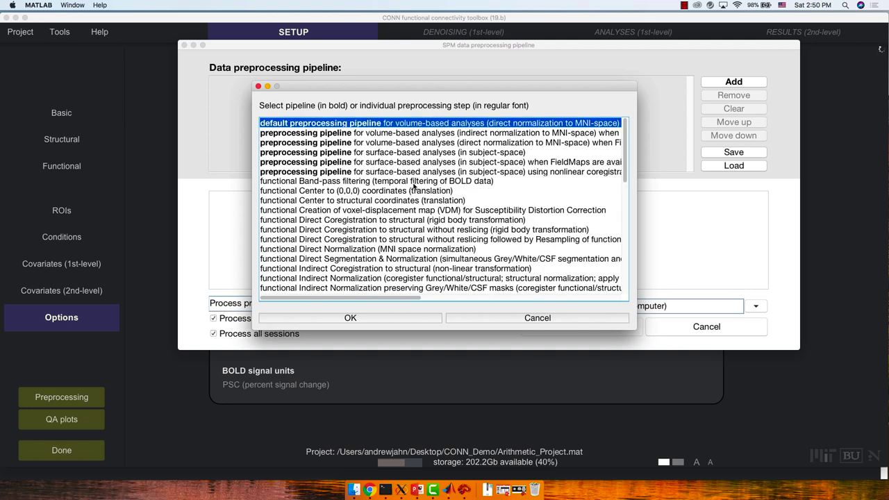
{"action": "left_click", "coordinate": [345, 318]}
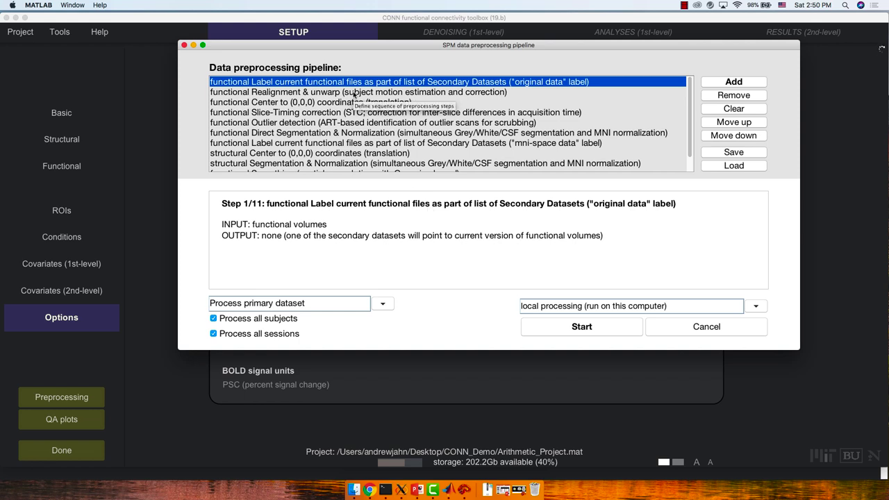
- Review the pipeline's preprocessing steps, start local processing and set the slice order to interleaved (Siemens)
{"action": "scroll", "coordinate": [363, 127], "scroll_direction": "down", "scroll_amount": 2}
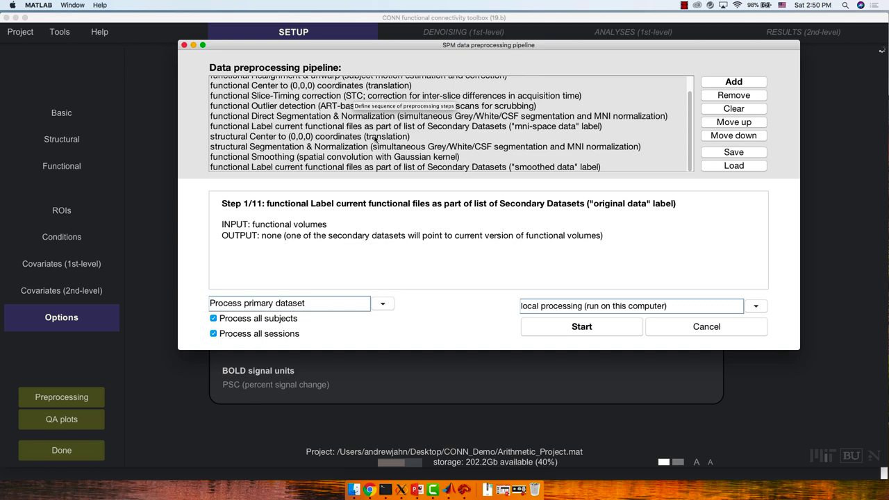
{"action": "scroll", "coordinate": [375, 139], "scroll_direction": "up", "scroll_amount": 2}
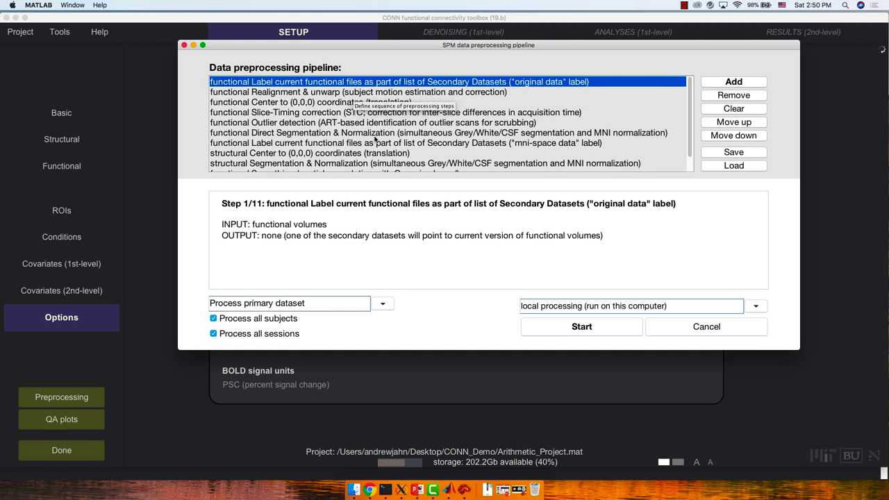
{"action": "scroll", "coordinate": [375, 139], "scroll_direction": "down", "scroll_amount": 2}
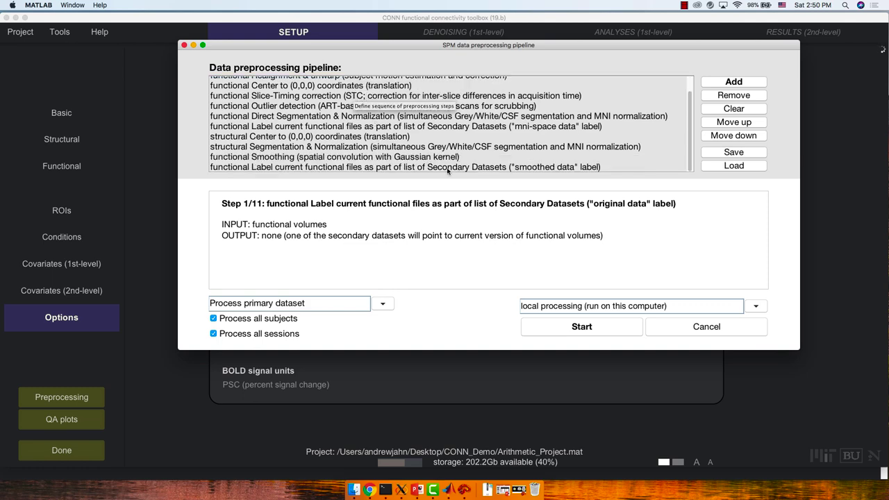
{"action": "left_click", "coordinate": [581, 328]}
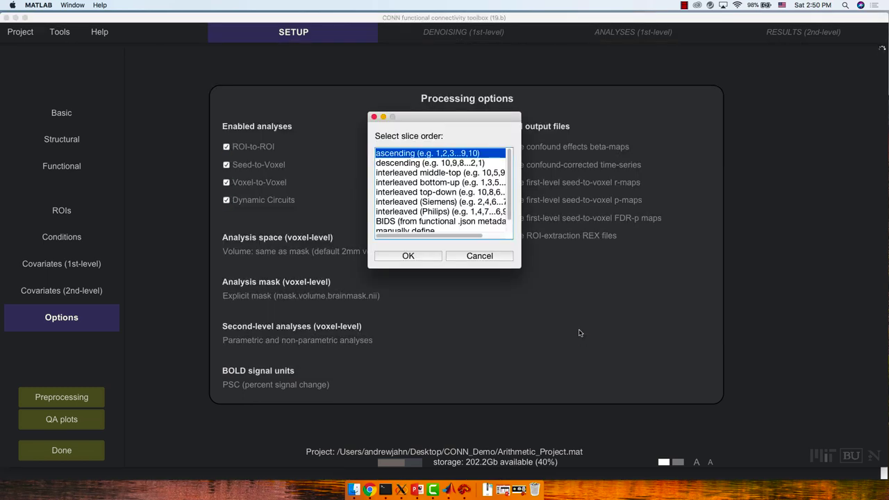
{"action": "left_click", "coordinate": [478, 203]}
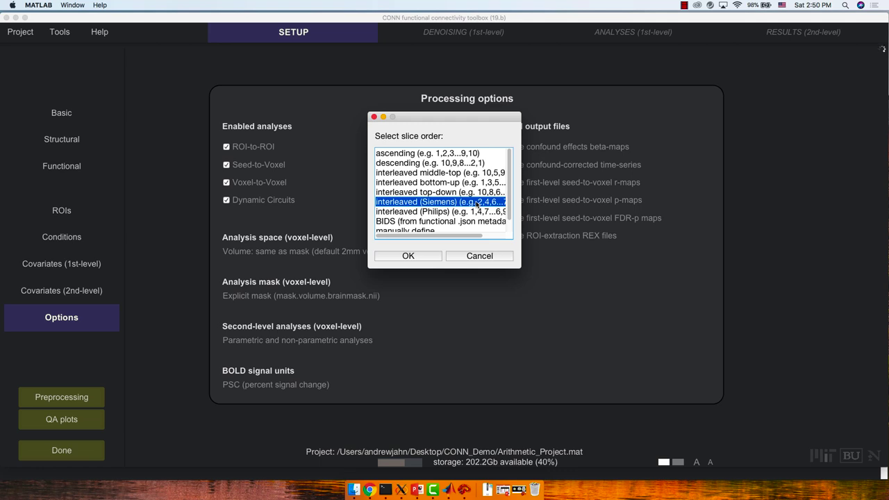
{"action": "left_click", "coordinate": [410, 256]}
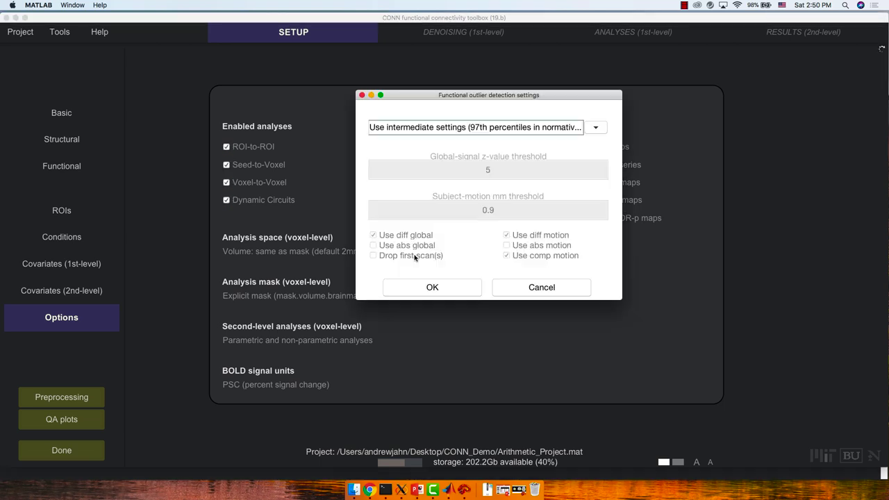
- Switch functional outlier detection to Edit settings and inspect the global-signal z-value and subject-motion mm threshold fields
{"action": "left_click", "coordinate": [535, 130]}
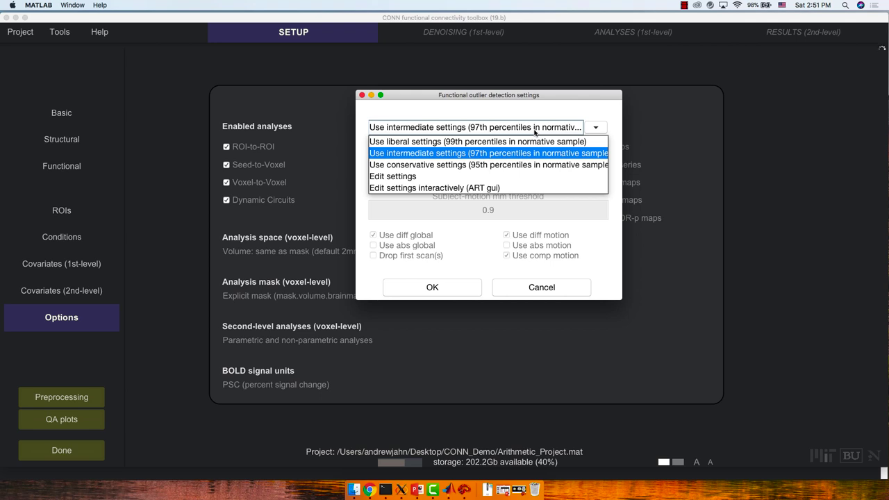
{"action": "left_click", "coordinate": [535, 129]}
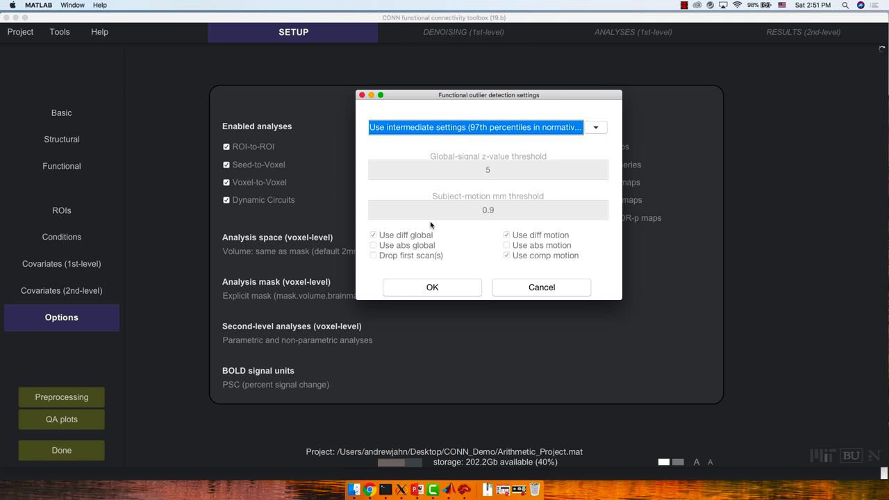
{"action": "left_click", "coordinate": [495, 128]}
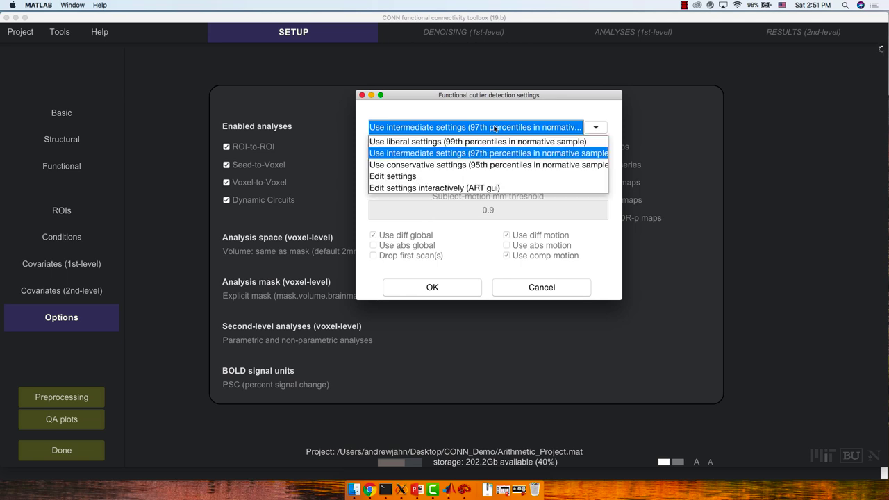
{"action": "left_click", "coordinate": [450, 177]}
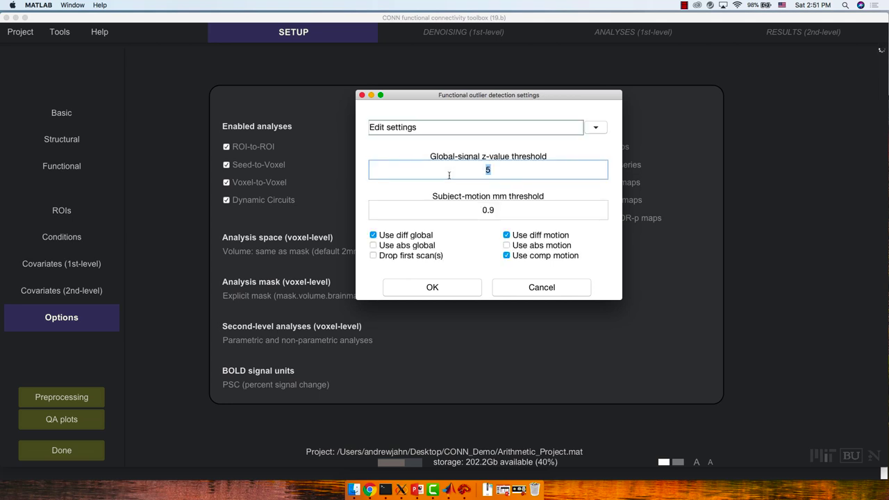
{"action": "left_click", "coordinate": [516, 170]}
{"action": "left_click", "coordinate": [500, 213]}
{"action": "double_click", "coordinate": [501, 213]}
{"action": "left_click", "coordinate": [501, 212]}
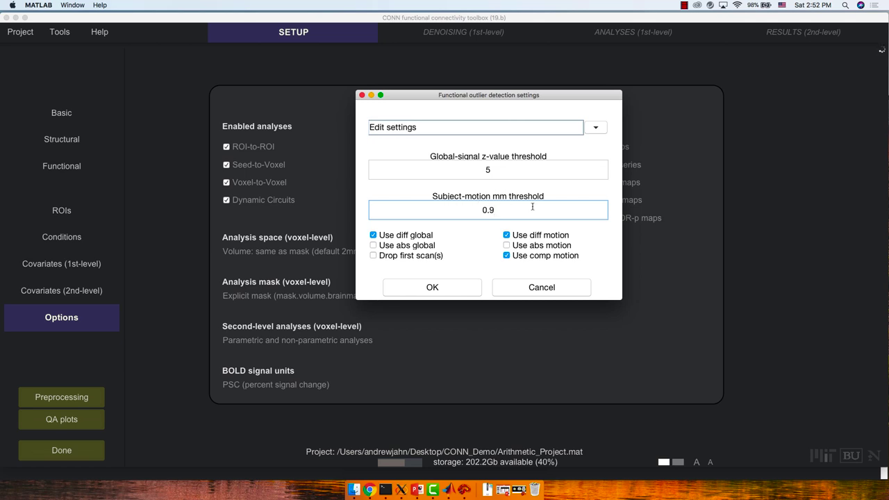
- Use the intermediate outlier detection settings (97th percentiles in normative sample) and accept the default segment/normalize/resample and smoothing kernel settings to run preprocessing
{"action": "left_click", "coordinate": [505, 129]}
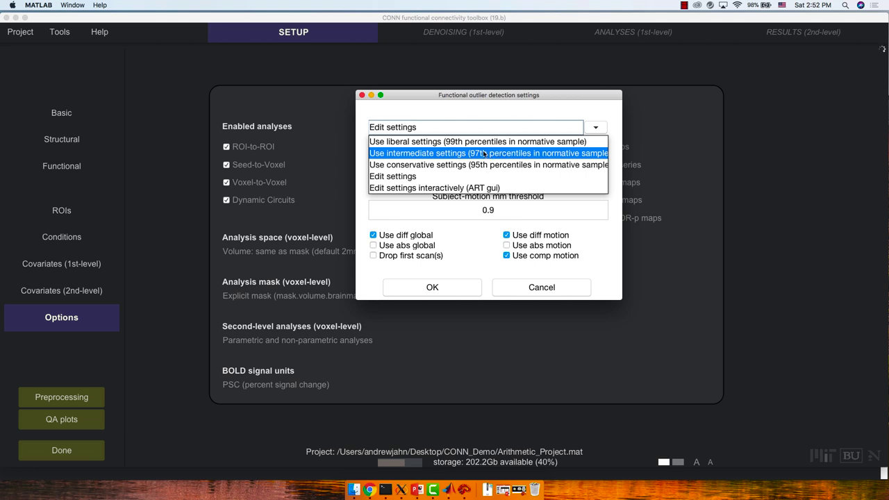
{"action": "left_click", "coordinate": [485, 154]}
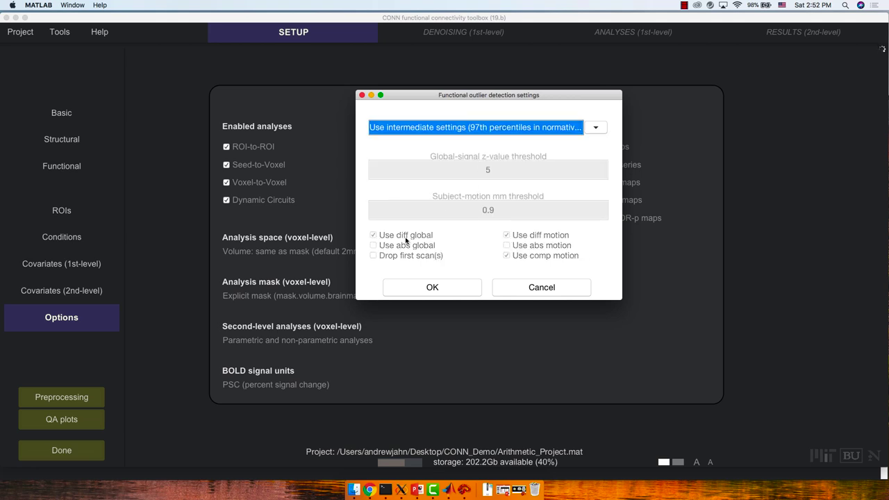
{"action": "left_click", "coordinate": [415, 288]}
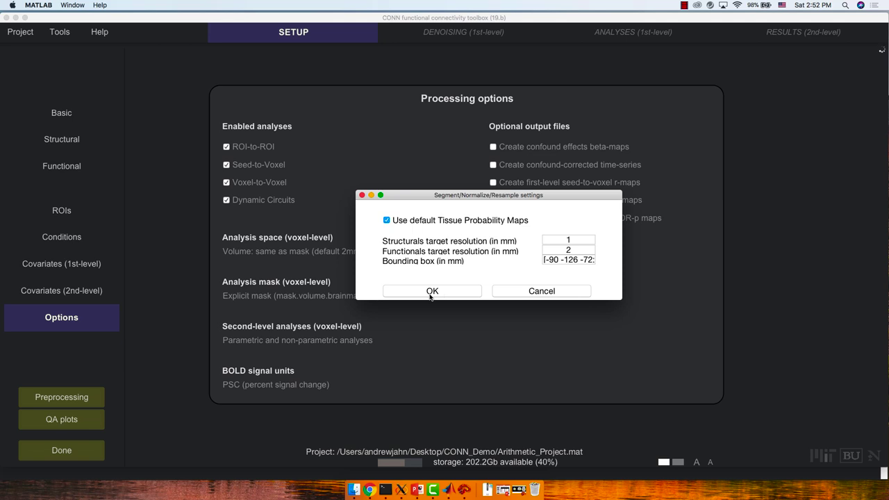
{"action": "left_click", "coordinate": [430, 297]}
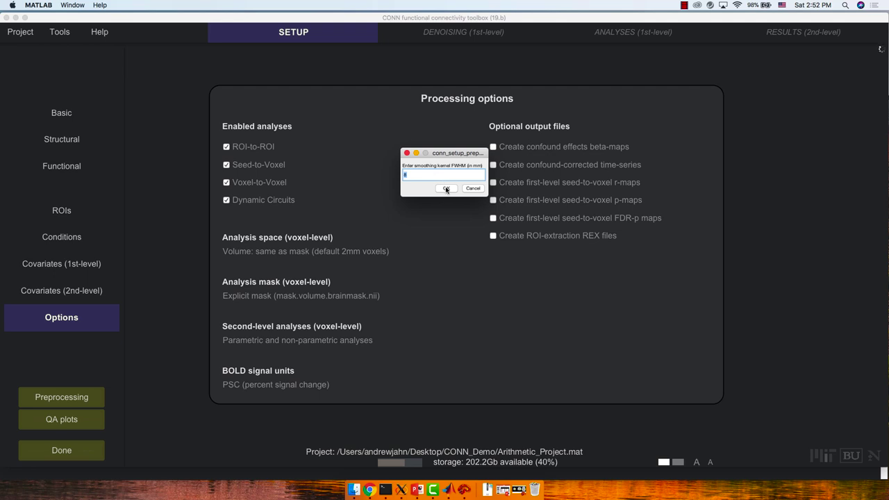
{"action": "left_click", "coordinate": [447, 189]}
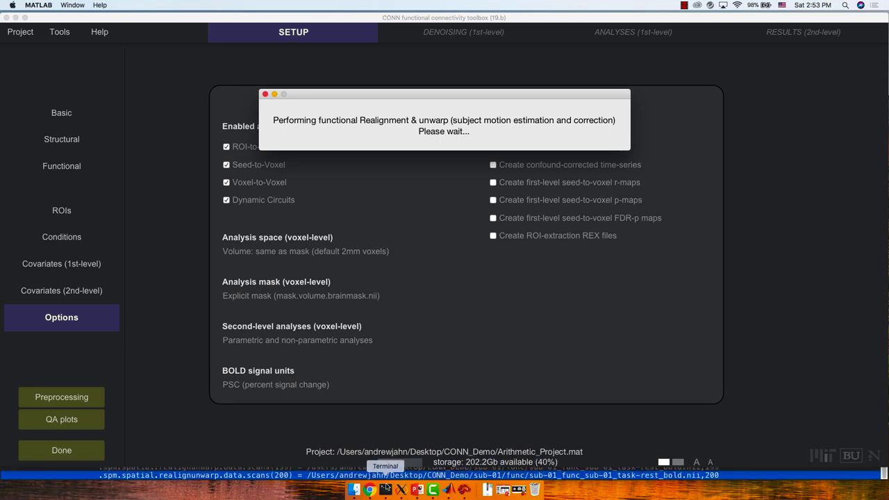
- Switch to Finder, open OSU_Day1_Lecture4_Preprocessing.pptx from OSU_Slides in PowerPoint and play its slide show from the start
{"action": "left_click", "coordinate": [355, 490]}
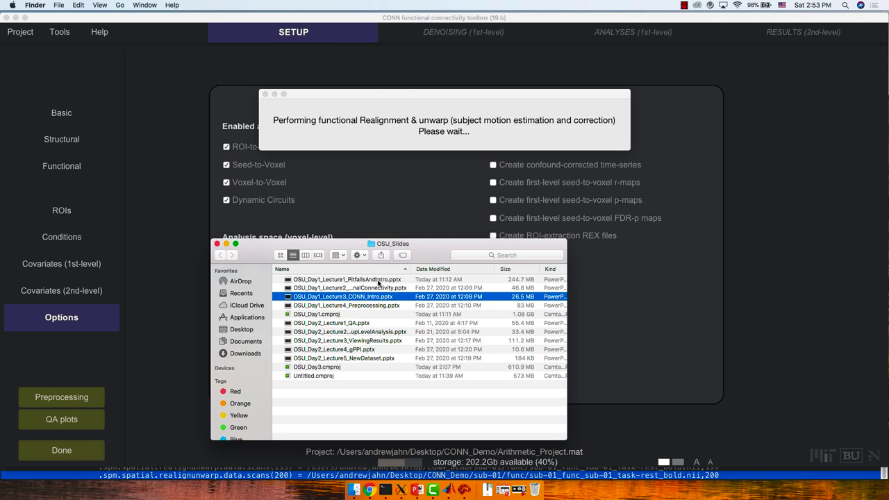
{"action": "left_click", "coordinate": [366, 307]}
{"action": "double_click", "coordinate": [366, 307]}
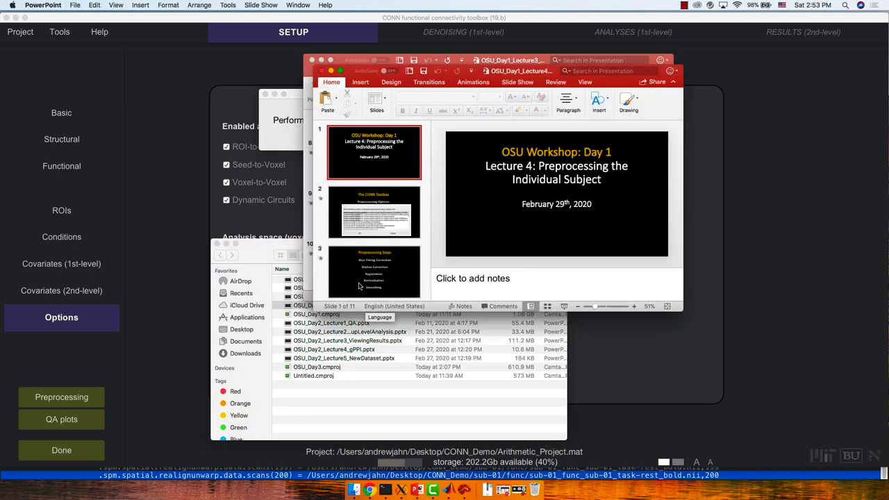
{"action": "left_click", "coordinate": [515, 82]}
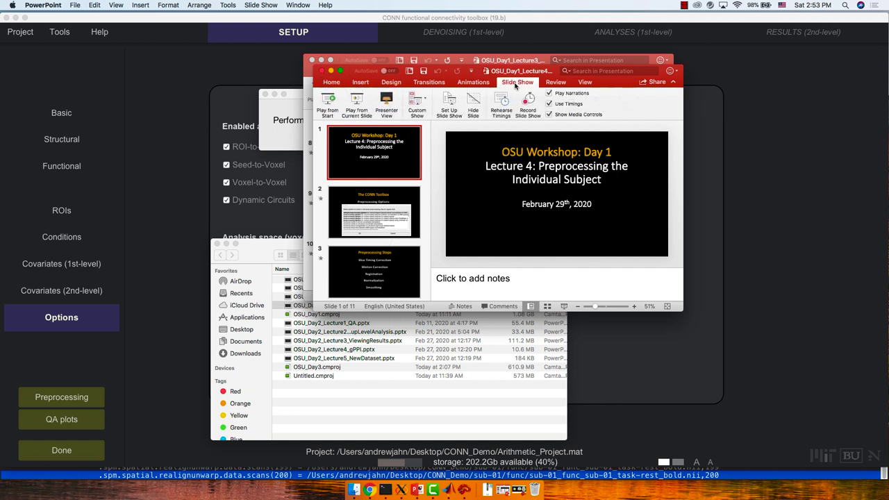
{"action": "left_click", "coordinate": [330, 109]}
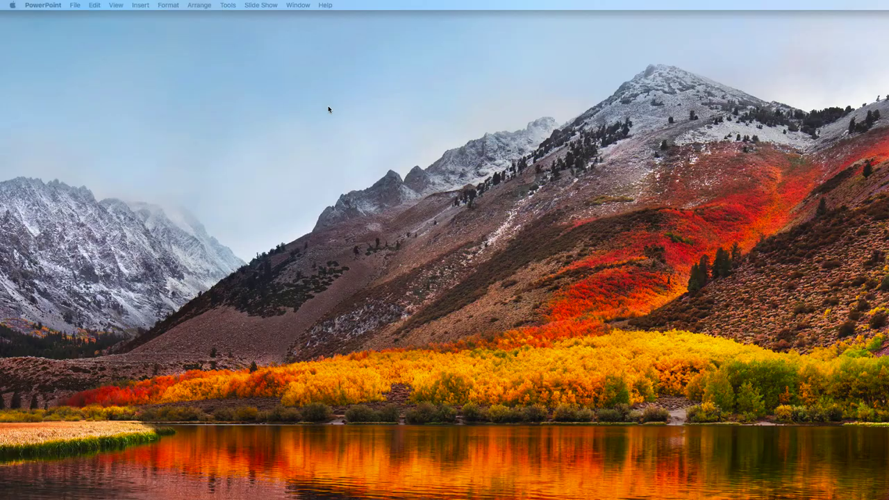
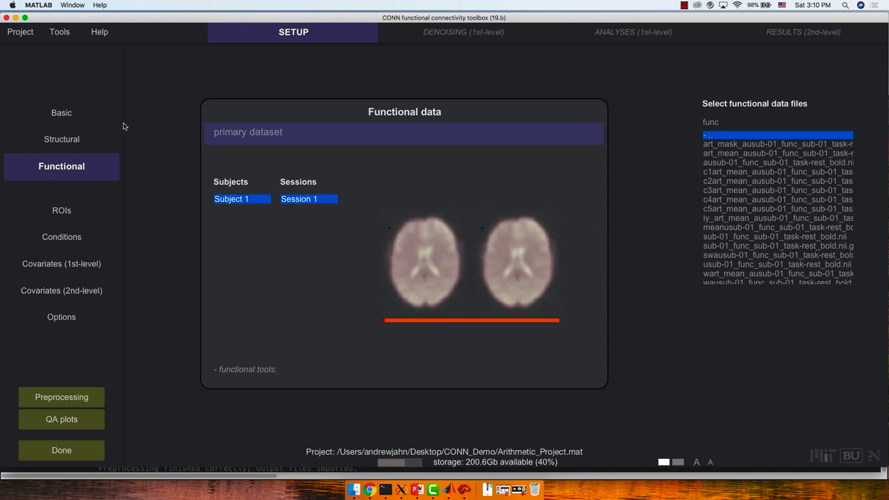
- Review the preprocessed structural data and first-level covariates, and open the project's ROI data
{"action": "left_click", "coordinate": [76, 143]}
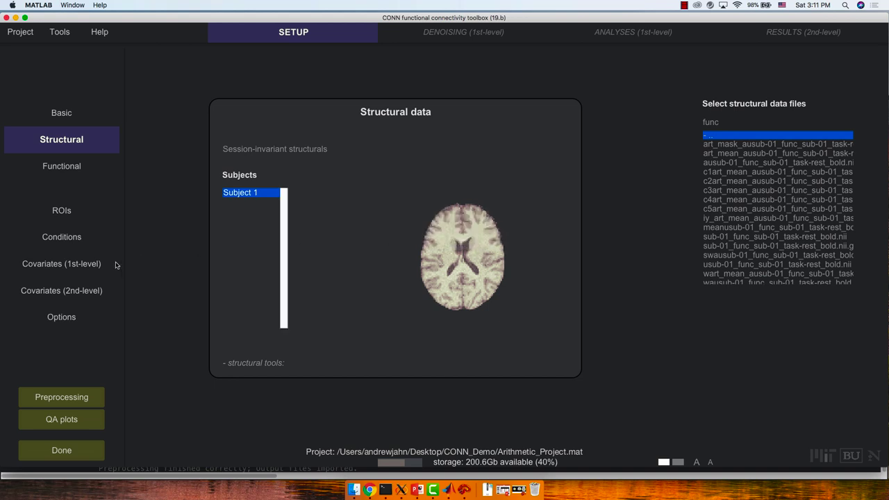
{"action": "left_click", "coordinate": [76, 263]}
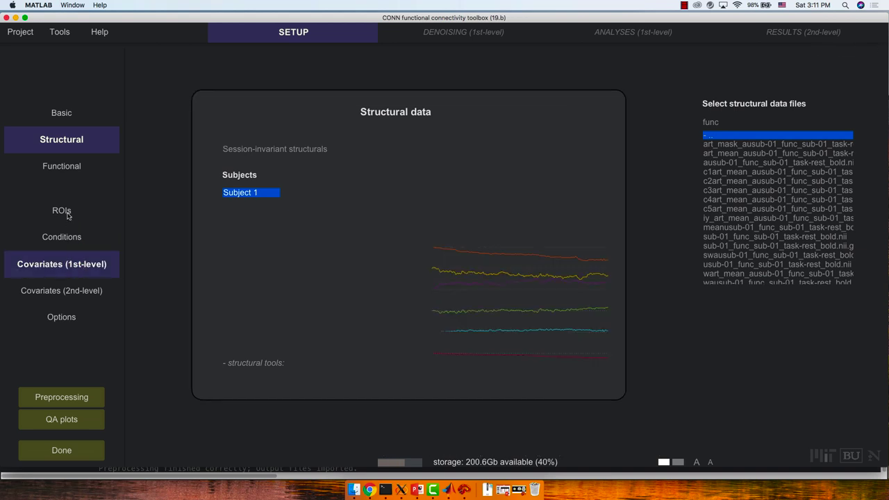
{"action": "left_click", "coordinate": [62, 213]}
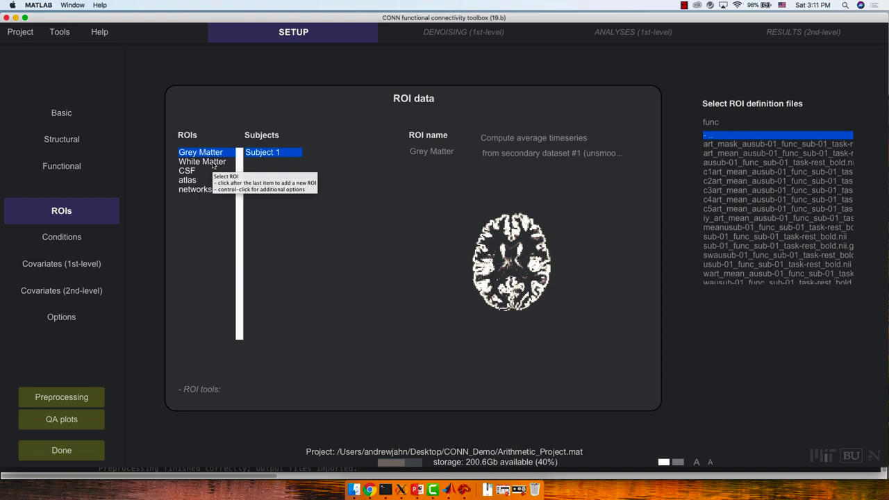
- Compare Subject 1's Grey Matter, White Matter and CSF masks by cycling through these ROIs, ending on Grey Matter
{"action": "left_click", "coordinate": [214, 163]}
{"action": "key", "text": "Down"}
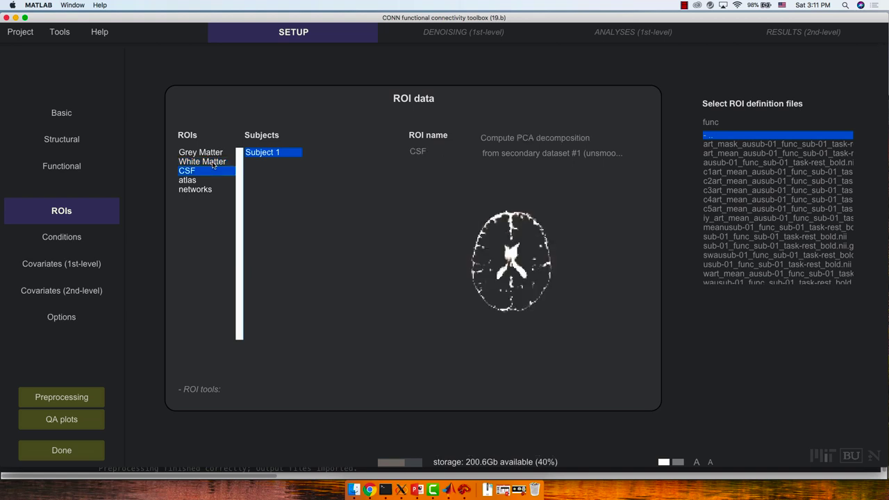
{"action": "left_click", "coordinate": [213, 163]}
{"action": "key", "text": "Up"}
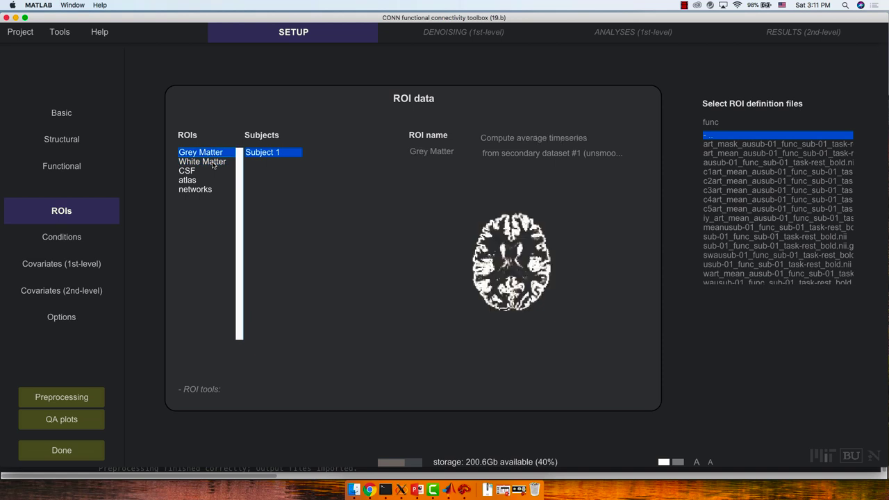
{"action": "key", "text": "Down"}
{"action": "key", "text": "Down"}
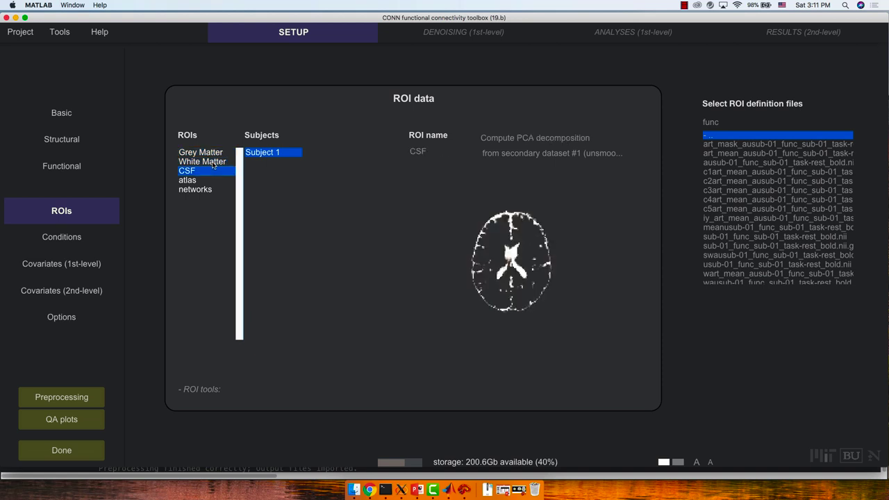
{"action": "key", "text": "Up"}
{"action": "key", "text": "Up"}
{"action": "key", "text": "Down"}
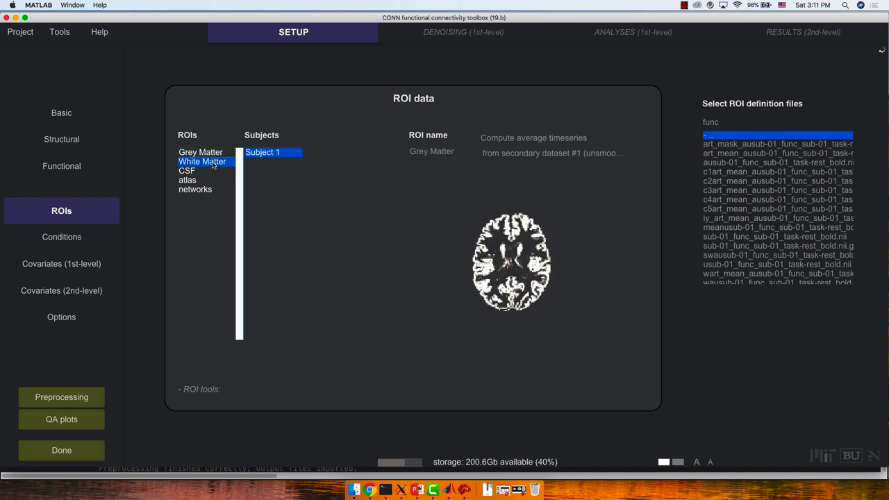
{"action": "key", "text": "Down"}
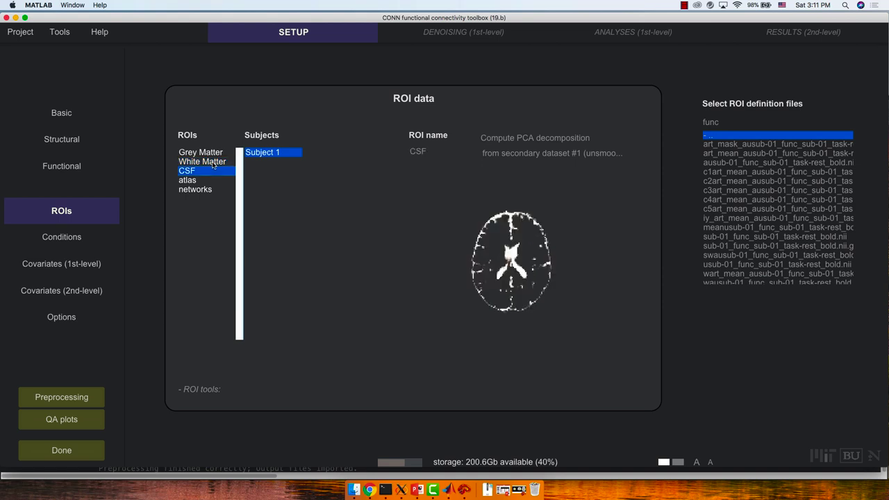
{"action": "key", "text": "Up"}
{"action": "key", "text": "Up"}
{"action": "key", "text": "Down"}
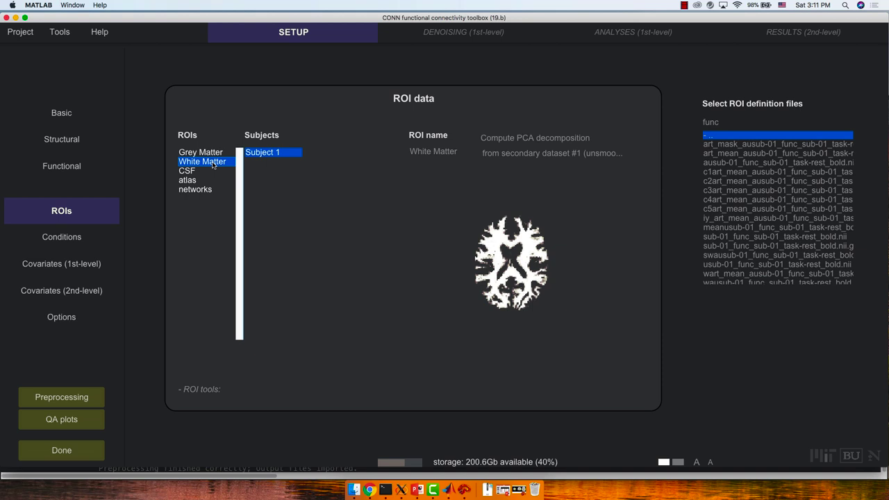
{"action": "key", "text": "Up"}
{"action": "key", "text": "Down"}
{"action": "key", "text": "Down"}
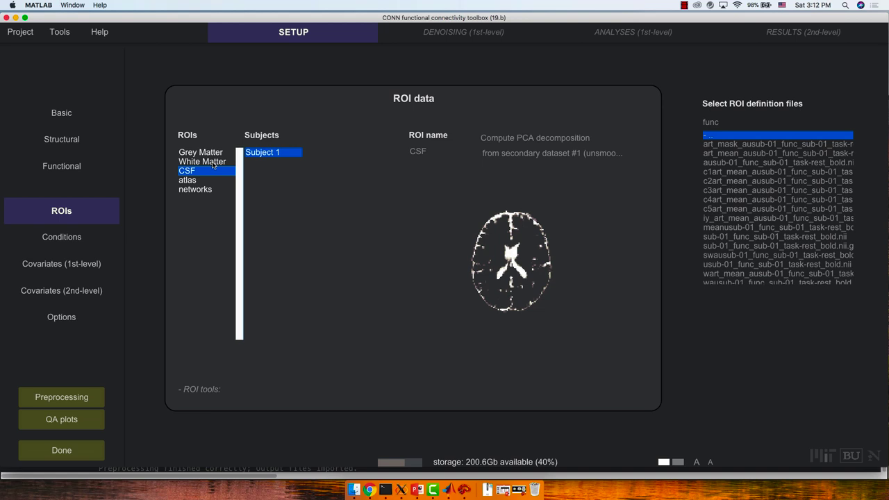
{"action": "left_click", "coordinate": [212, 155]}
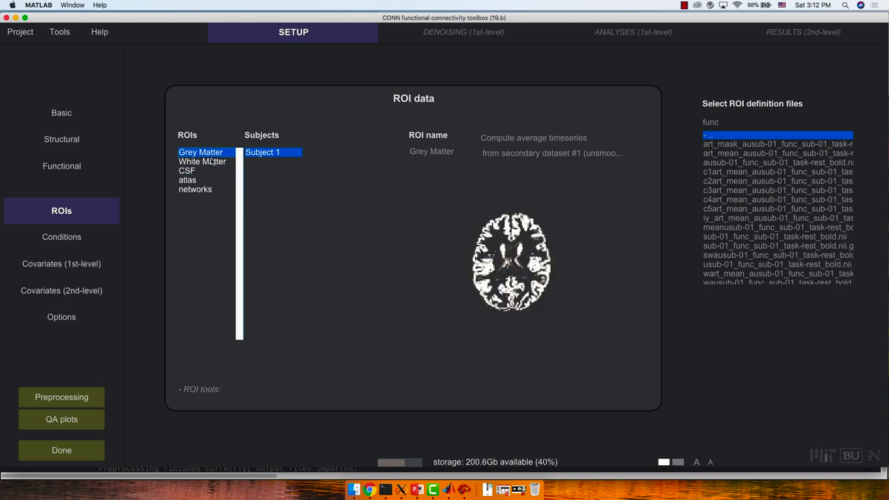
{"action": "left_click", "coordinate": [212, 161]}
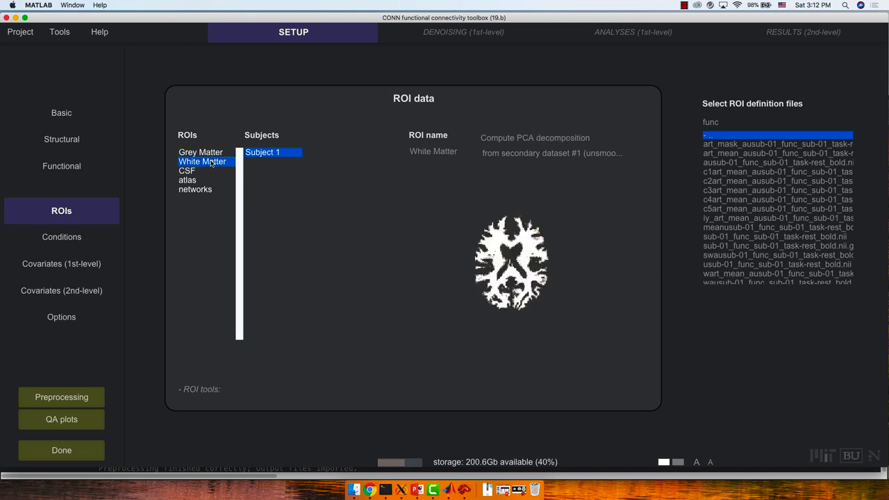
{"action": "left_click", "coordinate": [205, 171]}
{"action": "left_click", "coordinate": [211, 153]}
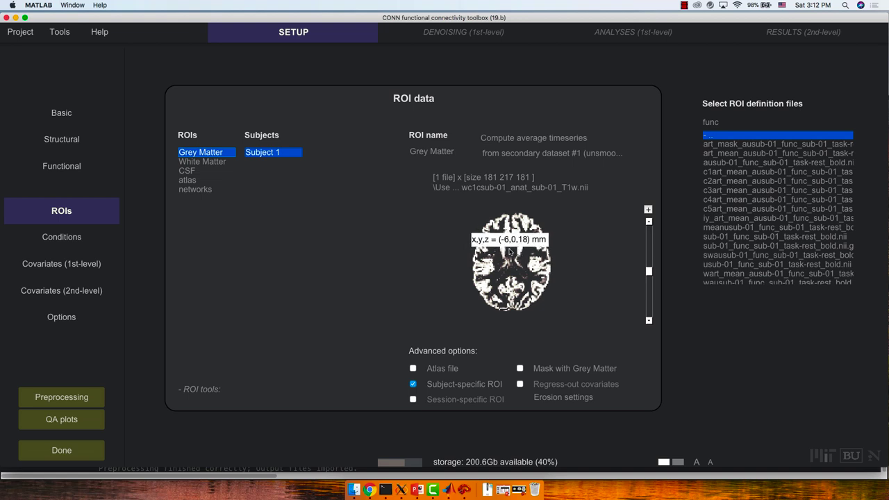
- Step up and down through the axial slices of the Grey Matter mask to examine the segmentation
{"action": "left_click", "coordinate": [649, 222]}
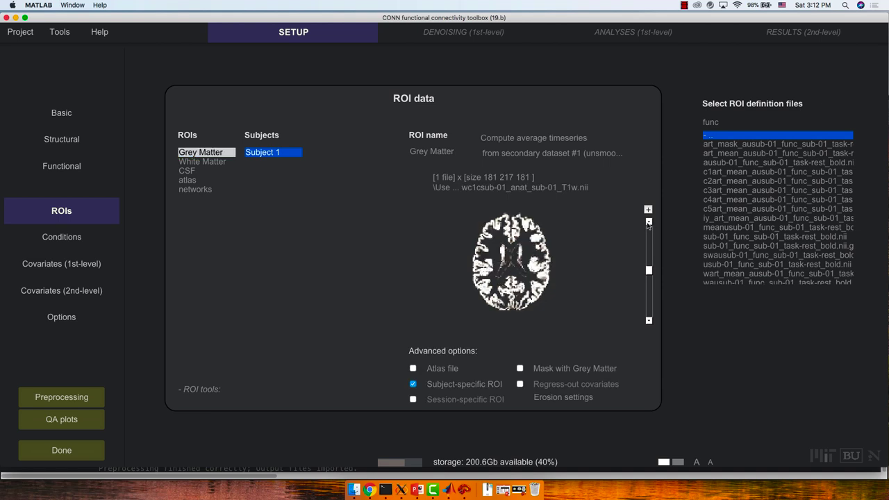
{"action": "left_click", "coordinate": [649, 321]}
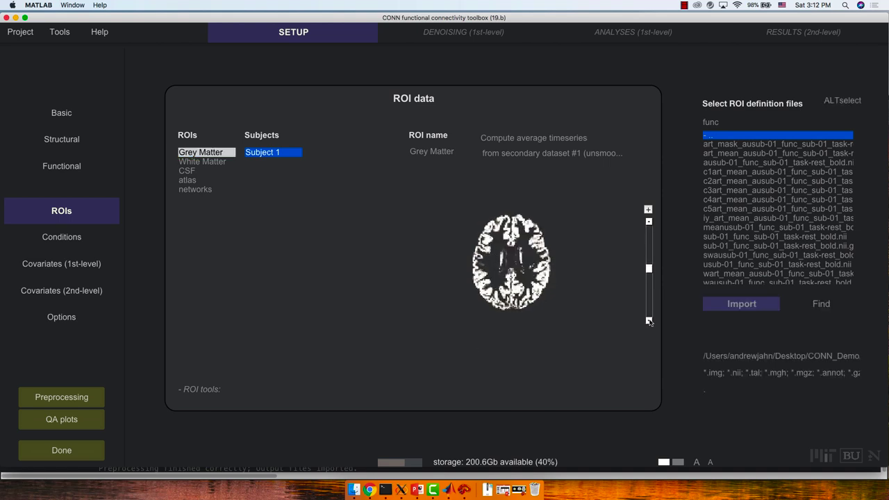
{"action": "left_click", "coordinate": [649, 321]}
{"action": "left_click", "coordinate": [649, 320]}
{"action": "left_click", "coordinate": [649, 320]}
{"action": "left_click", "coordinate": [649, 320]}
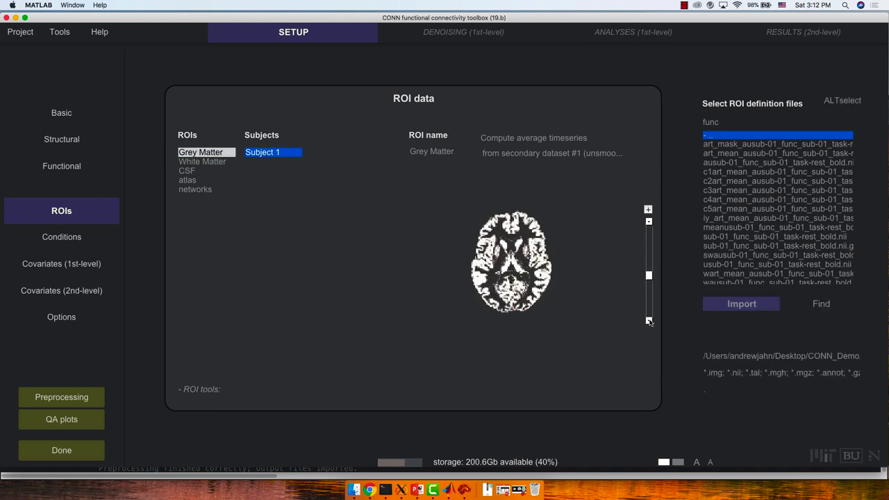
{"action": "left_click", "coordinate": [649, 321]}
{"action": "left_click", "coordinate": [649, 320]}
{"action": "left_click", "coordinate": [649, 320]}
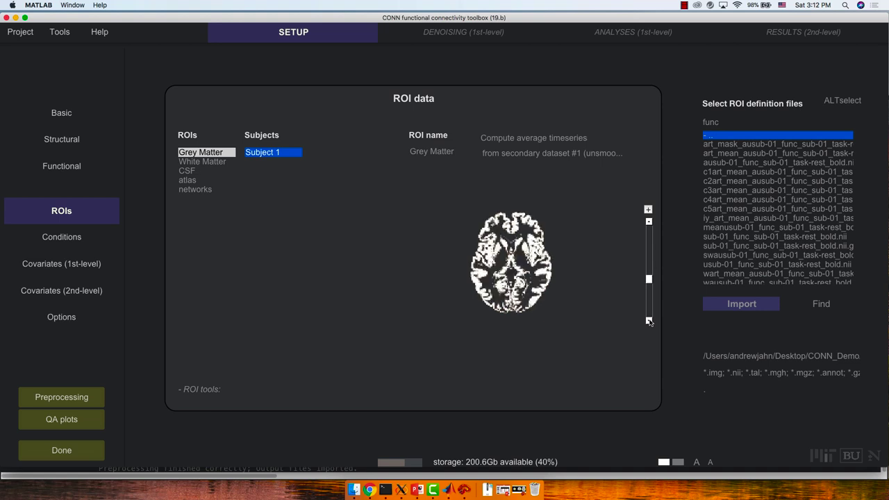
{"action": "left_click", "coordinate": [649, 321]}
{"action": "left_click", "coordinate": [649, 321]}
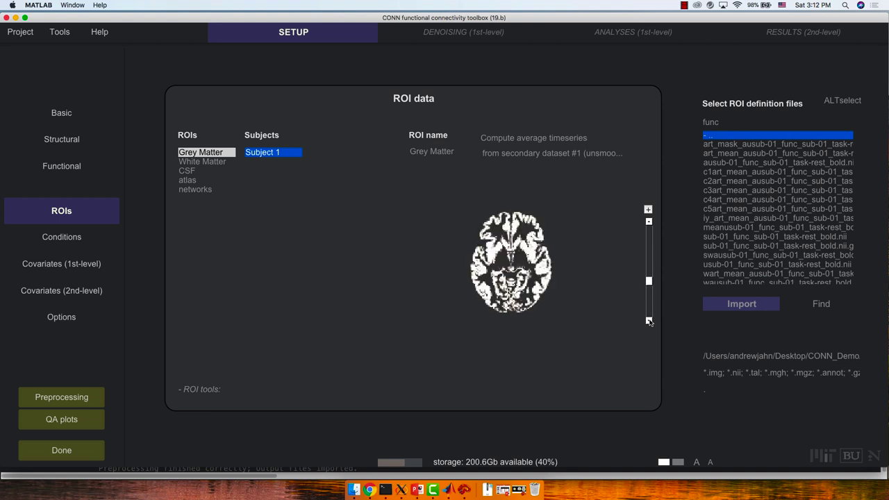
{"action": "left_click", "coordinate": [649, 235]}
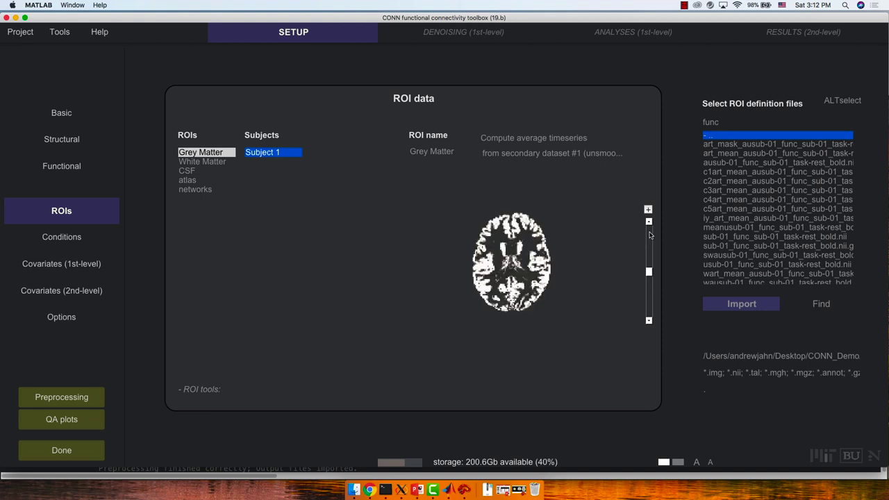
{"action": "left_click", "coordinate": [650, 235]}
{"action": "left_click", "coordinate": [650, 278]}
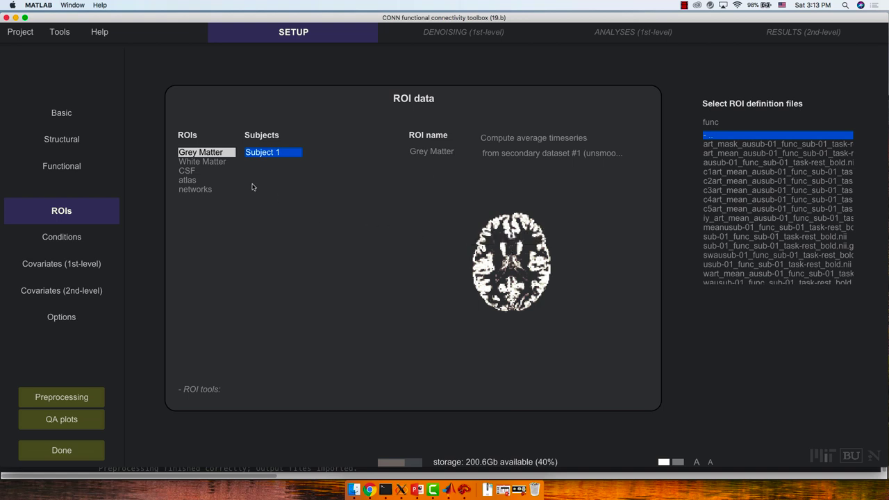
- Open the atlas ROI in the slice viewer and browse its axial slices upward and back down to z = 28
{"action": "left_click", "coordinate": [207, 183]}
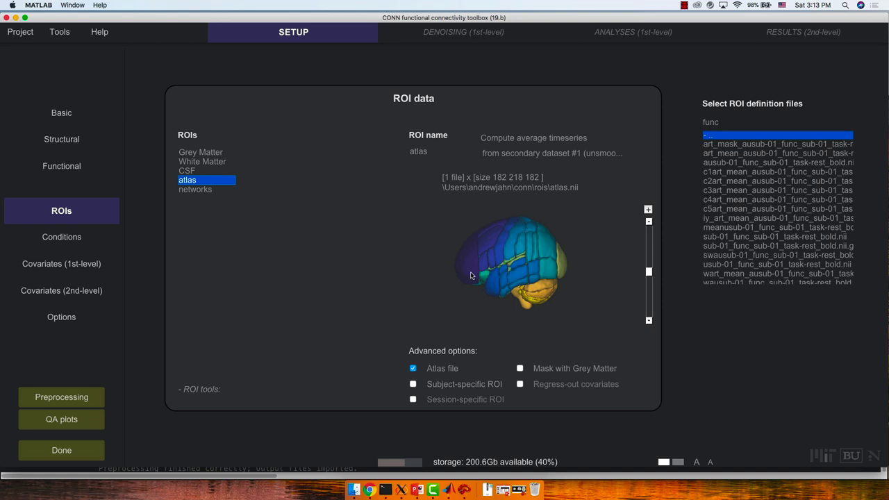
{"action": "left_click", "coordinate": [509, 251]}
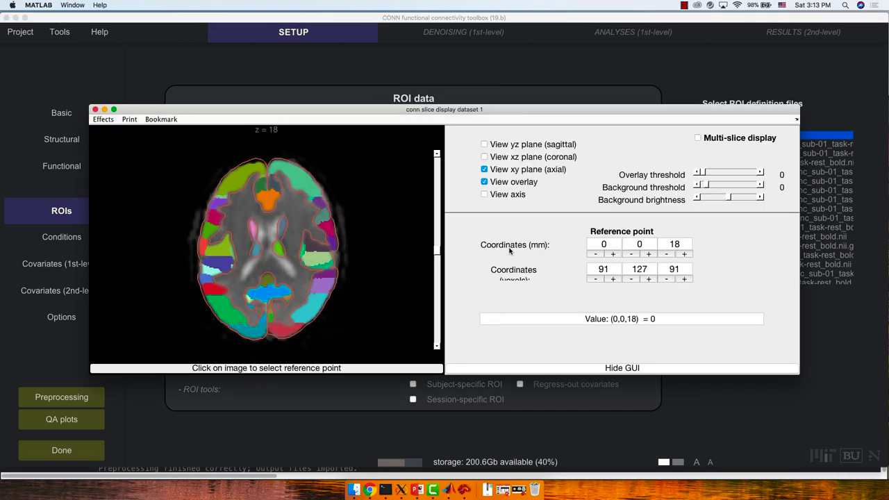
{"action": "left_click", "coordinate": [437, 155]}
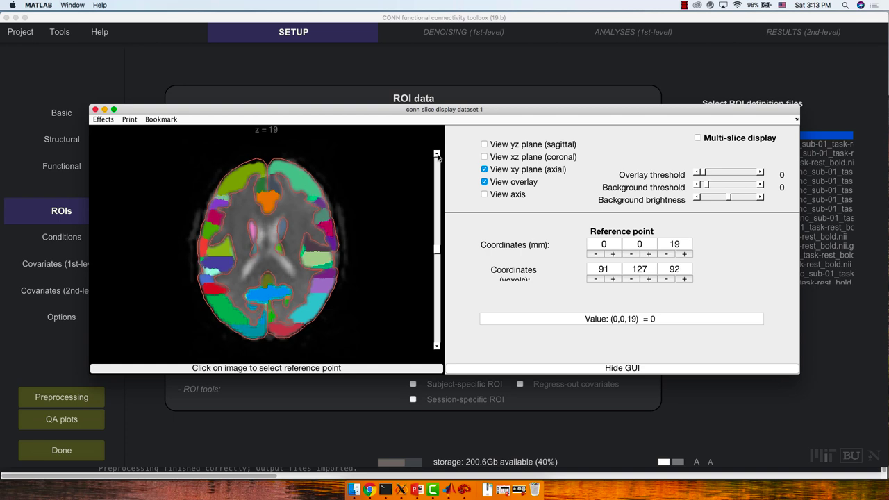
{"action": "left_click", "coordinate": [437, 155]}
{"action": "left_click", "coordinate": [437, 154]}
{"action": "left_click", "coordinate": [438, 156]}
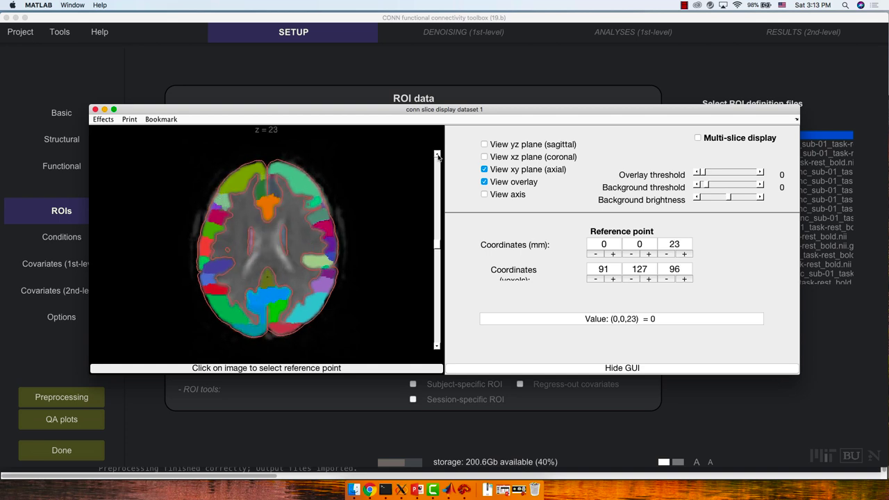
{"action": "left_click", "coordinate": [438, 155]}
{"action": "left_click", "coordinate": [438, 155]}
{"action": "left_click", "coordinate": [437, 156]}
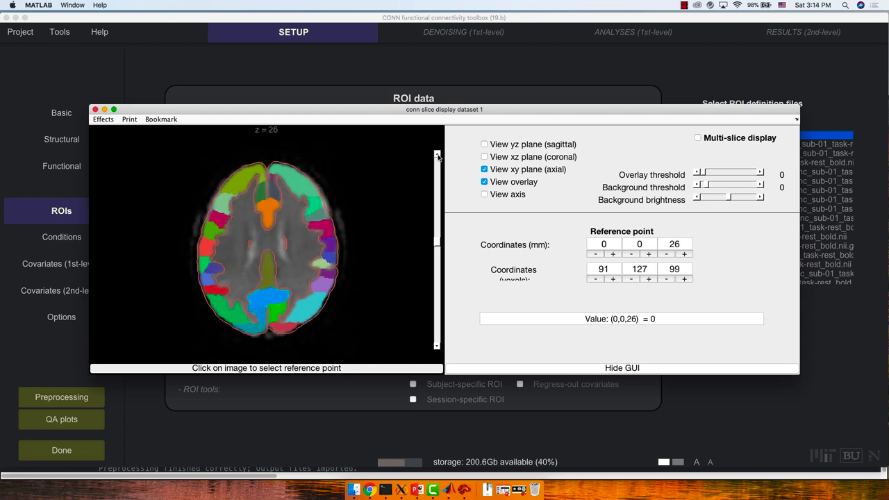
{"action": "left_click", "coordinate": [437, 155]}
{"action": "left_click", "coordinate": [438, 156]}
{"action": "left_click", "coordinate": [437, 156]}
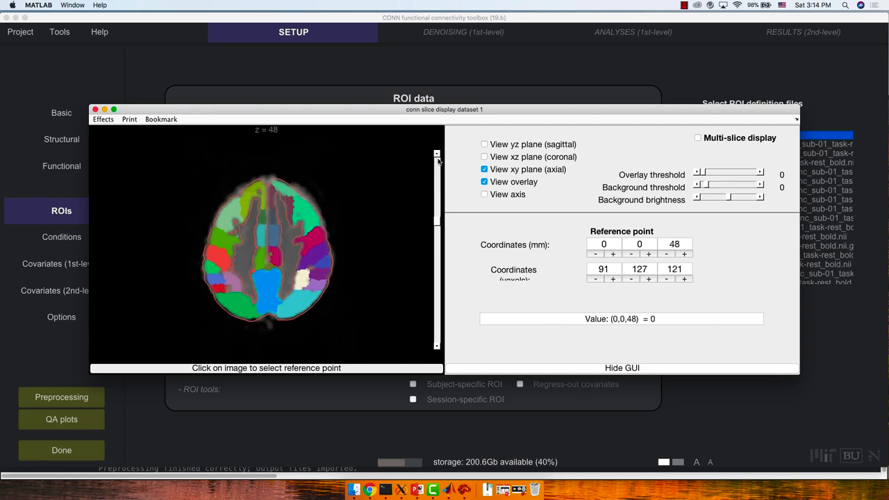
{"action": "left_click", "coordinate": [438, 161]}
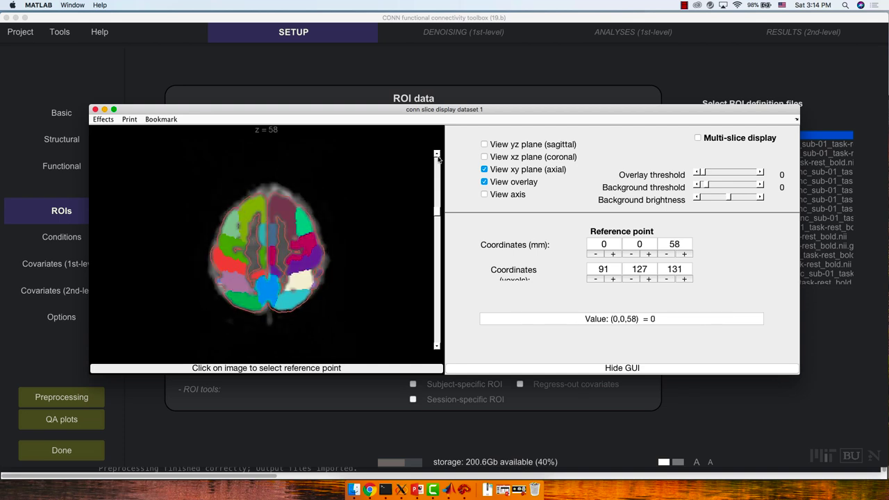
{"action": "left_click", "coordinate": [438, 261]}
{"action": "left_click", "coordinate": [438, 262]}
{"action": "left_click", "coordinate": [437, 261]}
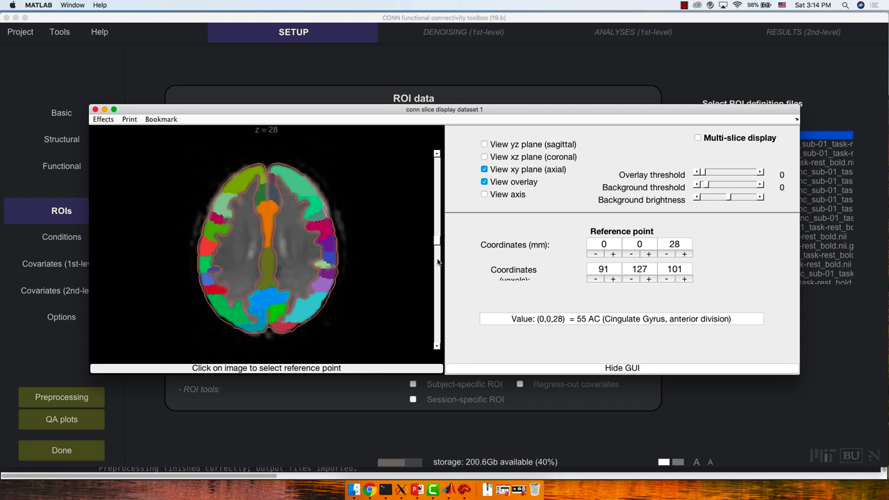
- Look up the atlas labels of the anterior midline, posterior midline, left frontal and right frontal regions at z = 28, and close the viewer
{"action": "left_click", "coordinate": [267, 216]}
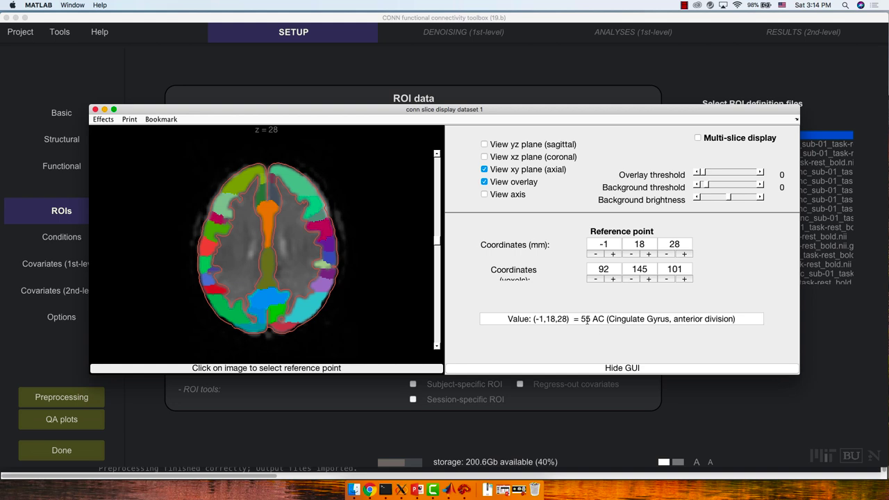
{"action": "double_click", "coordinate": [588, 319]}
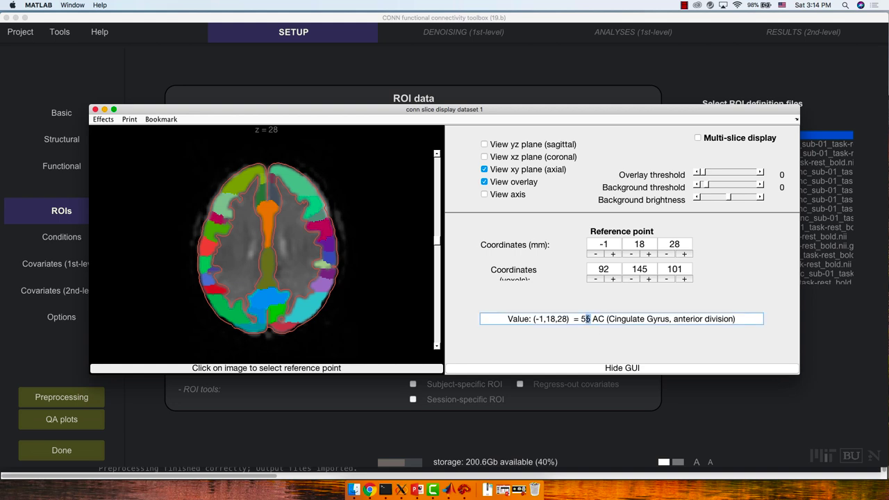
{"action": "left_click", "coordinate": [596, 319]}
{"action": "left_click", "coordinate": [267, 264]}
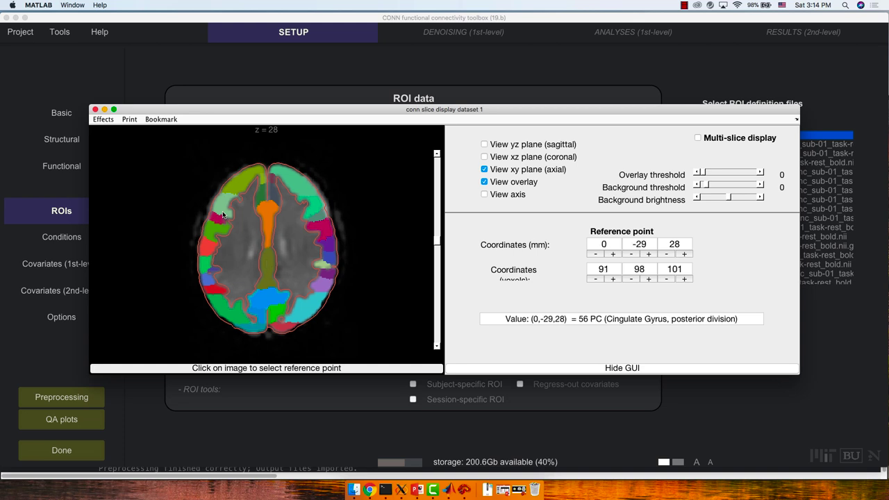
{"action": "left_click", "coordinate": [223, 212]}
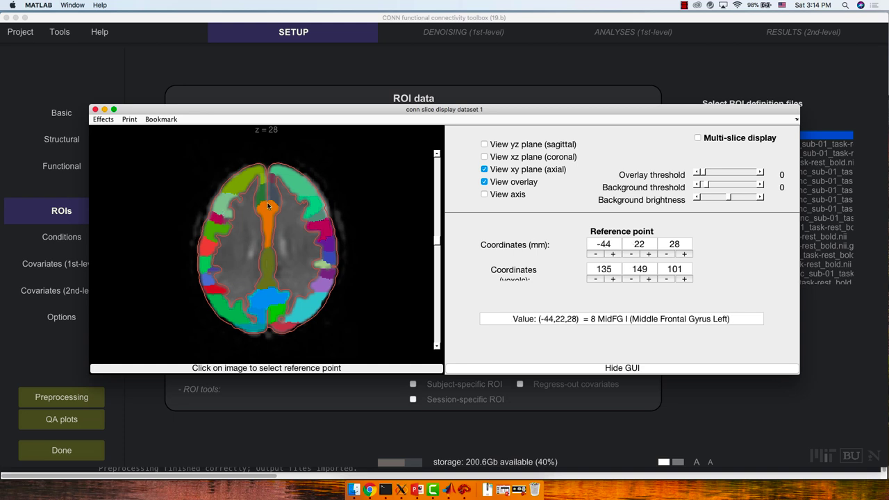
{"action": "left_click", "coordinate": [299, 197]}
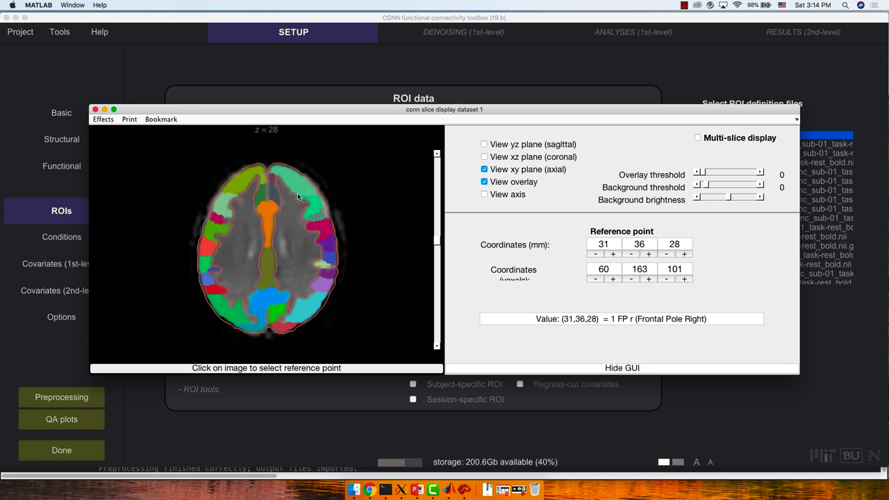
{"action": "left_click", "coordinate": [96, 110]}
- Open the networks ROI in the slice viewer and step up and down through its axial slices to examine the network regions
{"action": "left_click", "coordinate": [204, 190]}
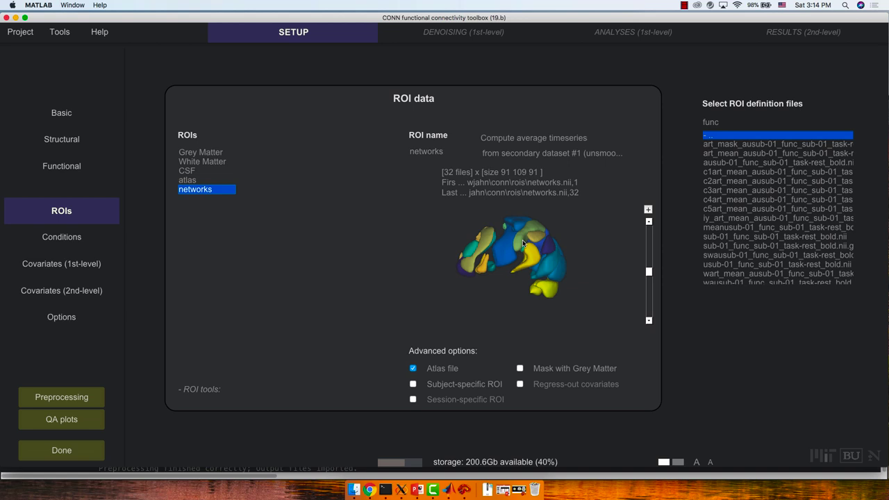
{"action": "left_click", "coordinate": [522, 240]}
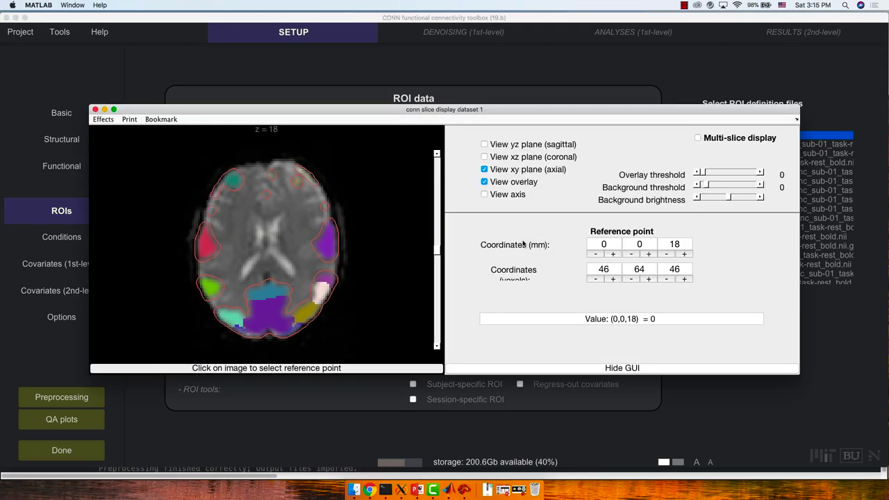
{"action": "left_click", "coordinate": [437, 154]}
{"action": "left_click", "coordinate": [437, 153]}
{"action": "left_click", "coordinate": [437, 153]}
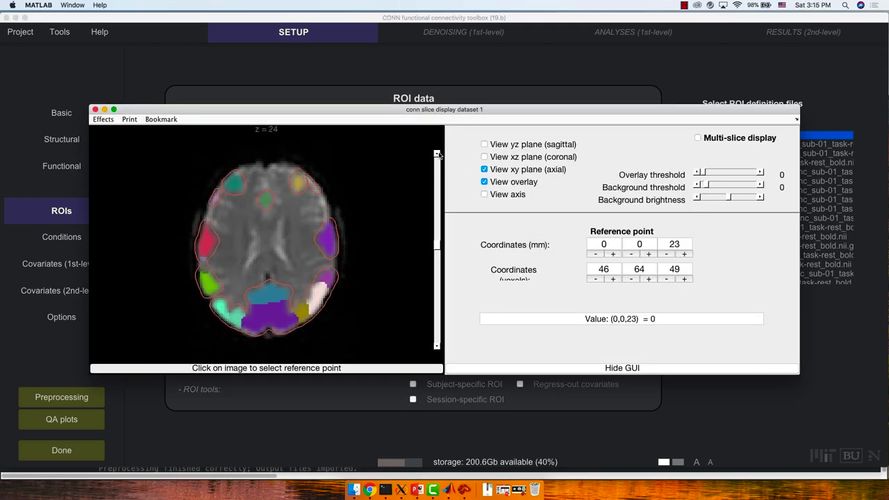
{"action": "left_click", "coordinate": [437, 153]}
{"action": "left_click", "coordinate": [437, 153]}
{"action": "left_click", "coordinate": [438, 154]}
{"action": "left_click", "coordinate": [437, 153]}
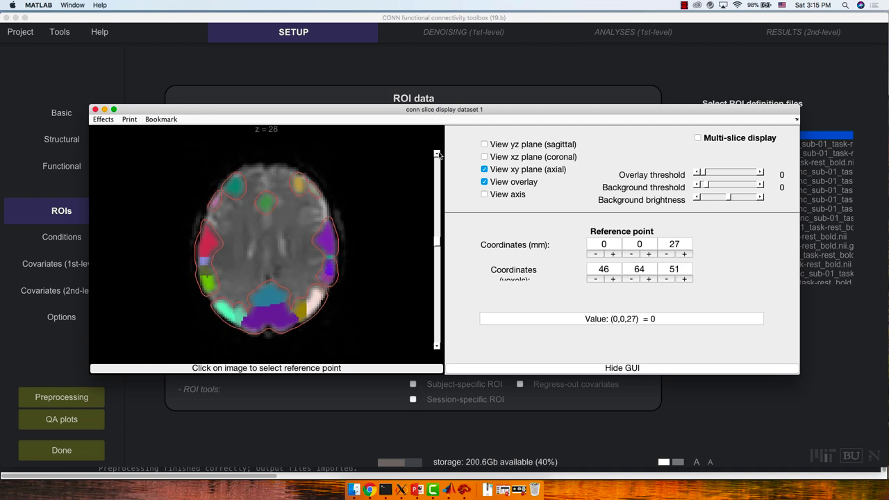
{"action": "left_click", "coordinate": [437, 154]}
{"action": "left_click", "coordinate": [437, 153]}
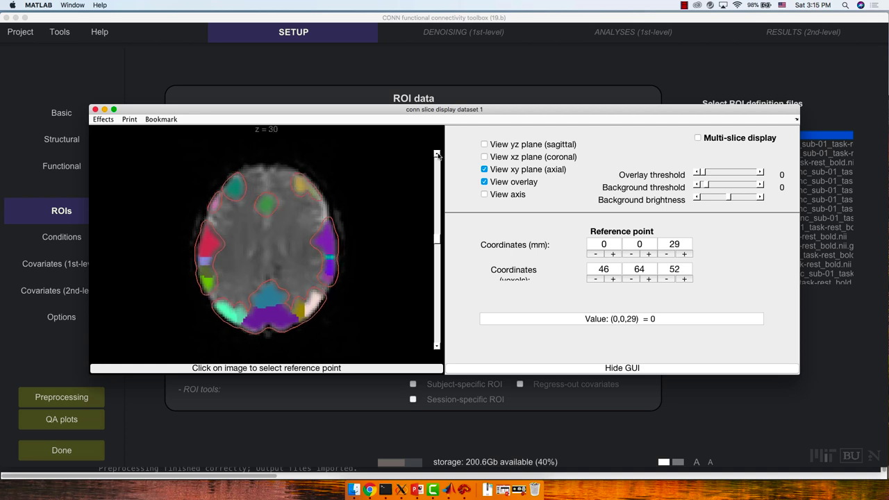
{"action": "left_click", "coordinate": [438, 346]}
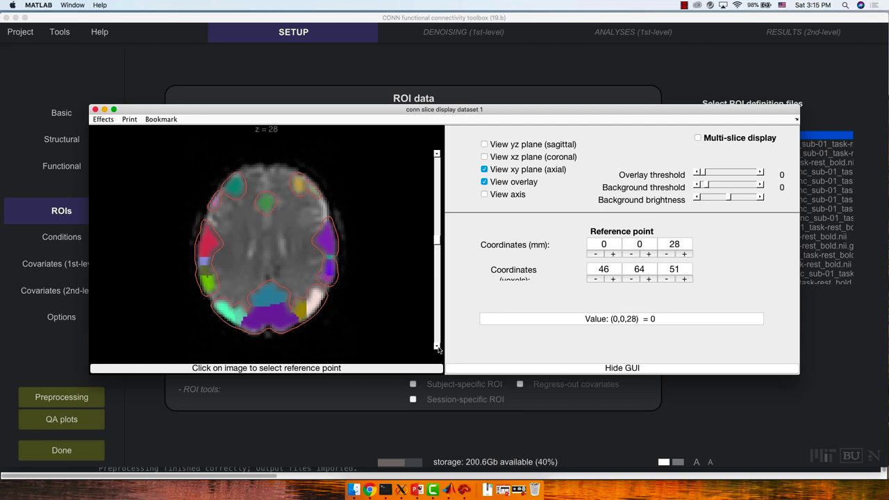
{"action": "left_click", "coordinate": [437, 345]}
{"action": "left_click", "coordinate": [437, 345]}
{"action": "left_click", "coordinate": [437, 345]}
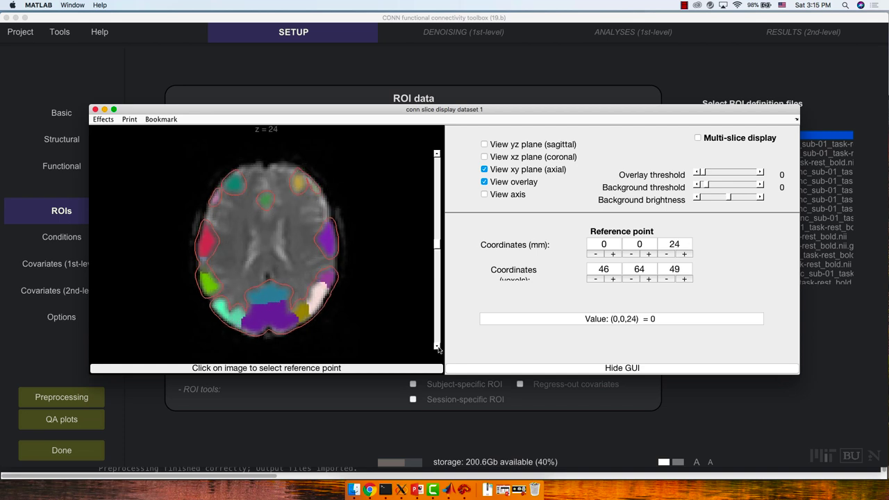
{"action": "left_click", "coordinate": [437, 346]}
{"action": "left_click", "coordinate": [437, 345]}
{"action": "left_click", "coordinate": [437, 339]}
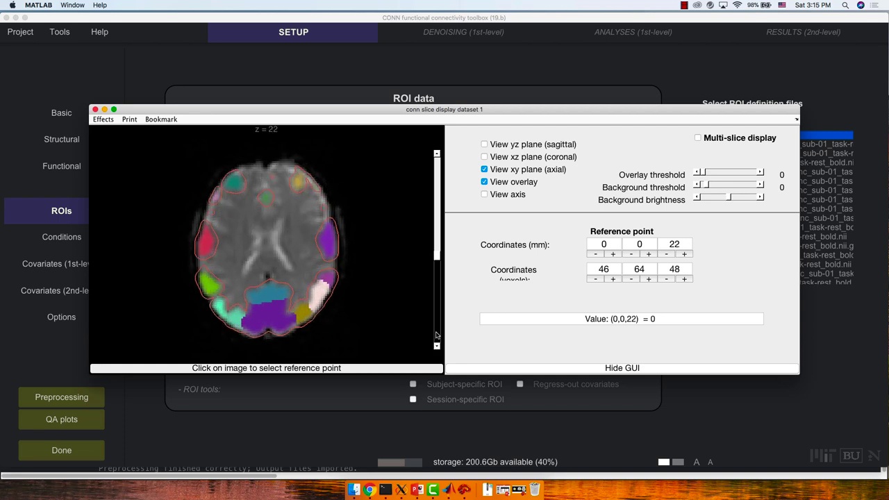
- Look up the network labels of the posterior midline region and, at z = 2, the medial frontal and medial occipital regions, and close the viewer
{"action": "left_click", "coordinate": [277, 291]}
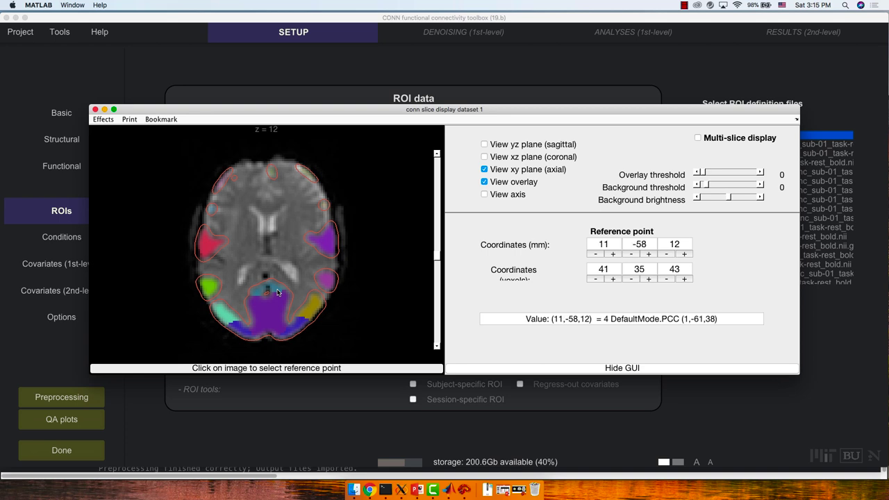
{"action": "left_click", "coordinate": [439, 308]}
{"action": "left_click", "coordinate": [267, 173]}
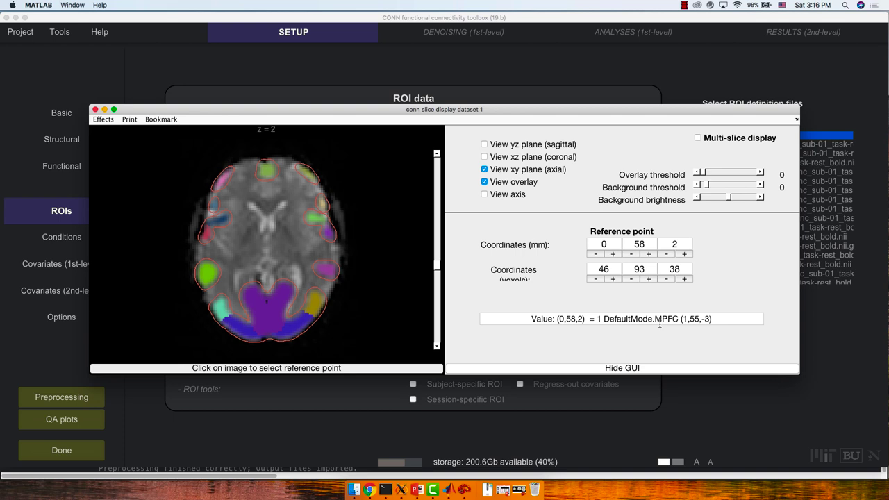
{"action": "left_click", "coordinate": [277, 319]}
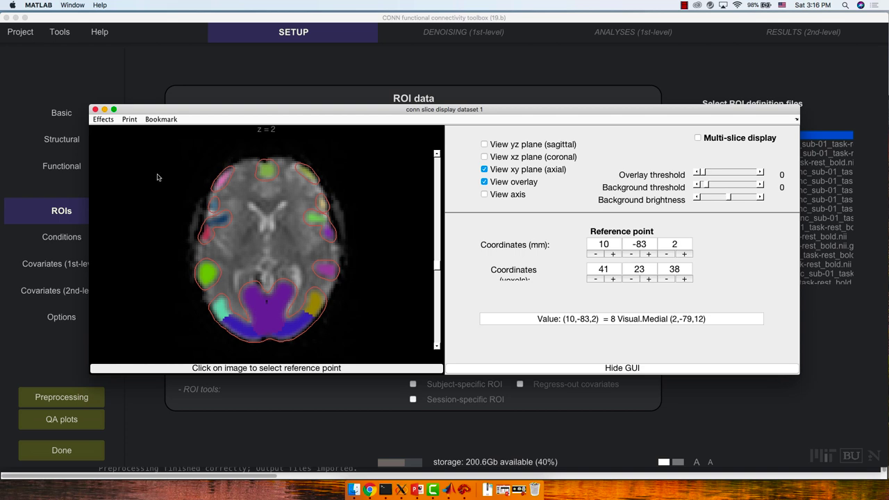
{"action": "left_click", "coordinate": [95, 110]}
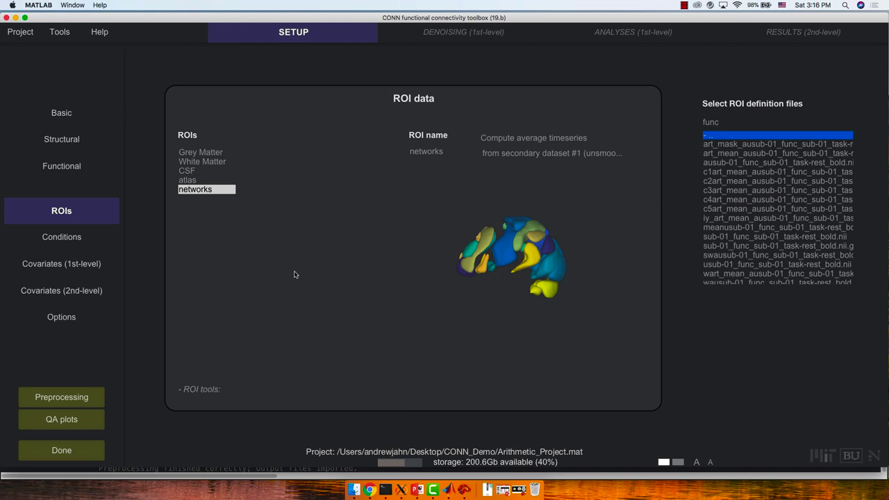
{"action": "mouse_move", "coordinate": [257, 177]}
{"action": "left_click", "coordinate": [205, 393]}
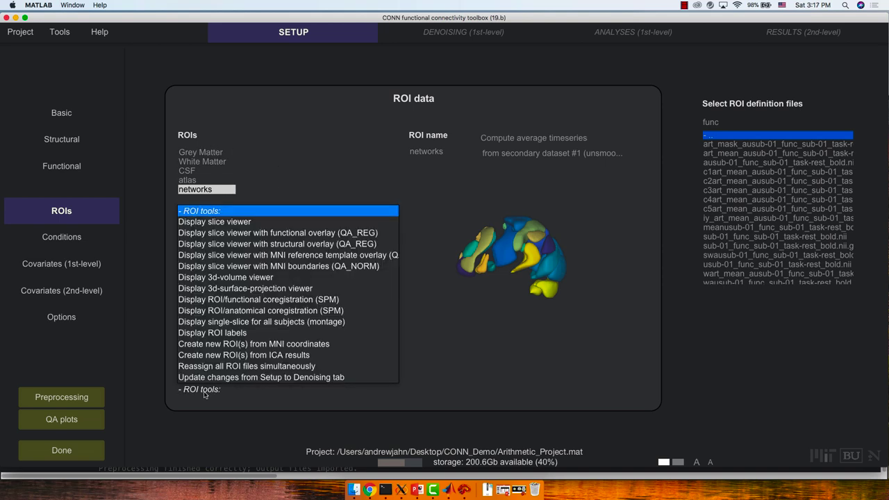
{"action": "left_click", "coordinate": [237, 406]}
{"action": "mouse_move", "coordinate": [207, 245]}
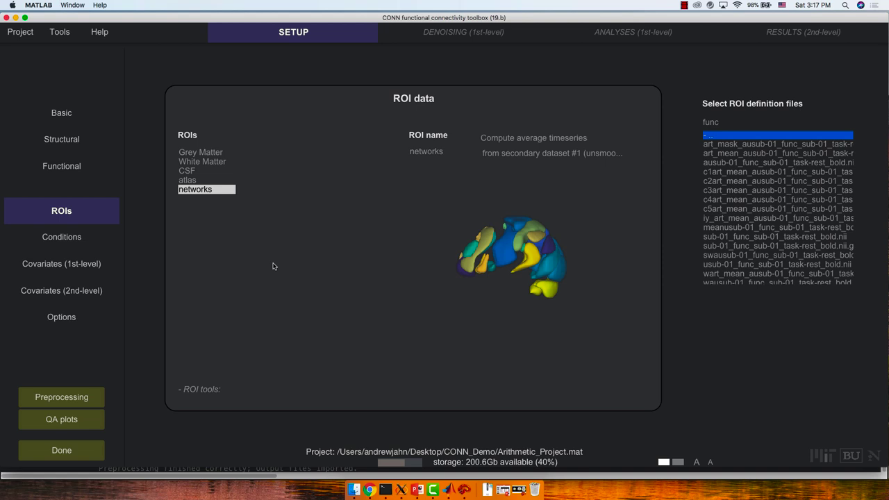
{"action": "left_click", "coordinate": [201, 390]}
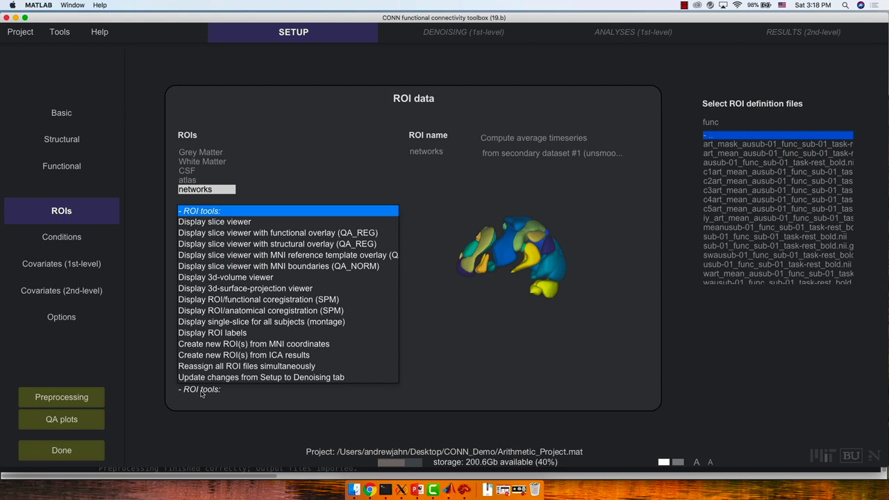
{"action": "left_click", "coordinate": [291, 197]}
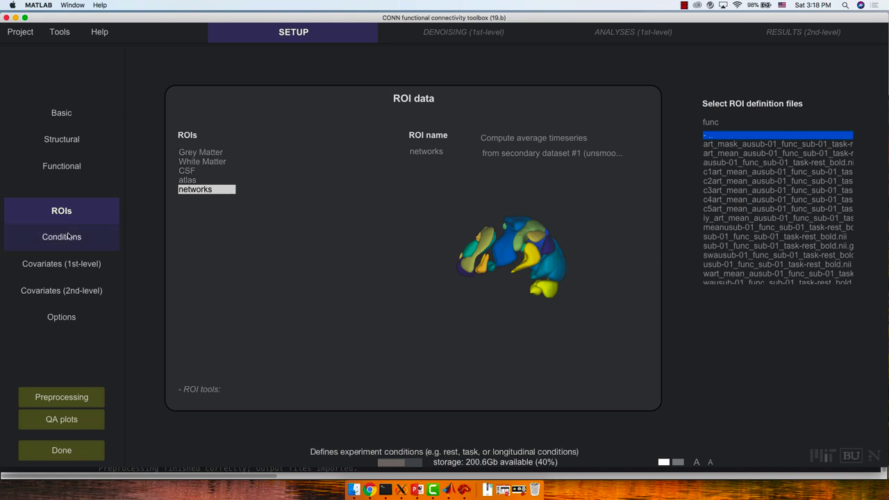
- Review the rest condition's study design and Subject 1's realignment and scrubbing first-level covariates
{"action": "left_click", "coordinate": [68, 237]}
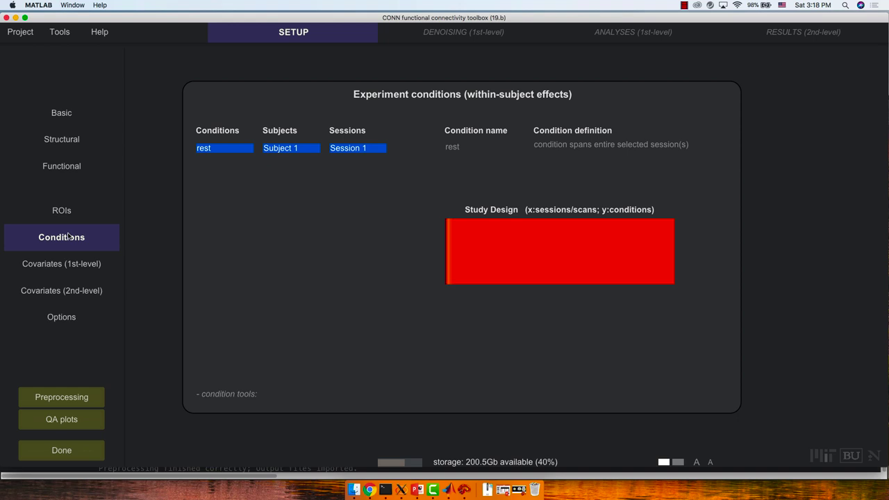
{"action": "mouse_move", "coordinate": [490, 255]}
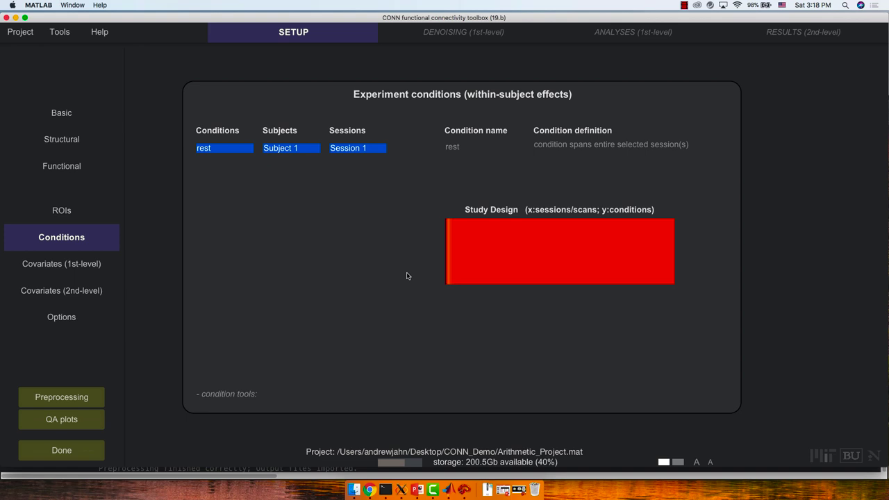
{"action": "left_click", "coordinate": [61, 277]}
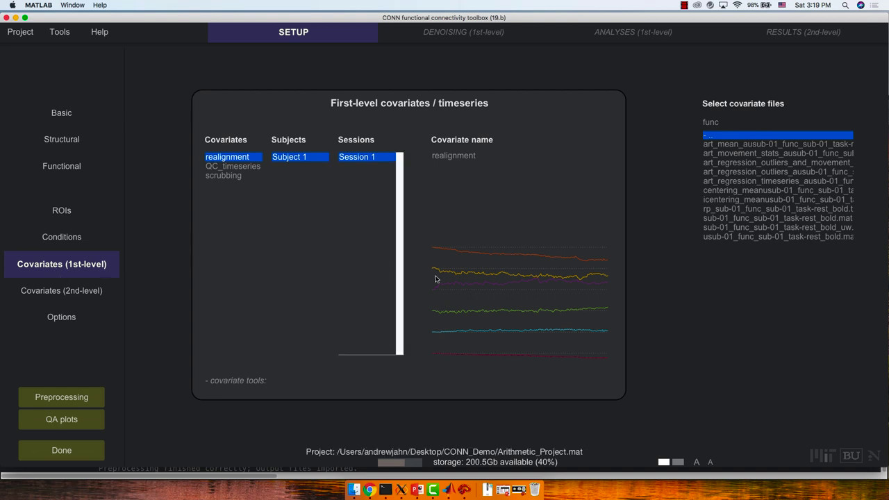
{"action": "mouse_move", "coordinate": [464, 278]}
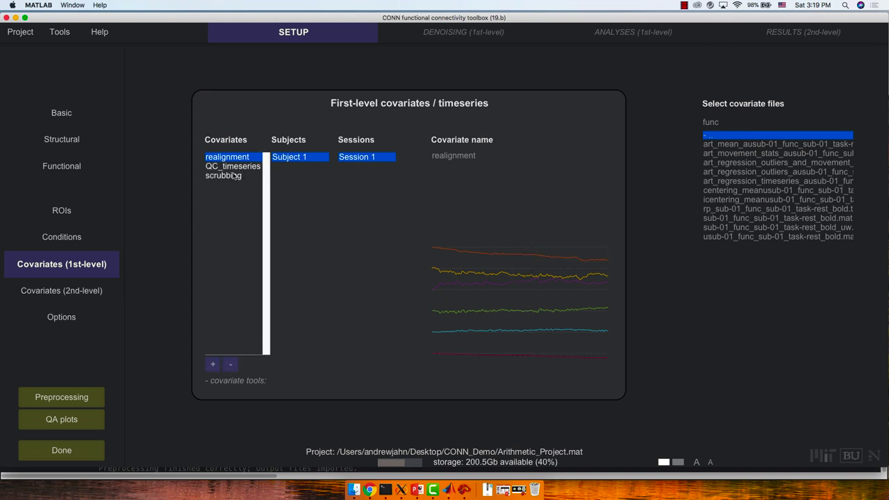
{"action": "left_click", "coordinate": [233, 177]}
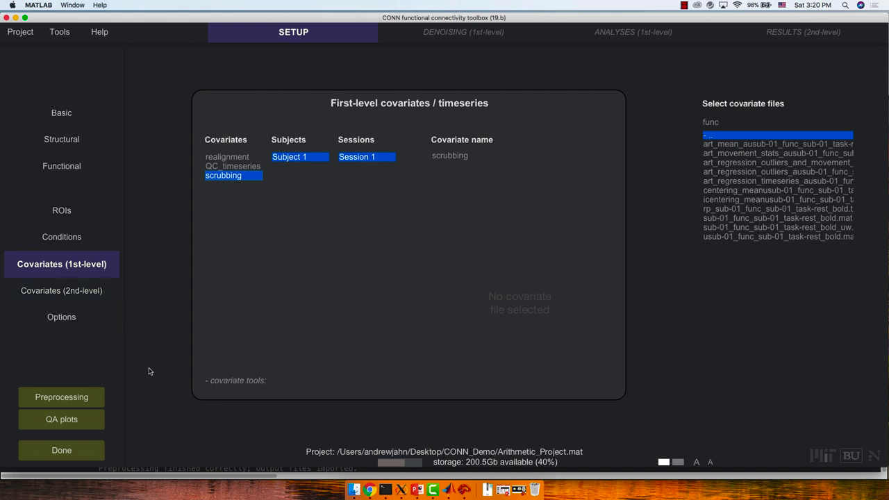
{"action": "mouse_move", "coordinate": [243, 283]}
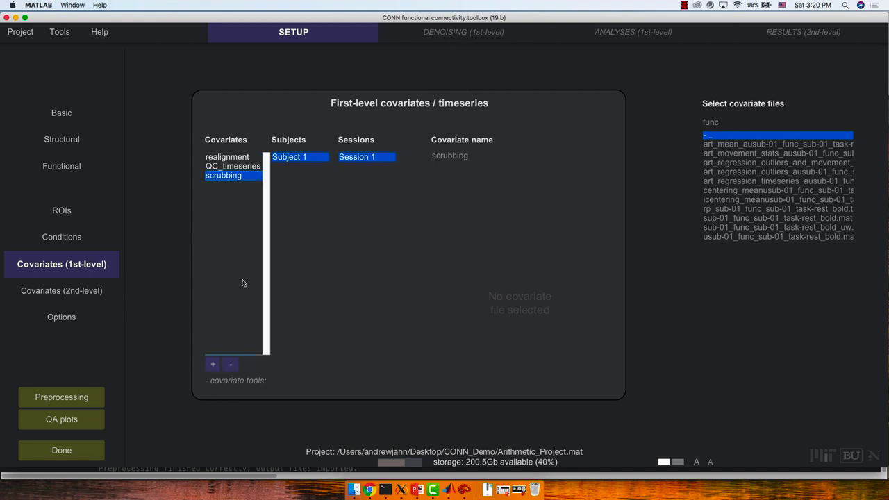
- Finish the setup stage and run the Setup pipeline locally for all subjects, leaving out Voxel-to-Voxel
{"action": "left_click", "coordinate": [74, 450]}
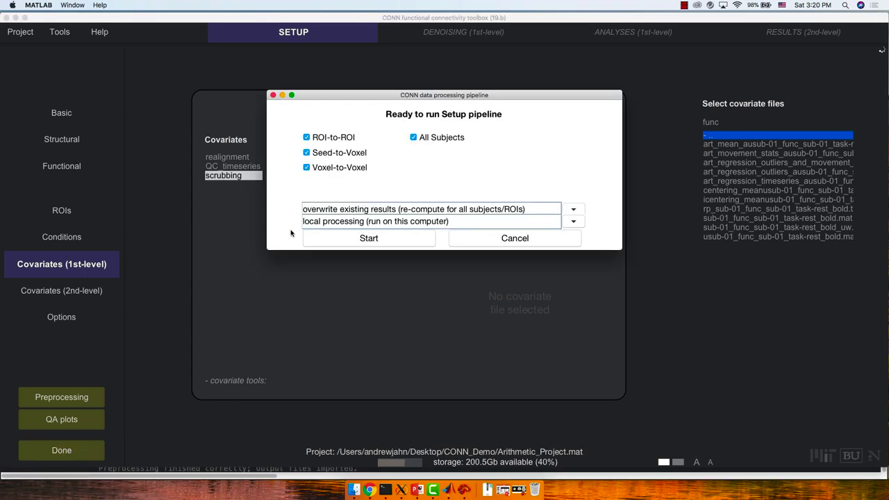
{"action": "left_click", "coordinate": [306, 168]}
{"action": "left_click", "coordinate": [355, 243]}
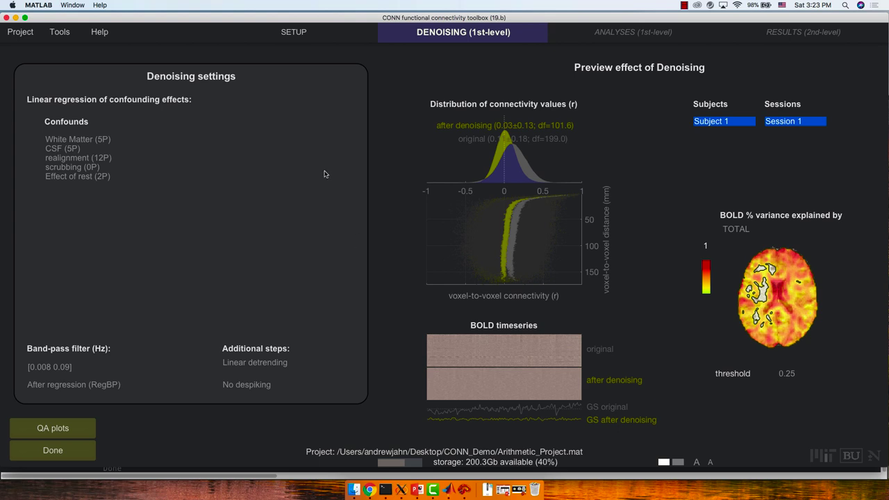
- Compare the timeseries and BOLD variance maps of the White Matter and CSF confounds, including another axial slice of the CSF map
{"action": "mouse_move", "coordinate": [324, 173]}
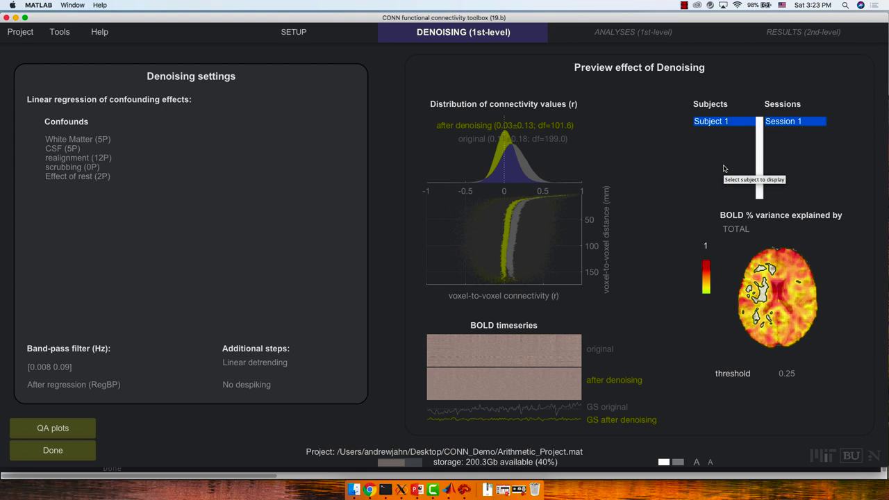
{"action": "left_click", "coordinate": [81, 141]}
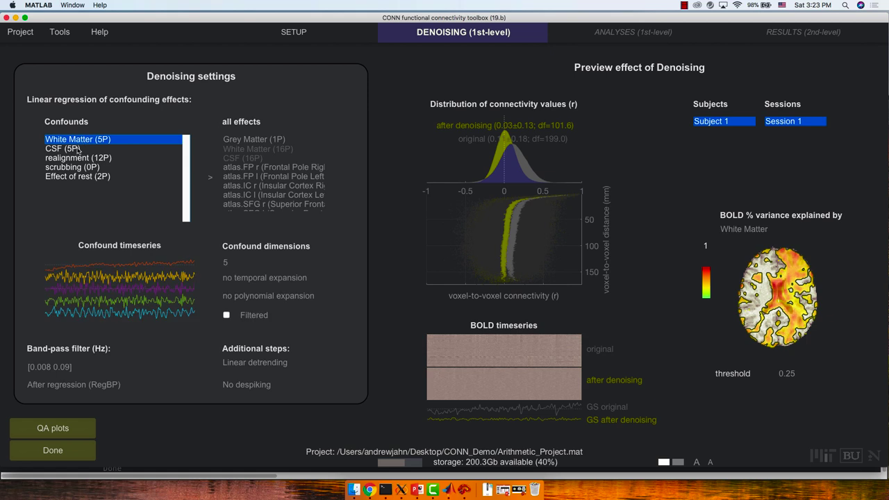
{"action": "left_click", "coordinate": [77, 149]}
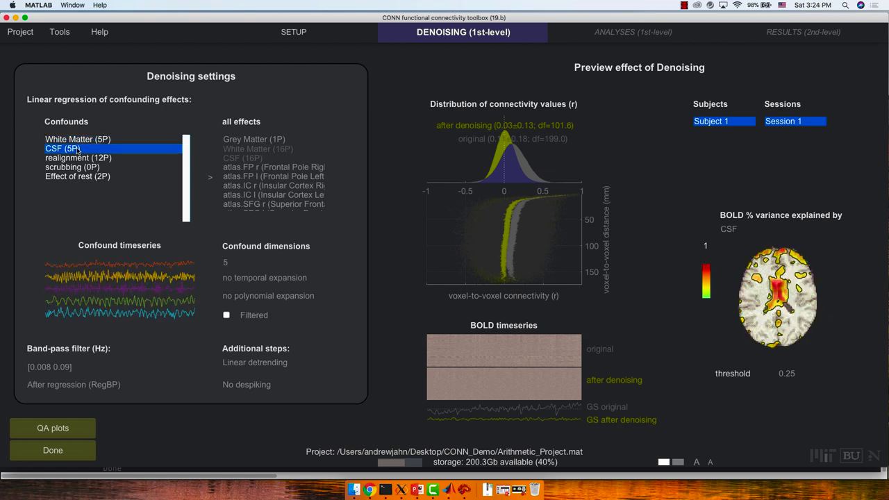
{"action": "left_click", "coordinate": [69, 141]}
{"action": "left_click", "coordinate": [69, 147]}
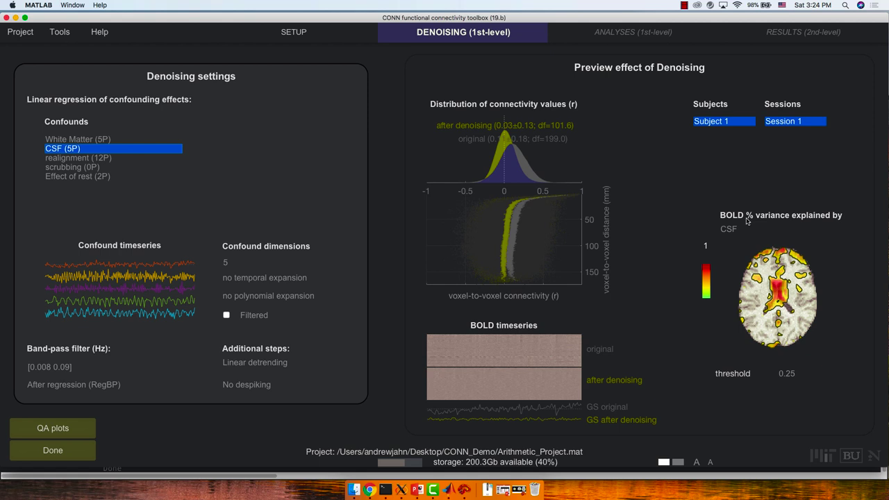
{"action": "mouse_move", "coordinate": [747, 306]}
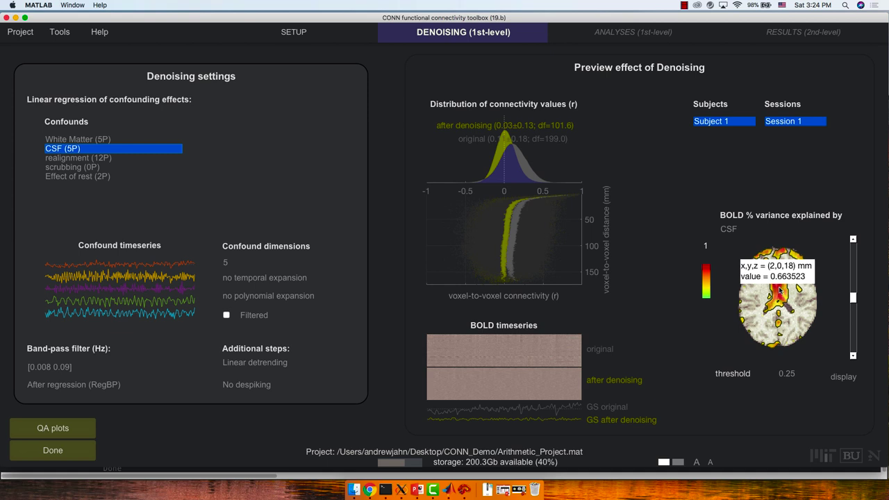
{"action": "left_click", "coordinate": [853, 357]}
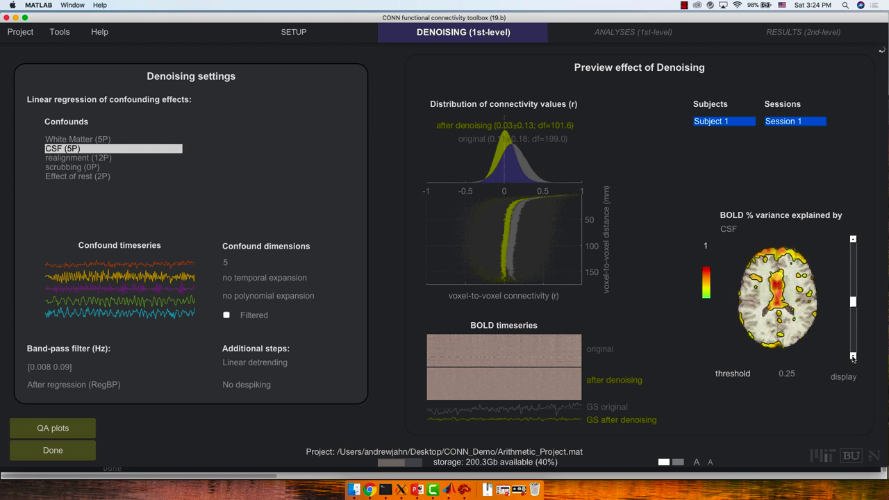
- Examine the BOLD variance explained by the White Matter confound on different axial slices
{"action": "left_click", "coordinate": [84, 140]}
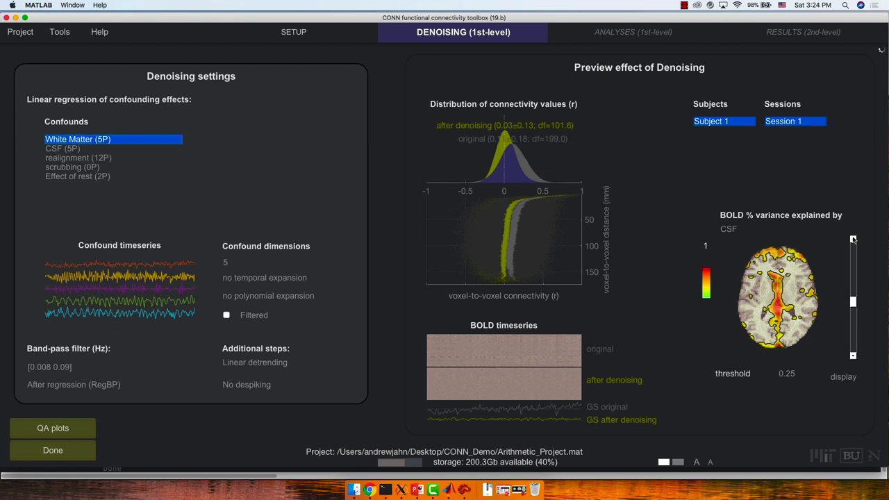
{"action": "left_click", "coordinate": [854, 262]}
{"action": "left_click", "coordinate": [854, 262]}
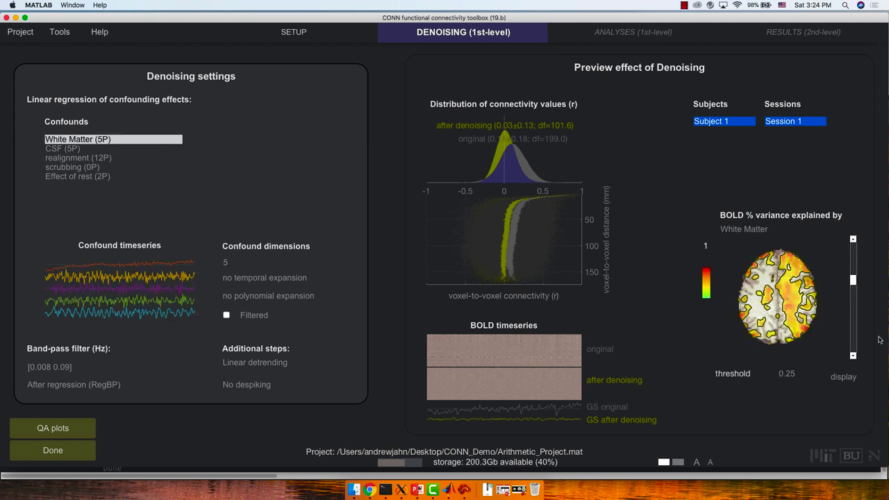
{"action": "left_click", "coordinate": [856, 344]}
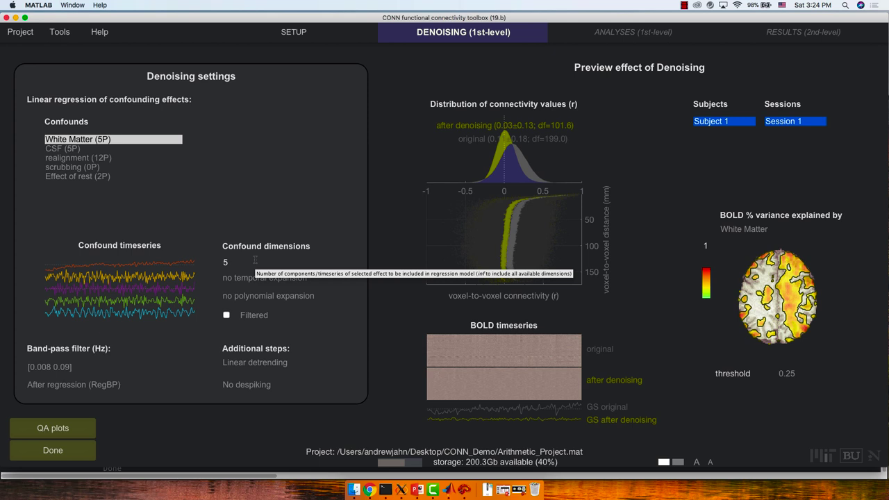
- Try 10 confound dimensions for White Matter to preview the effect on denoising
{"action": "left_click", "coordinate": [255, 260]}
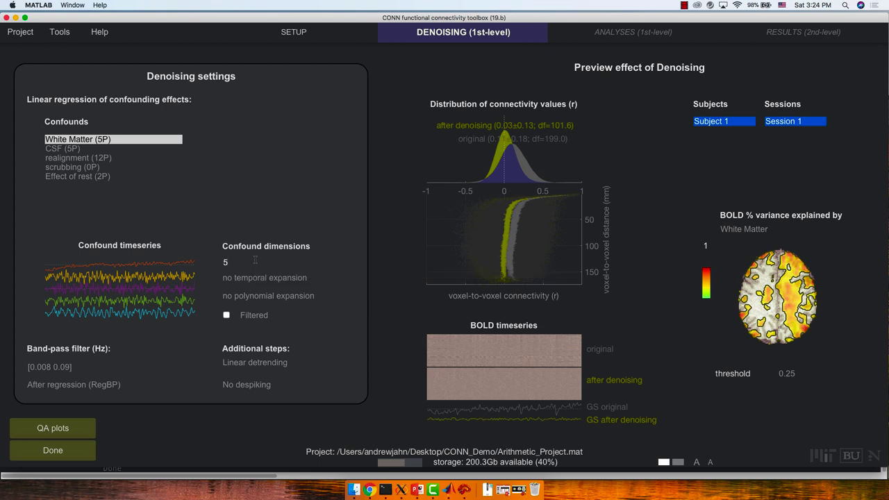
{"action": "key", "text": "BackSpace"}
{"action": "type", "text": "10"}
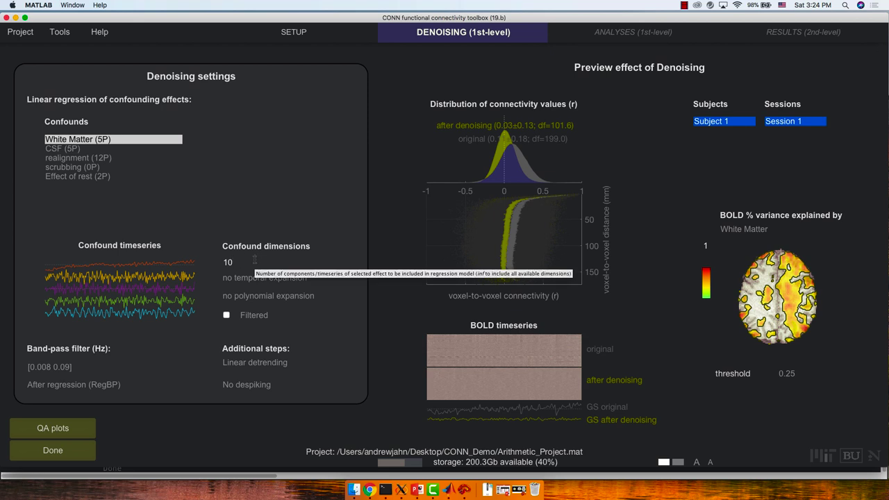
{"action": "key", "text": "Return"}
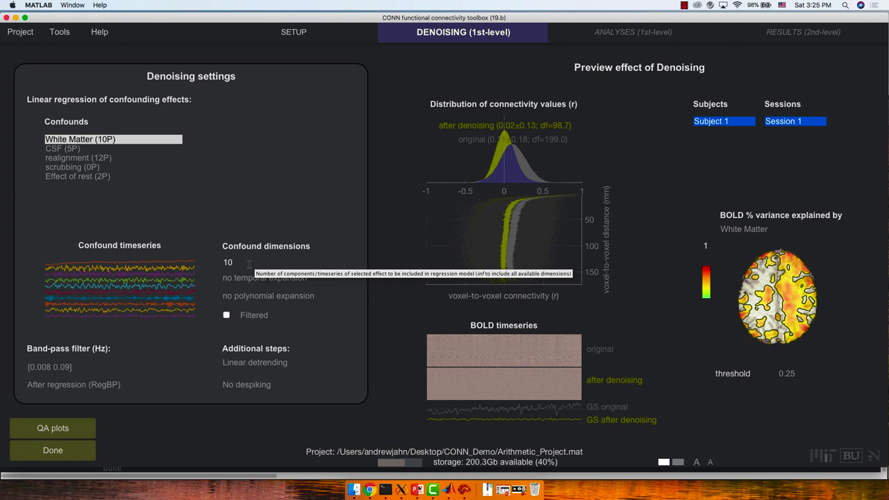
- Try a single confound dimension for White Matter and set the dimensions back to 5
{"action": "left_click", "coordinate": [249, 264]}
{"action": "key", "text": "BackSpace"}
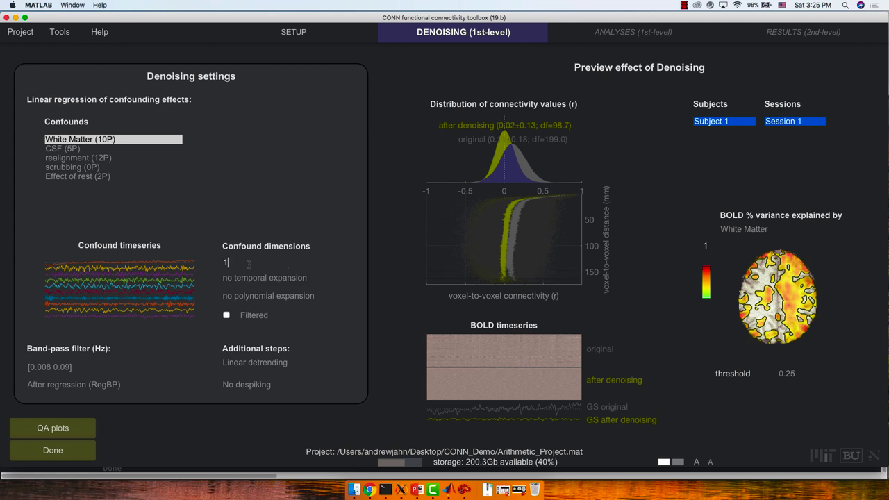
{"action": "key", "text": "Return"}
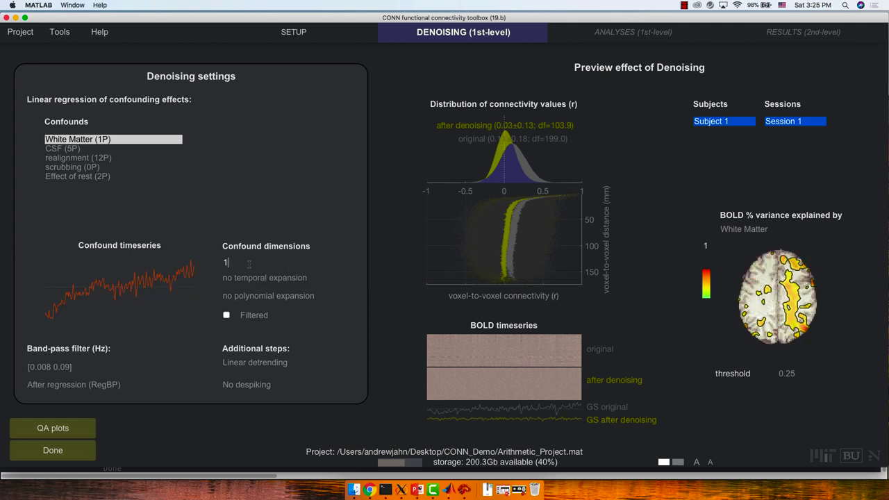
{"action": "key", "text": "BackSpace"}
{"action": "type", "text": "5"}
{"action": "key", "text": "Return"}
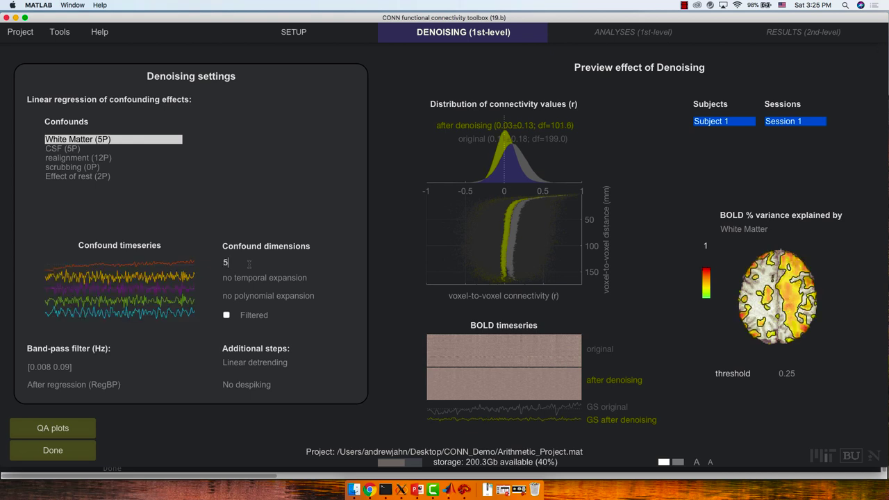
- Review the realignment confound's timeseries, variance map and temporal expansion options
{"action": "mouse_move", "coordinate": [278, 208]}
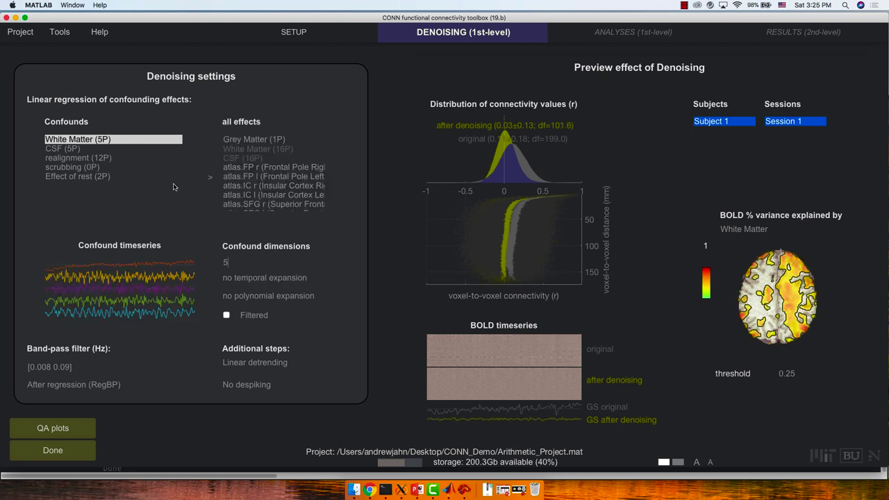
{"action": "left_click", "coordinate": [107, 158]}
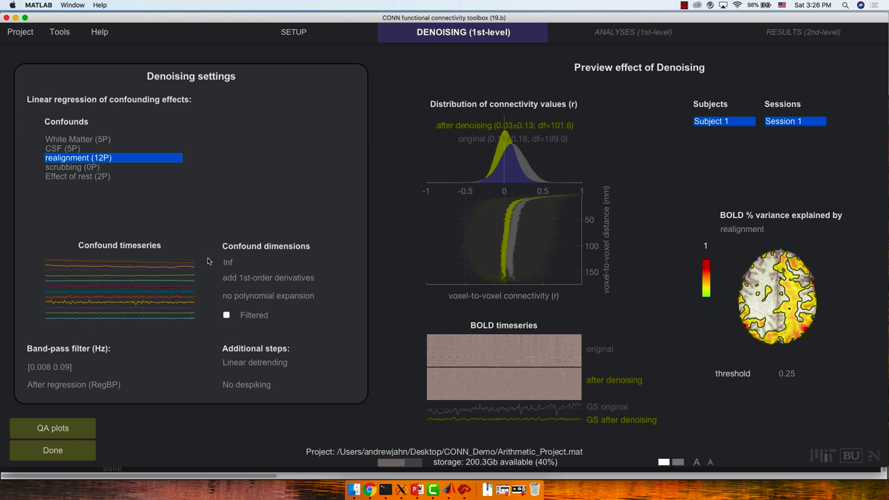
{"action": "left_click", "coordinate": [260, 281]}
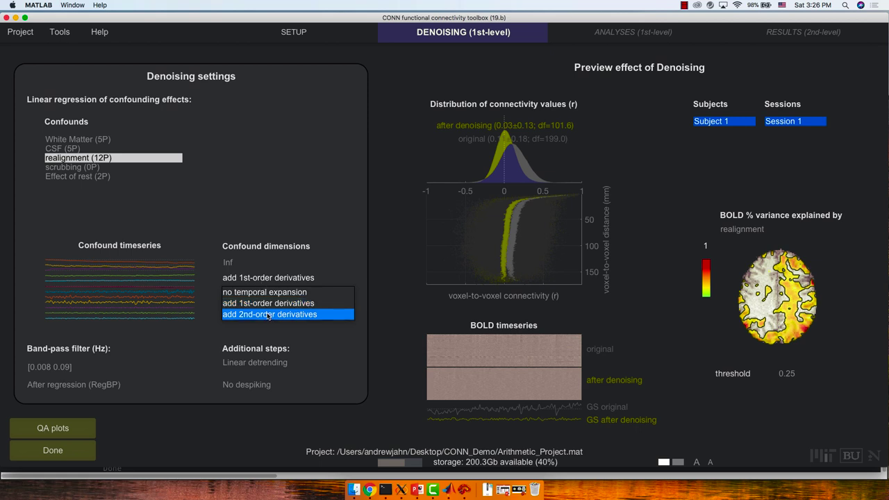
{"action": "mouse_move", "coordinate": [342, 196]}
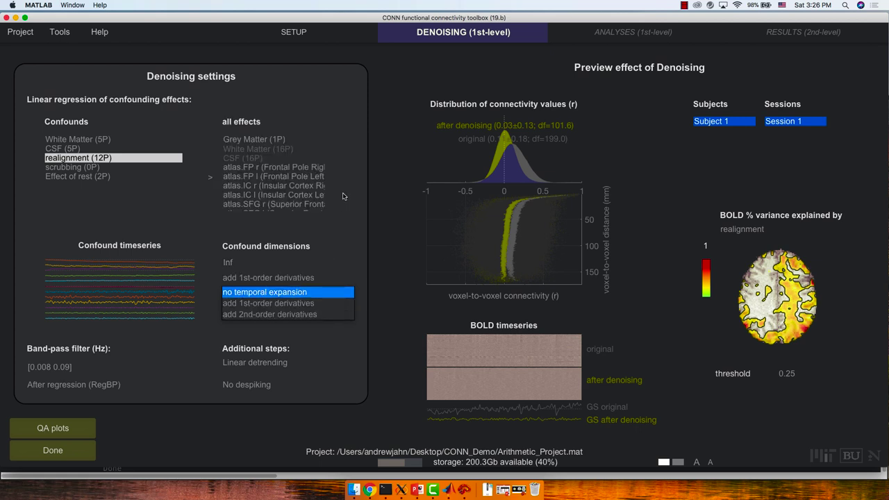
{"action": "left_click", "coordinate": [358, 275]}
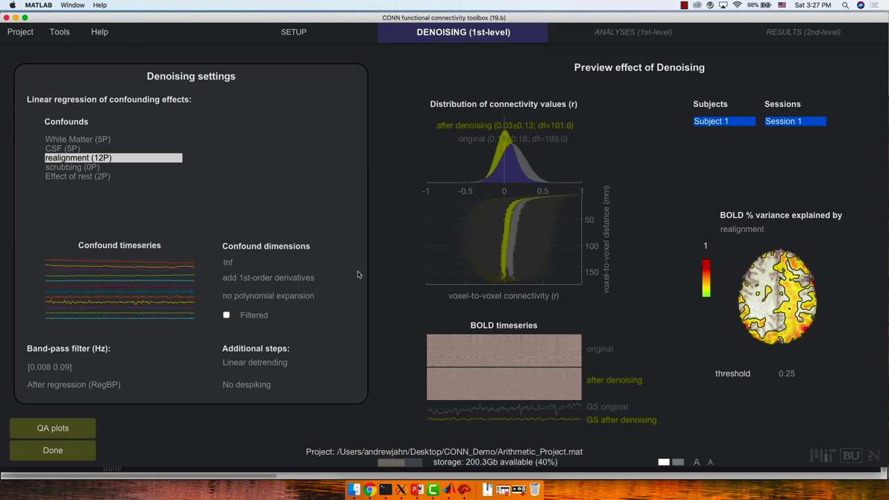
{"action": "mouse_move", "coordinate": [174, 159]}
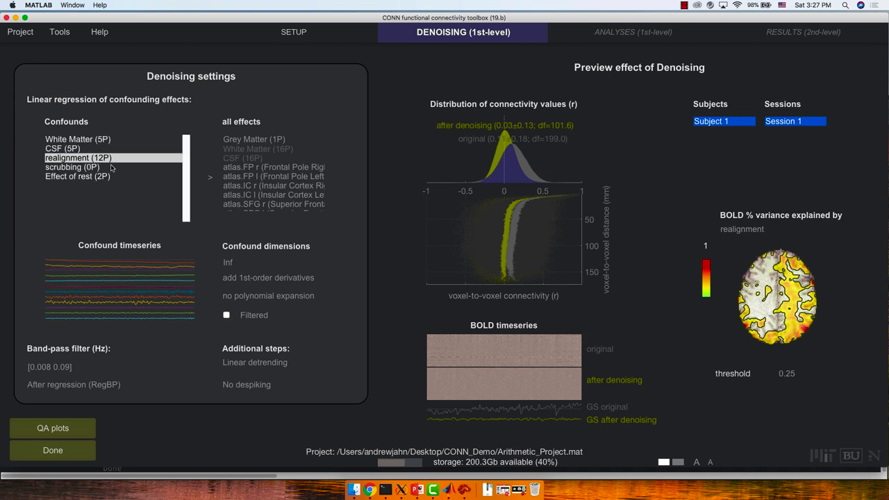
{"action": "mouse_move", "coordinate": [115, 161]}
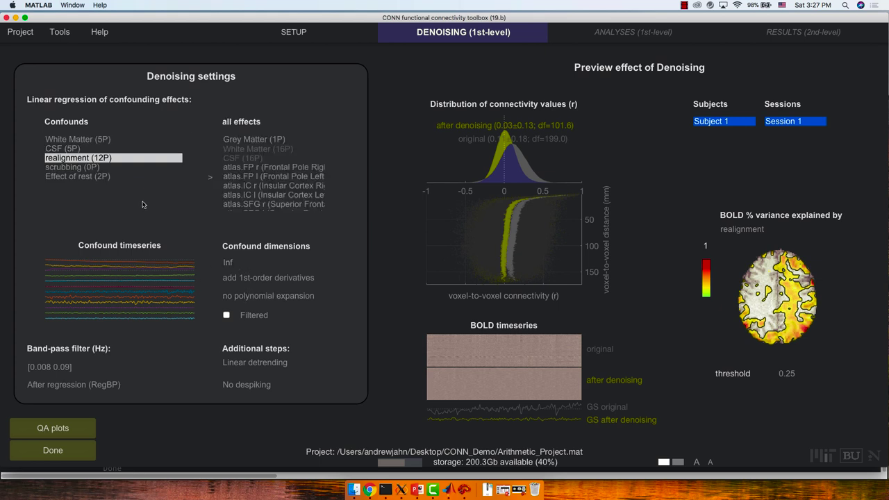
- Review the Effect of rest confound's timeseries and temporal expansion options, and go back to the realignment confound
{"action": "left_click", "coordinate": [106, 177]}
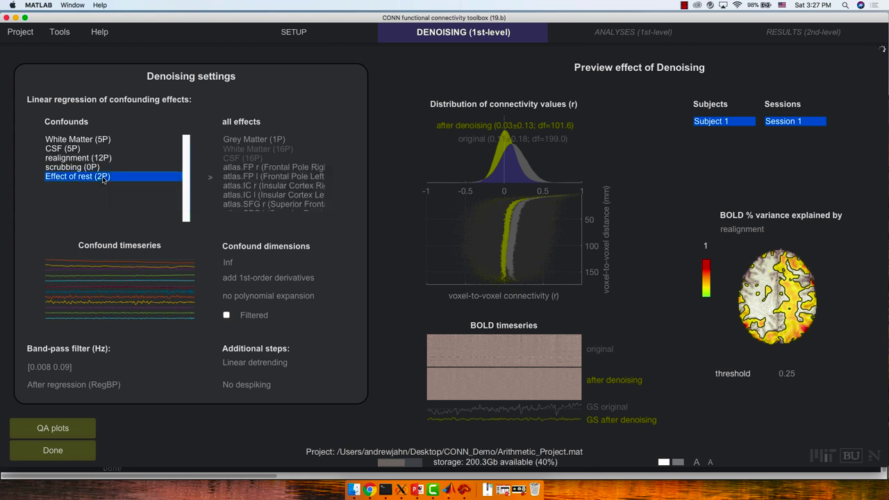
{"action": "left_click", "coordinate": [280, 280]}
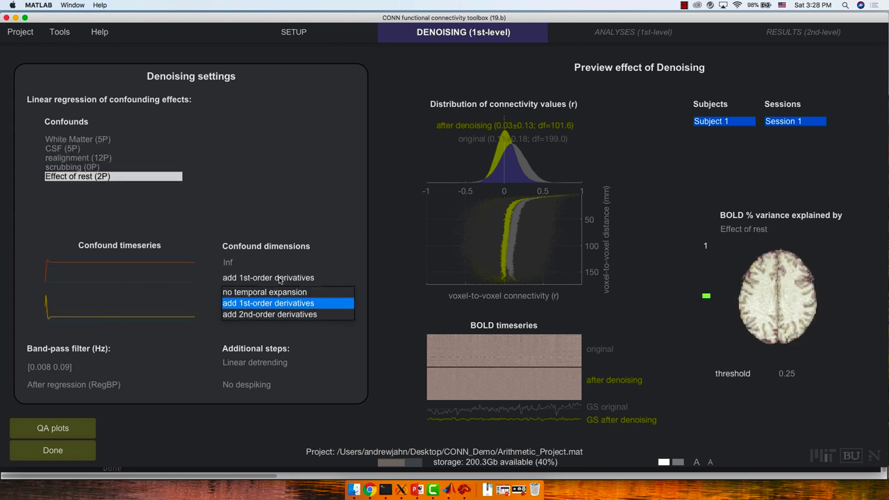
{"action": "left_click", "coordinate": [280, 280]}
{"action": "mouse_move", "coordinate": [104, 156]}
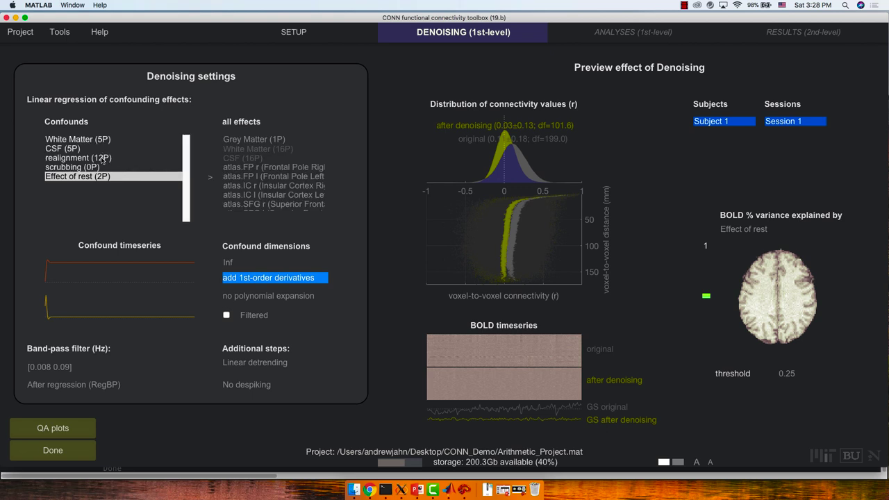
{"action": "left_click", "coordinate": [102, 159]}
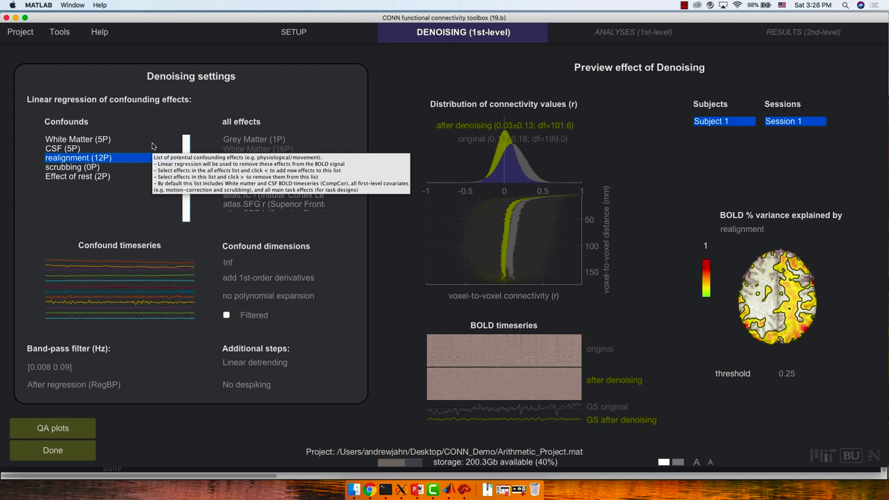
- Finish denoising and run the Denoising pipeline locally for all subjects and conditions, leaving out Voxel-to-Voxel
{"action": "left_click", "coordinate": [54, 451]}
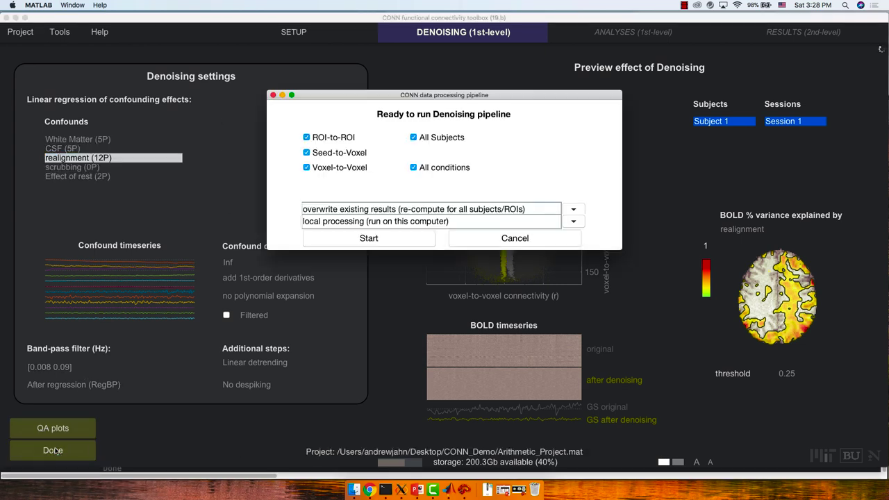
{"action": "left_click", "coordinate": [317, 173]}
{"action": "left_click", "coordinate": [355, 239]}
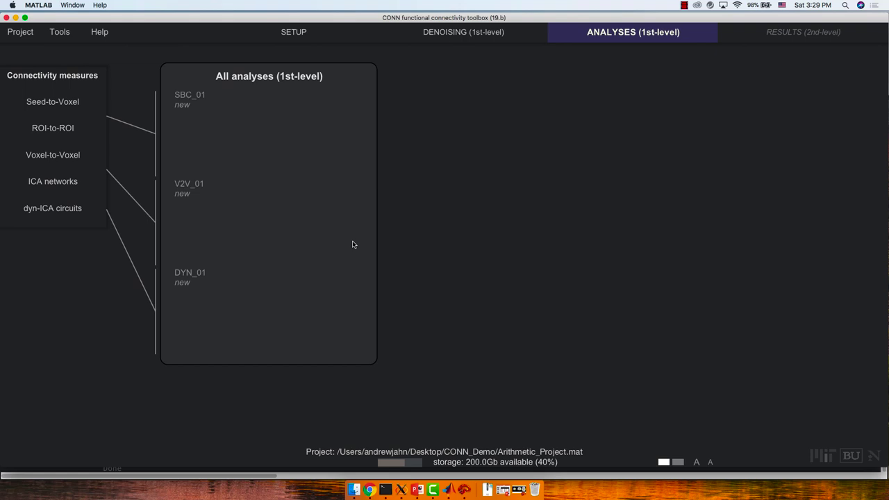
- Open the Seed-to-Voxel analysis SBC_01 and examine the connectivity map of the right frontal pole seed, atlas.FP r
{"action": "left_click", "coordinate": [58, 103]}
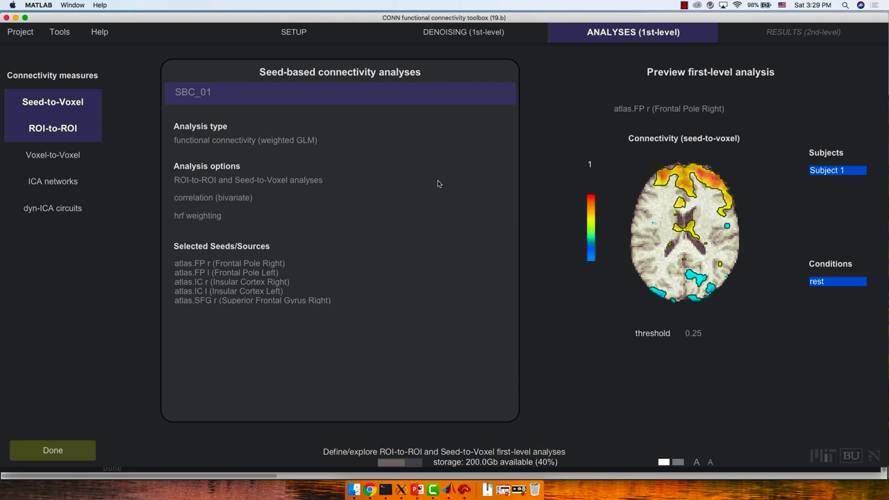
{"action": "mouse_move", "coordinate": [449, 248]}
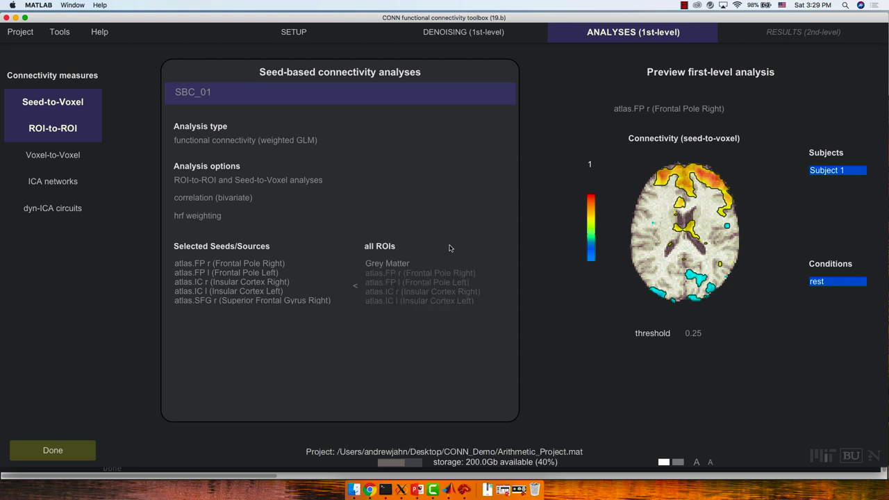
{"action": "left_click", "coordinate": [284, 268]}
{"action": "left_click", "coordinate": [282, 273]}
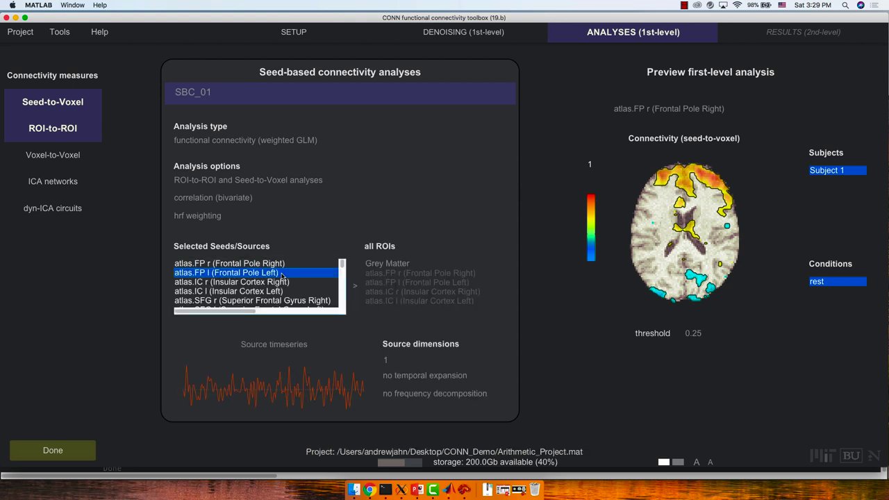
{"action": "left_click", "coordinate": [275, 265]}
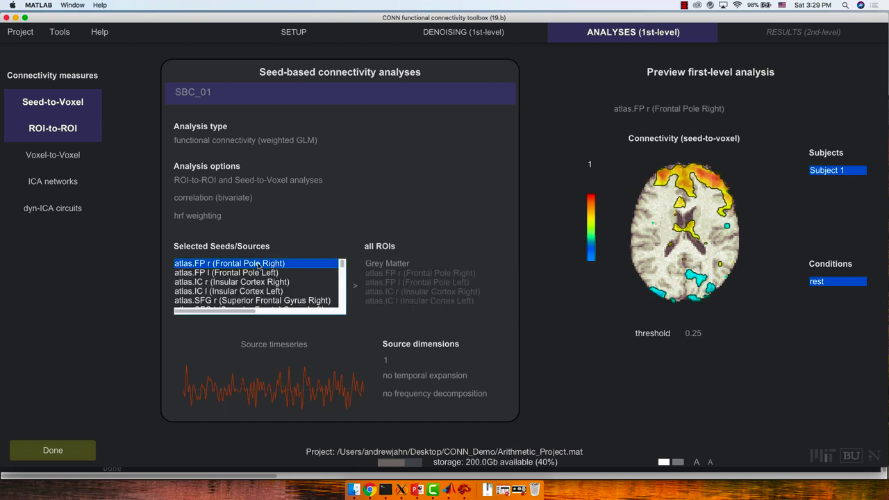
{"action": "mouse_move", "coordinate": [684, 236]}
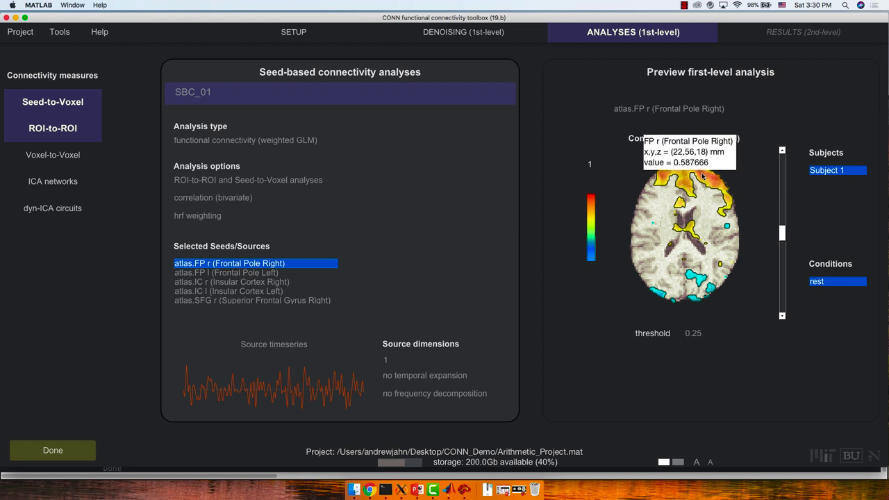
- Examine a higher slice of the right frontal pole seed's connectivity map and plot the BOLD timeseries of the voxel at (50,-62,38)
{"action": "left_click", "coordinate": [781, 199]}
{"action": "mouse_move", "coordinate": [692, 255]}
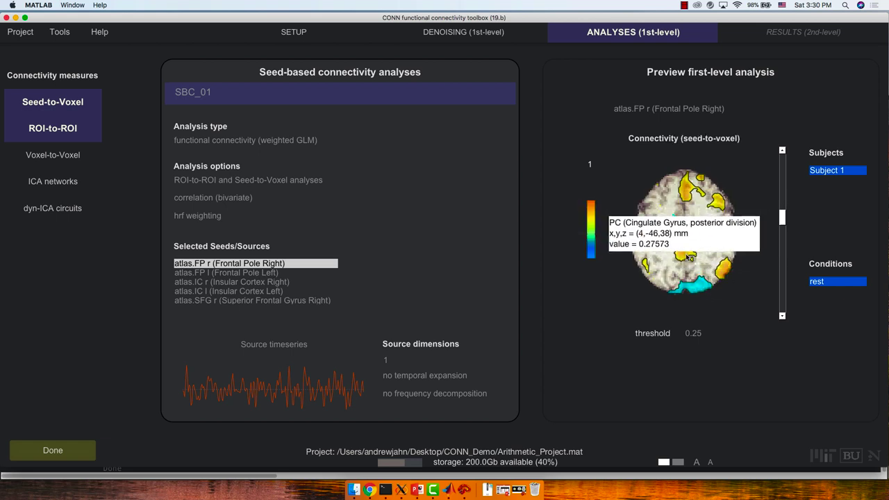
{"action": "left_click", "coordinate": [724, 273]}
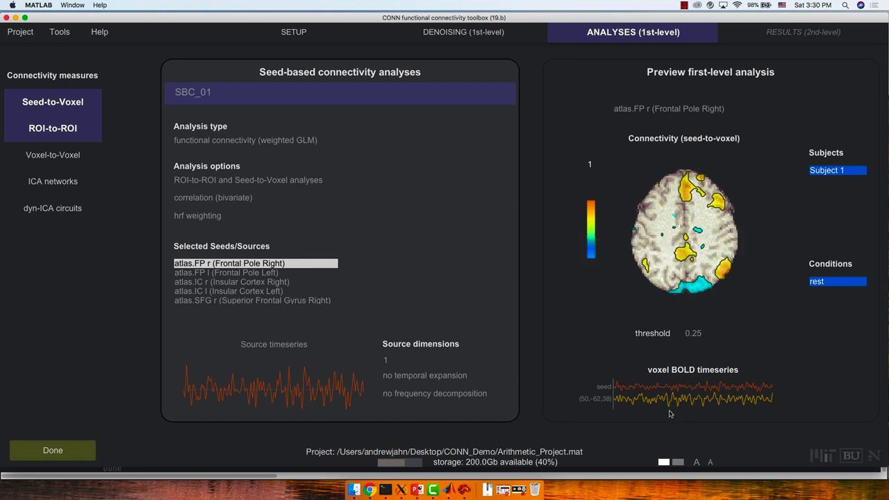
{"action": "mouse_move", "coordinate": [650, 394]}
{"action": "mouse_move", "coordinate": [336, 305]}
- View the connectivity map of the left frontal pole seed, atlas.FP l, and examine the frontal region in a lower slice
{"action": "left_click", "coordinate": [278, 273]}
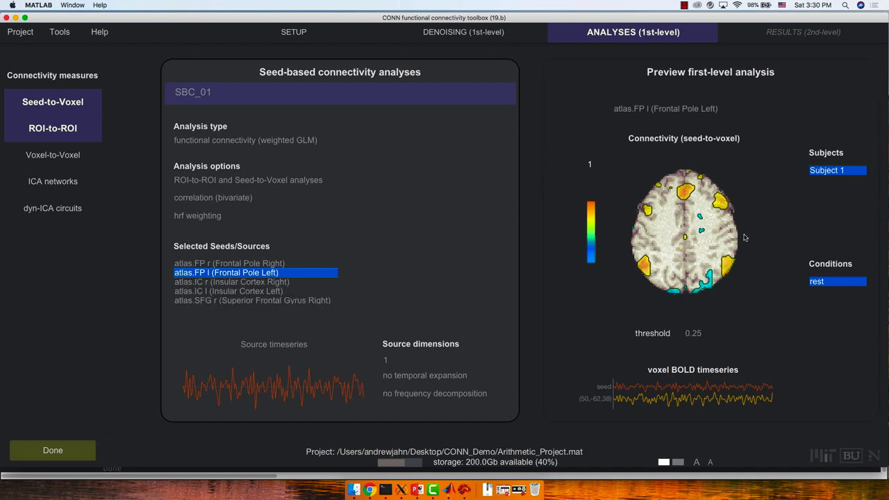
{"action": "mouse_move", "coordinate": [756, 242]}
{"action": "left_click", "coordinate": [780, 256]}
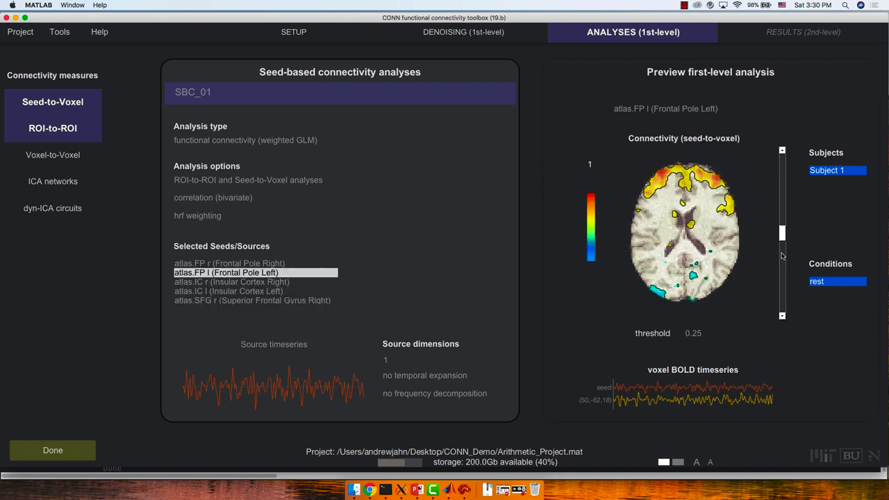
{"action": "mouse_move", "coordinate": [660, 171]}
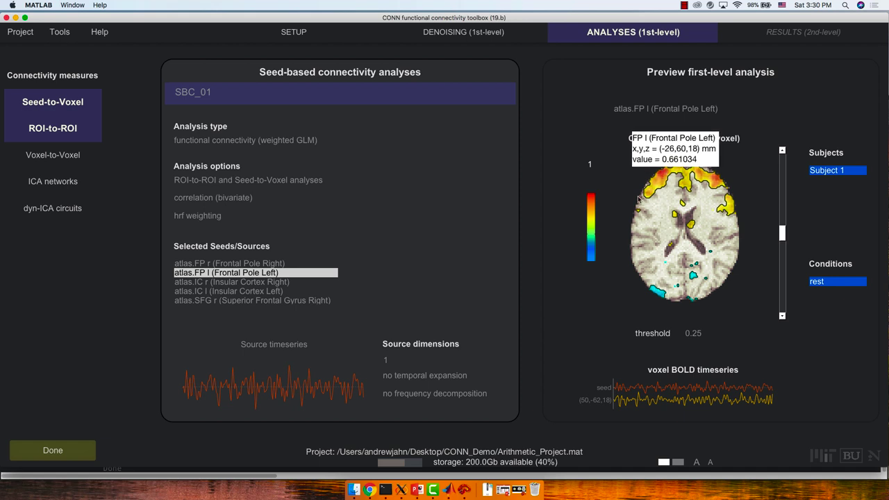
- View the connectivity map of the right insular cortex seed, atlas.IC r, in a lower slice that shows the insula
{"action": "left_click", "coordinate": [296, 283]}
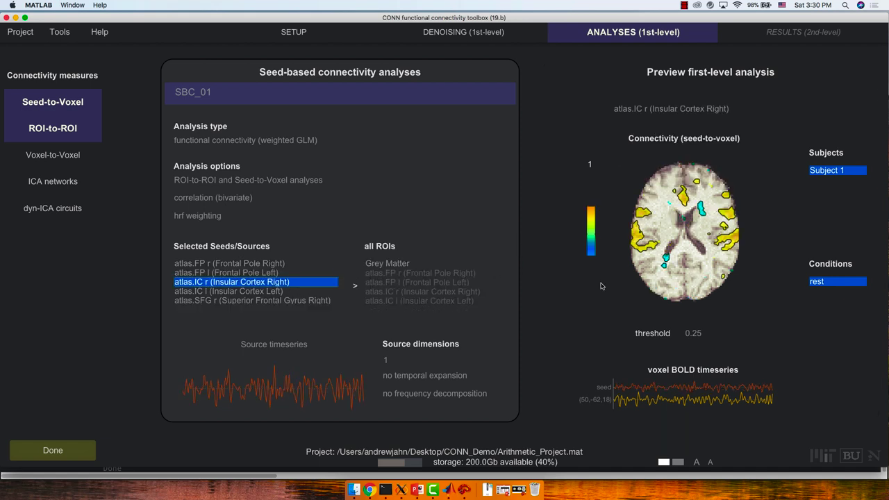
{"action": "left_click", "coordinate": [785, 303]}
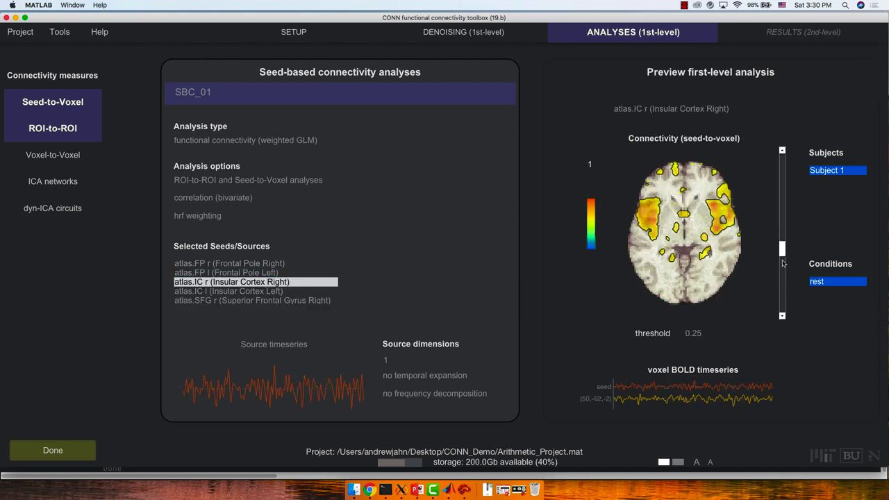
{"action": "mouse_move", "coordinate": [724, 219]}
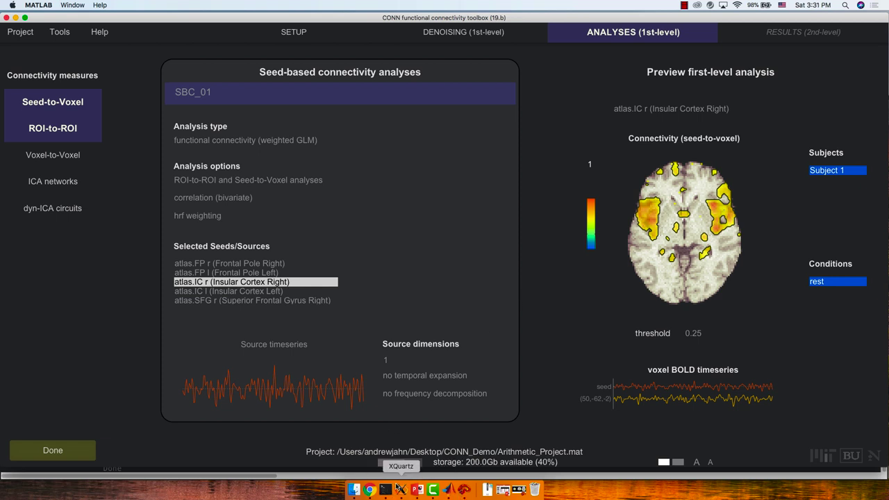
- Switch to the MATLAB command window, list the CONN_Demo folder with ls, and dismiss the preprocessing completion message
{"action": "mouse_move", "coordinate": [344, 20]}
{"action": "left_click_drag", "start_coordinate": [343, 21], "coordinate": [337, 121]}
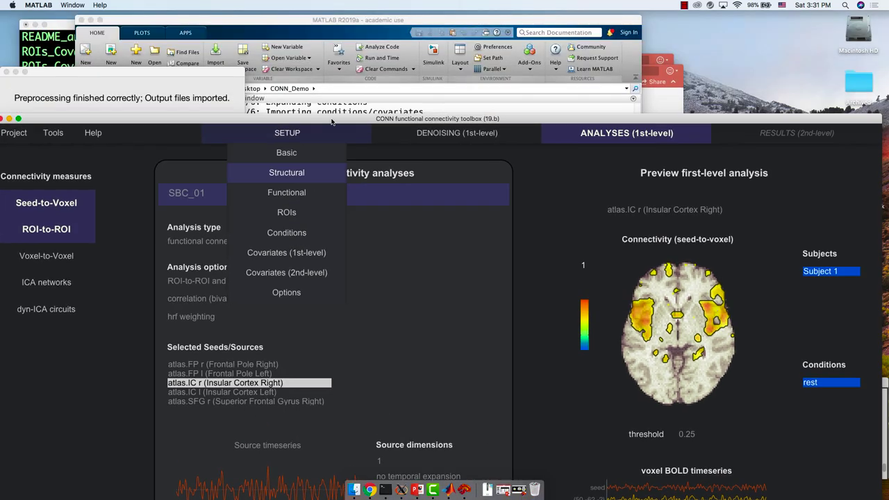
{"action": "left_click", "coordinate": [451, 106]}
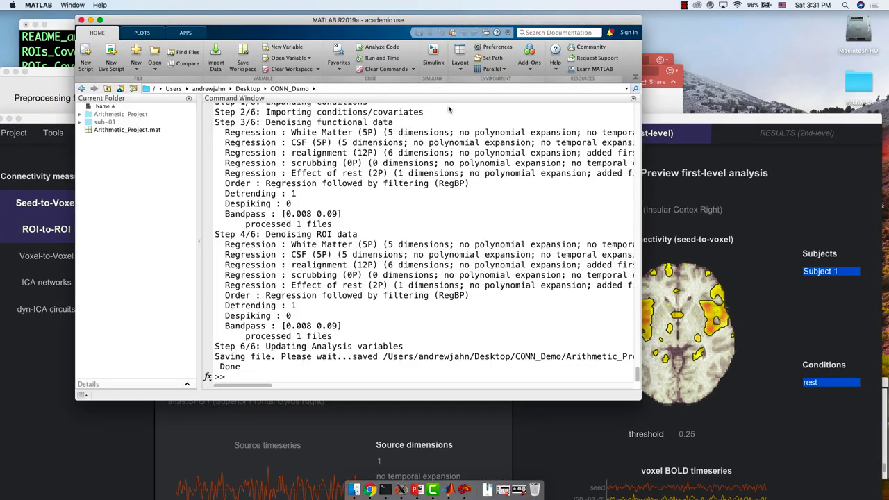
{"action": "type", "text": "ls"}
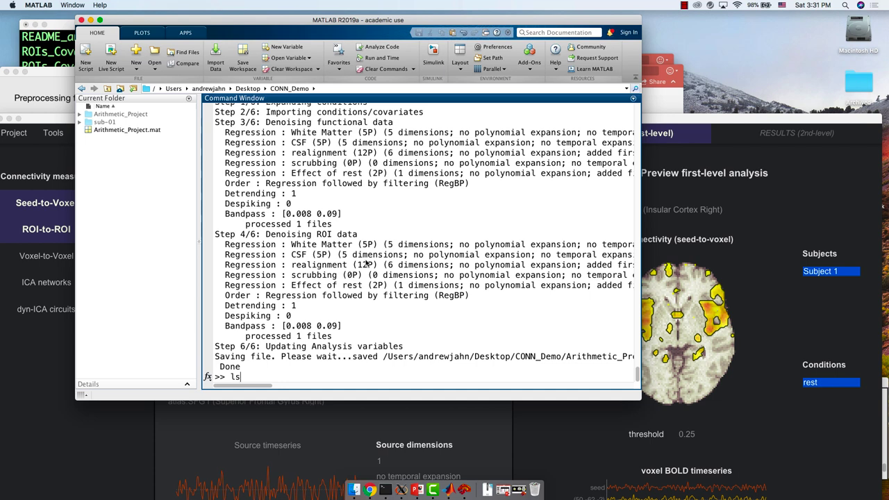
{"action": "key", "text": "Return"}
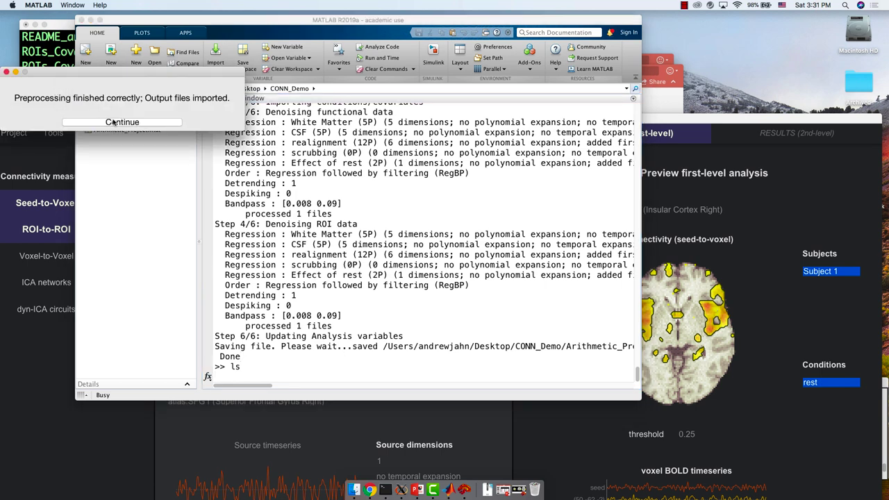
{"action": "left_click", "coordinate": [117, 124]}
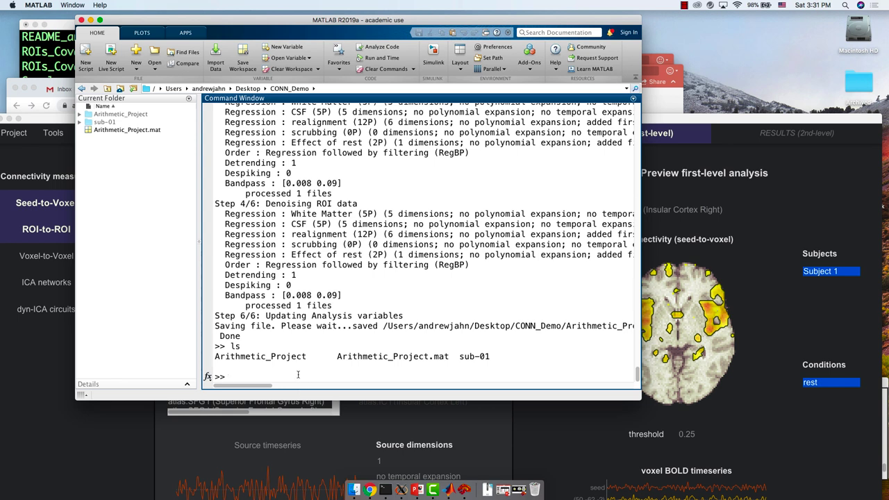
- List the contents of the Arithmetic_Project folder and of its results subfolder with ls
{"action": "type", "text": "ls Arit"}
{"action": "key", "text": "Tab"}
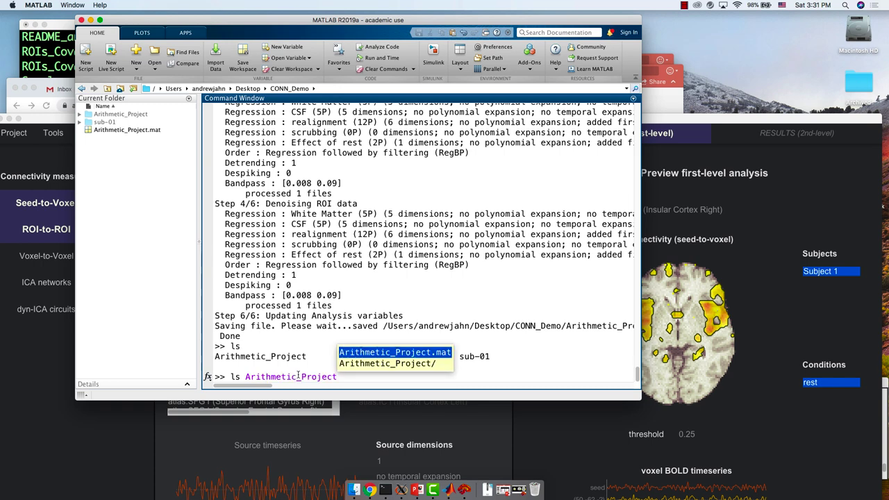
{"action": "key", "text": "Down"}
{"action": "key", "text": "Return"}
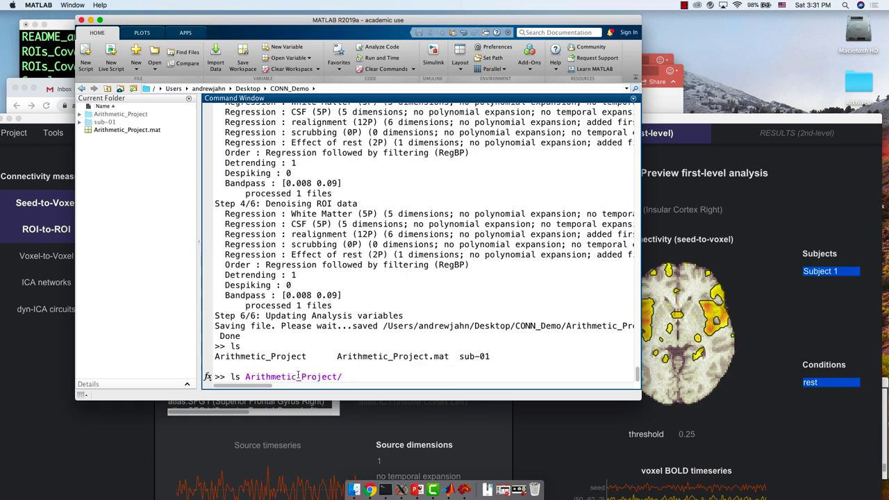
{"action": "key", "text": "Return"}
{"action": "key", "text": "Up"}
{"action": "type", "text": "res"}
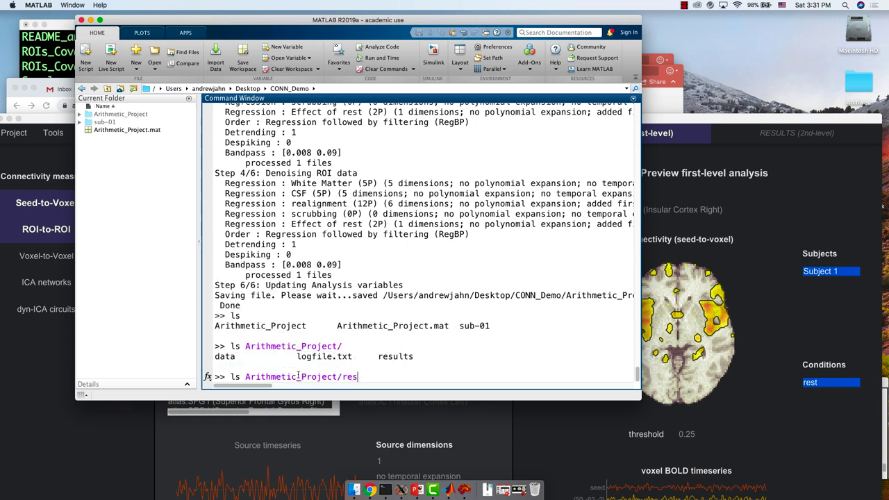
{"action": "key", "text": "Tab"}
{"action": "key", "text": "Return"}
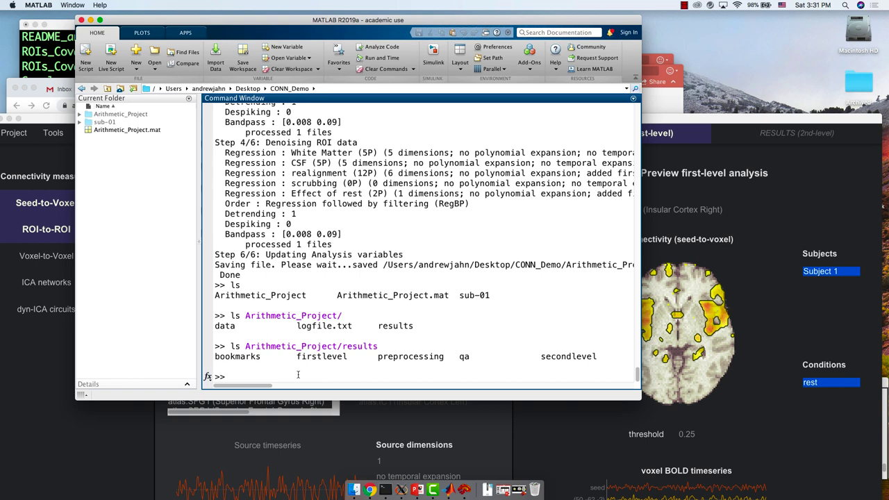
- List the contents of Arithmetic_Project/results/firstlevel and of its SBC_01 folder with ls
{"action": "key", "text": "Up"}
{"action": "type", "text": "/fir"}
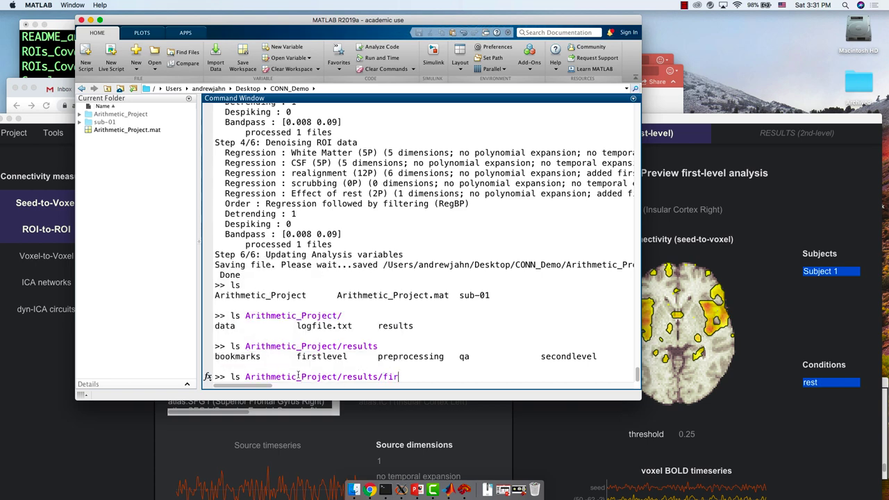
{"action": "type", "text": "st"}
{"action": "key", "text": "Tab"}
{"action": "key", "text": "Return"}
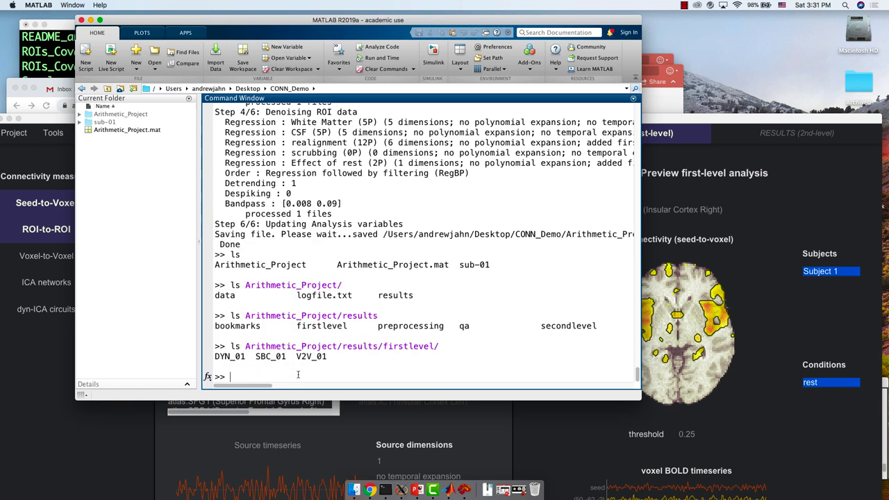
{"action": "key", "text": "Up"}
{"action": "type", "text": "SBC"}
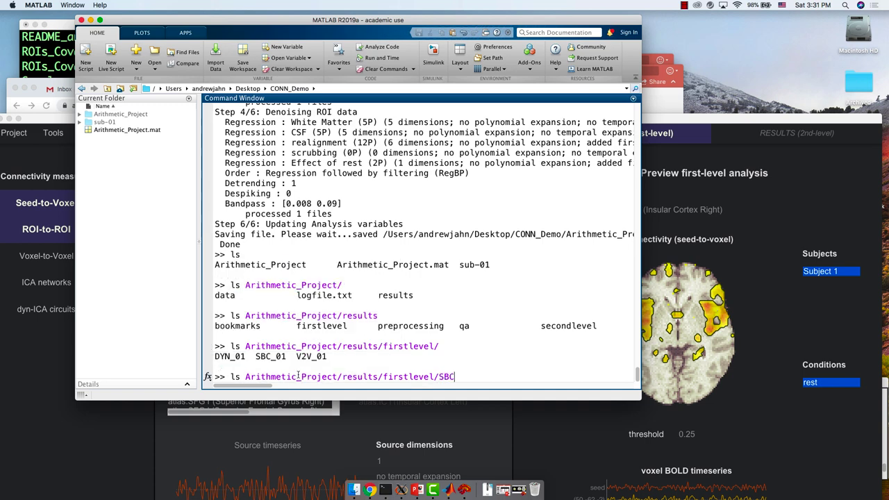
{"action": "key", "text": "Tab"}
{"action": "key", "text": "Return"}
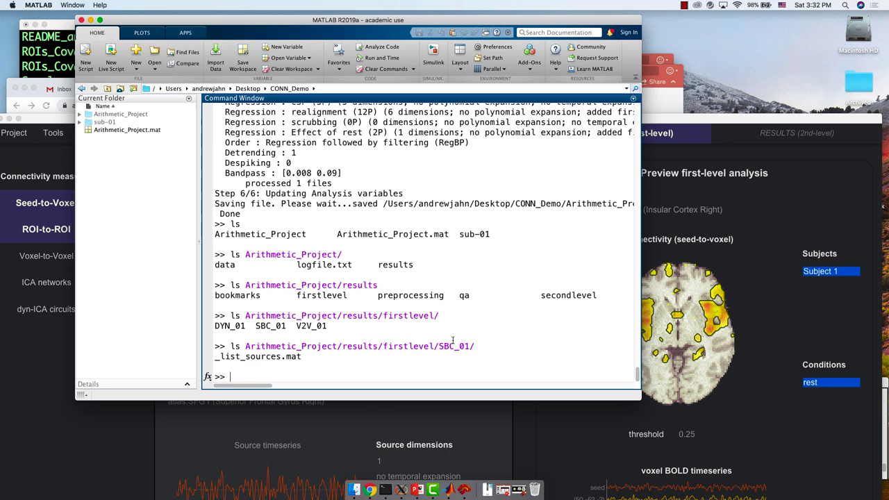
- Switch to Chrome and bring up the OpenNeuro page of dataset ds002422 with its file tree
{"action": "left_click", "coordinate": [43, 123]}
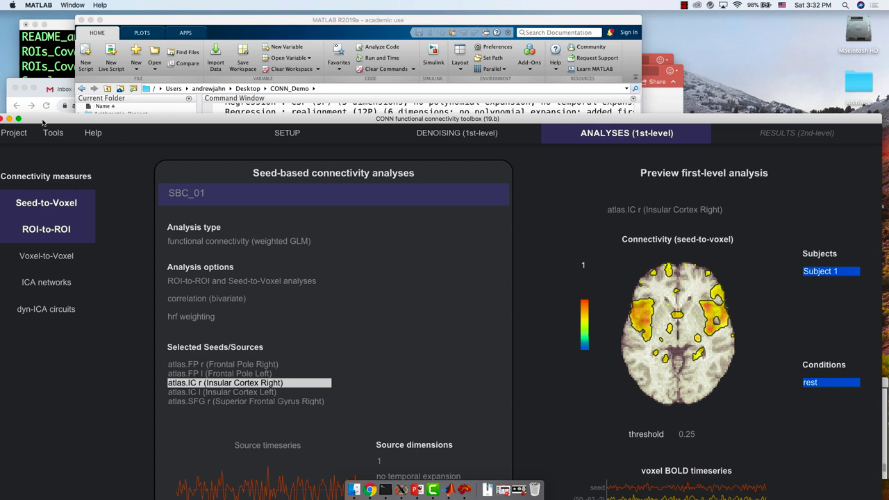
{"action": "left_click", "coordinate": [63, 89]}
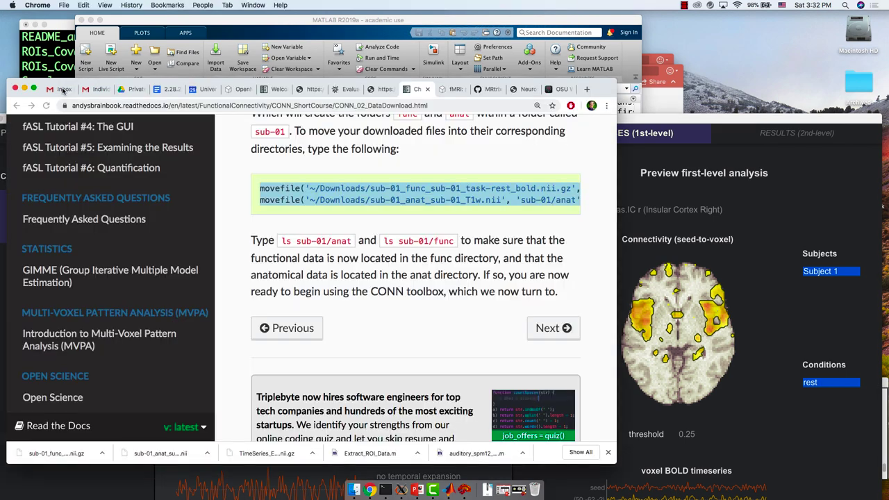
{"action": "left_click", "coordinate": [524, 89]}
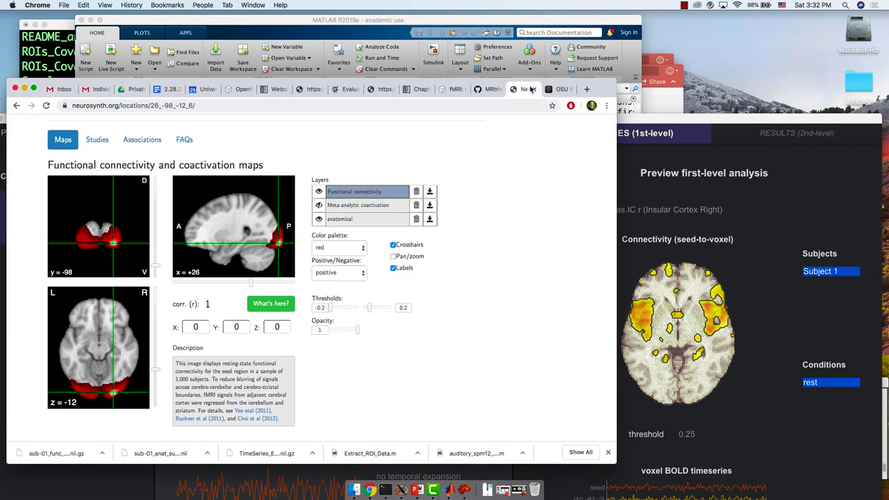
{"action": "left_click", "coordinate": [551, 90]}
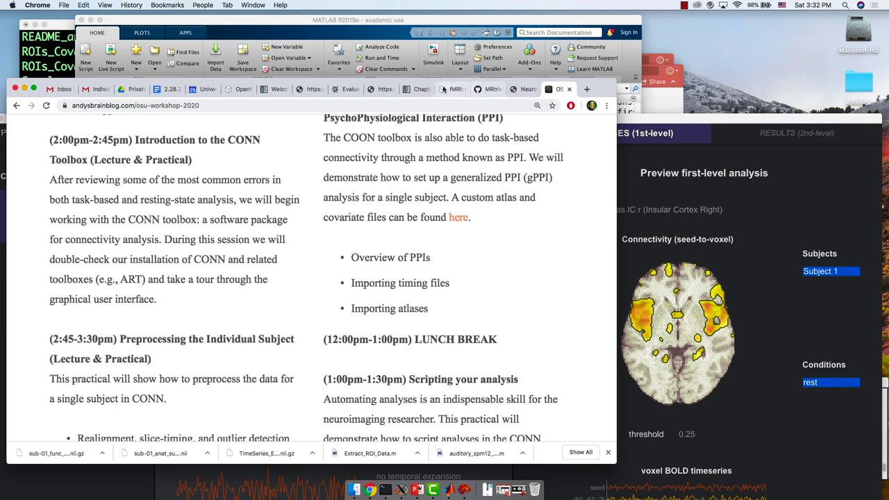
{"action": "left_click", "coordinate": [453, 90]}
{"action": "scroll", "coordinate": [420, 295], "scroll_direction": "up", "scroll_amount": 4}
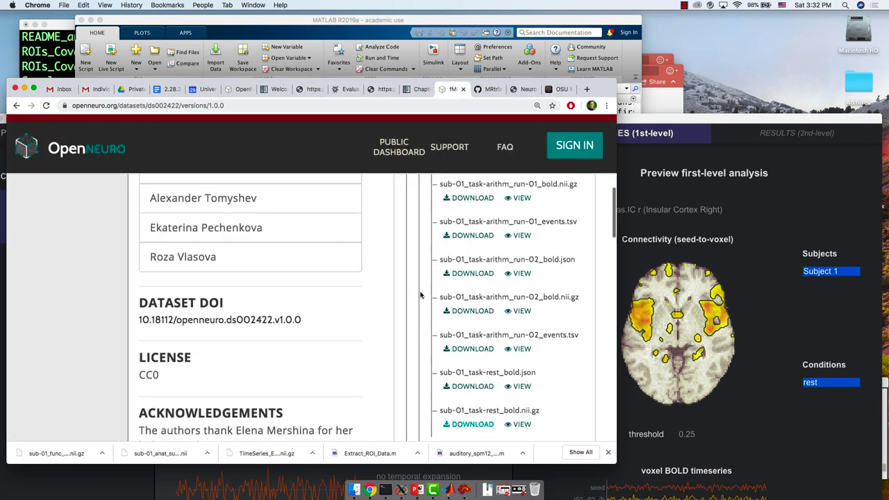
{"action": "scroll", "coordinate": [420, 296], "scroll_direction": "up", "scroll_amount": 6}
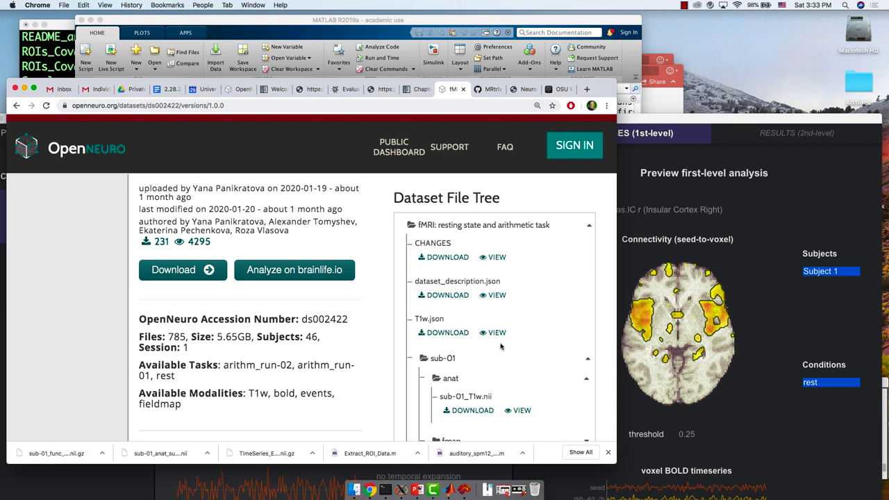
- Expand the anat folder of sub-02 in the dataset file tree and download sub-02_T1w.nii
{"action": "scroll", "coordinate": [500, 345], "scroll_direction": "down", "scroll_amount": 5}
{"action": "scroll", "coordinate": [500, 345], "scroll_direction": "down", "scroll_amount": 6}
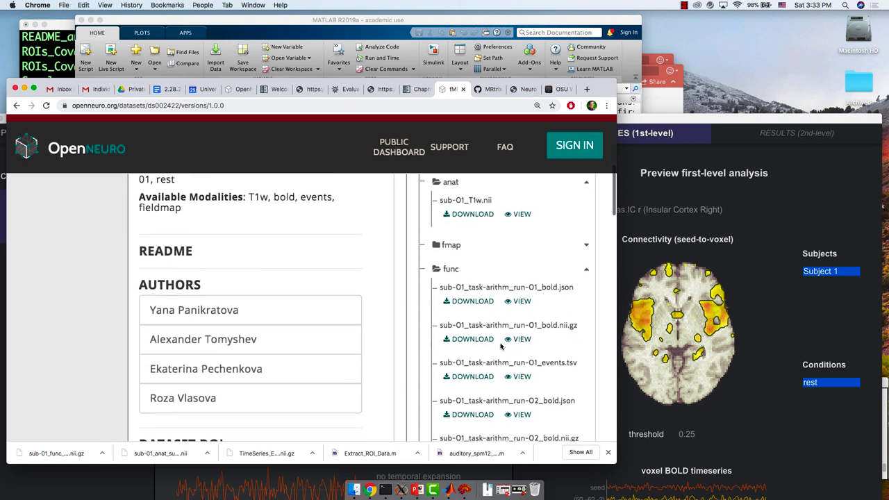
{"action": "scroll", "coordinate": [500, 345], "scroll_direction": "down", "scroll_amount": 4}
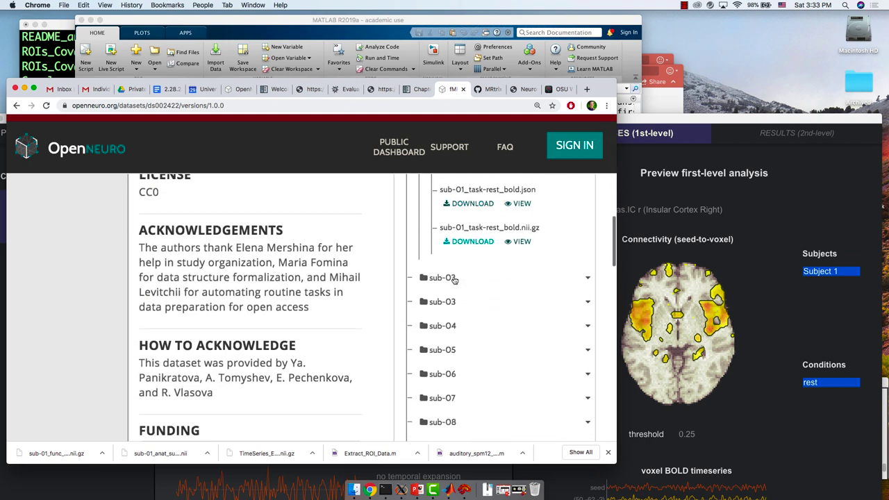
{"action": "left_click", "coordinate": [447, 277]}
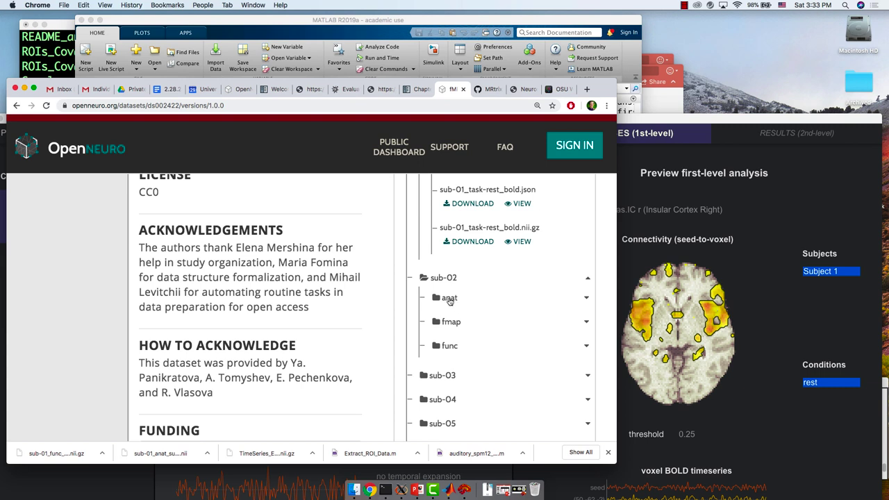
{"action": "left_click", "coordinate": [449, 299]}
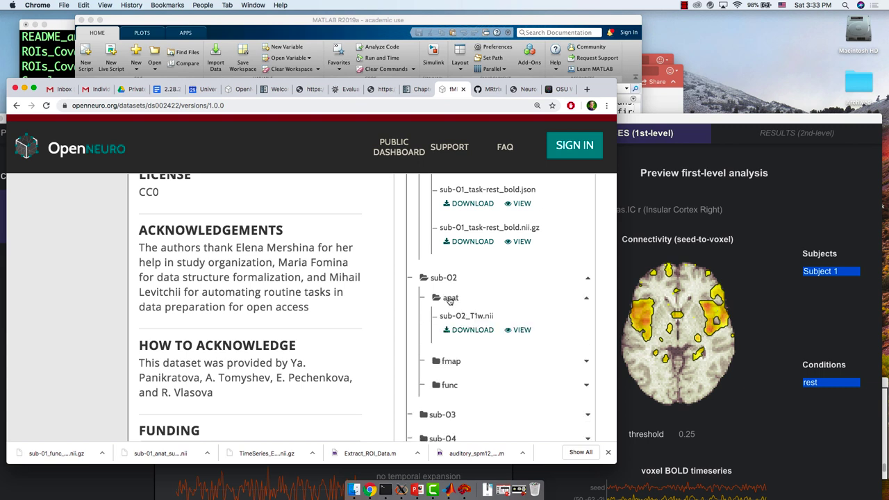
{"action": "left_click", "coordinate": [469, 331]}
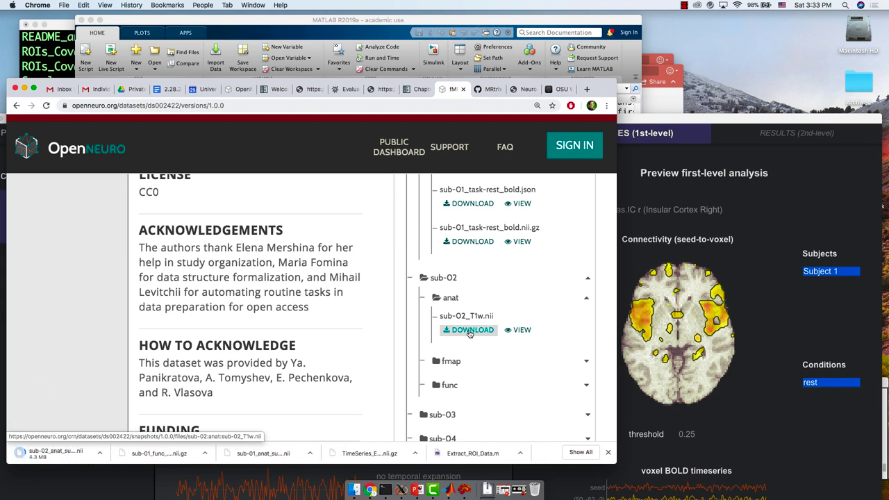
- Expand the func folder of sub-02 and download sub-02_task-rest_bold.nii.gz
{"action": "scroll", "coordinate": [462, 341], "scroll_direction": "down", "scroll_amount": 1}
{"action": "left_click", "coordinate": [448, 352]}
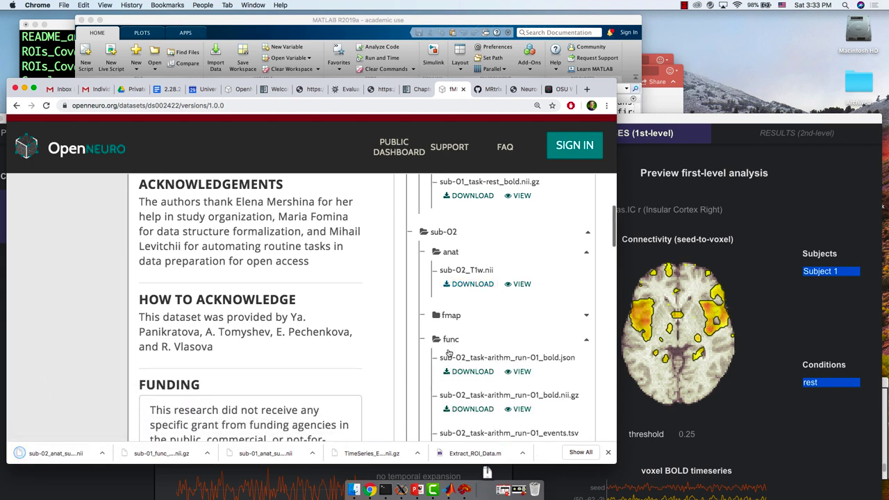
{"action": "scroll", "coordinate": [448, 352], "scroll_direction": "down", "scroll_amount": 10}
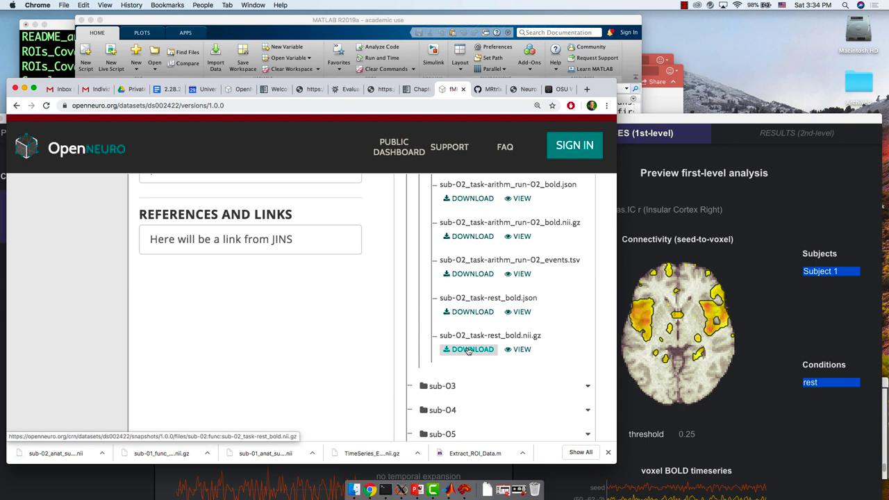
{"action": "left_click", "coordinate": [468, 350]}
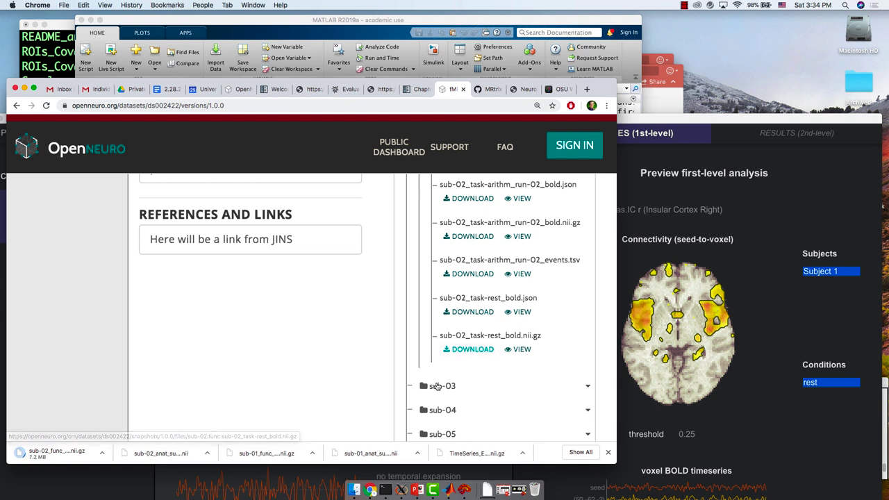
- Expand sub-03 and its anat folder in the dataset file tree and download sub-03_T1w.nii
{"action": "left_click", "coordinate": [437, 386]}
{"action": "scroll", "coordinate": [439, 382], "scroll_direction": "down", "scroll_amount": 3}
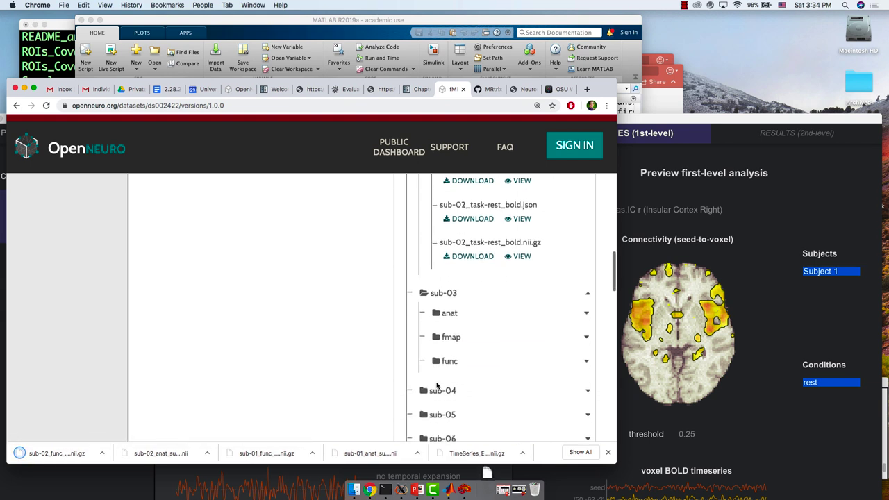
{"action": "left_click", "coordinate": [451, 318]}
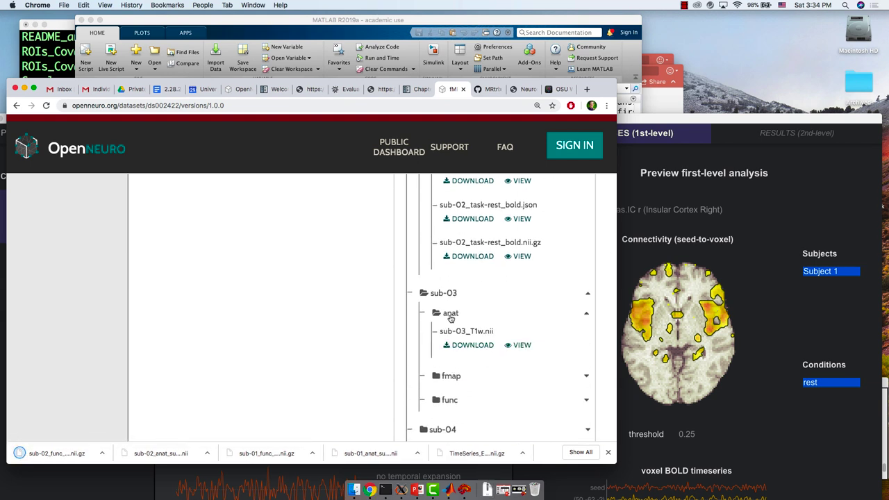
{"action": "left_click", "coordinate": [463, 349]}
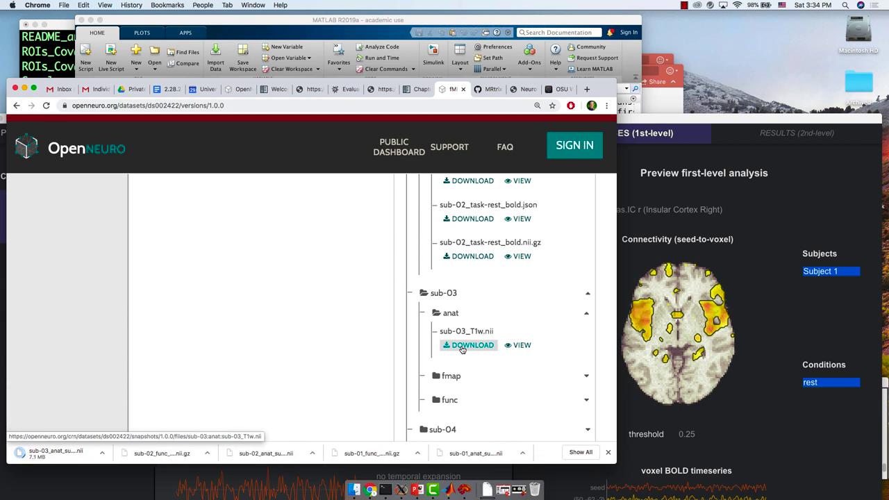
- Expand the func folder of sub-03 and download sub-03_task-rest_bold.nii.gz
{"action": "scroll", "coordinate": [462, 349], "scroll_direction": "down", "scroll_amount": 1}
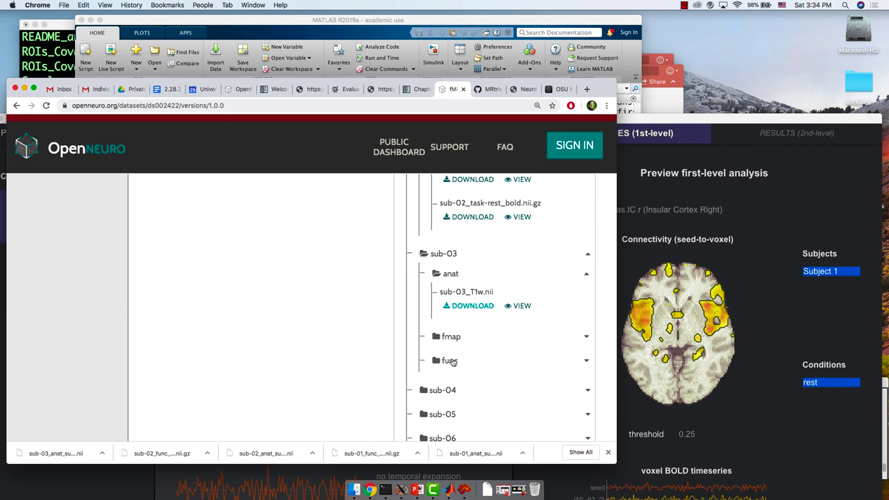
{"action": "left_click", "coordinate": [453, 362]}
{"action": "scroll", "coordinate": [452, 362], "scroll_direction": "down", "scroll_amount": 5}
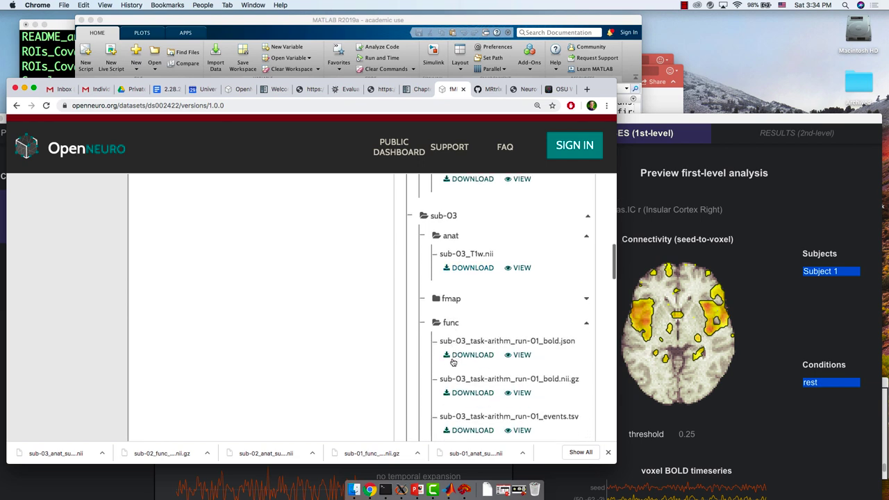
{"action": "scroll", "coordinate": [452, 362], "scroll_direction": "down", "scroll_amount": 5}
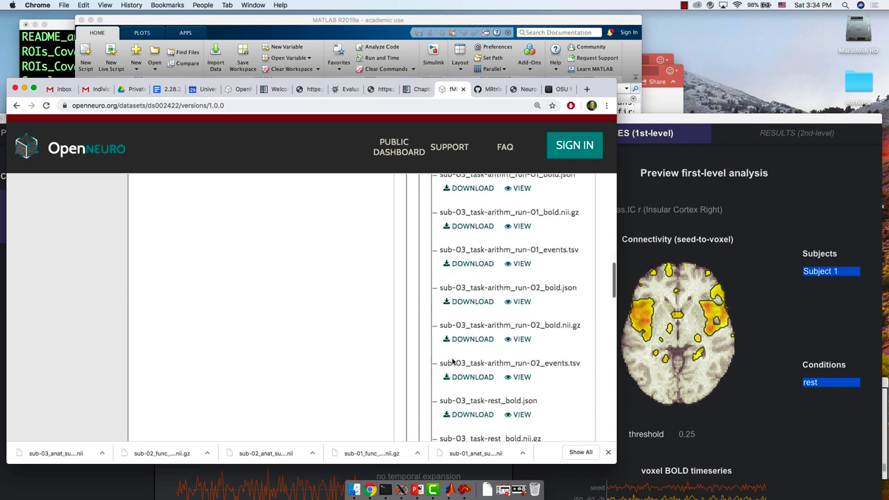
{"action": "left_click", "coordinate": [471, 372]}
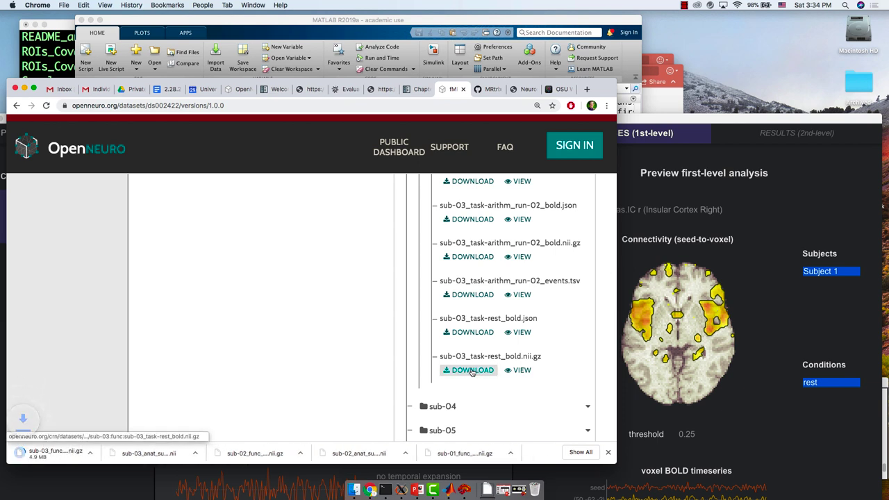
- Expand sub-04 and its anat folder in the file tree and download sub-04_T1w.nii
{"action": "scroll", "coordinate": [462, 367], "scroll_direction": "down", "scroll_amount": 2}
{"action": "left_click", "coordinate": [445, 360]}
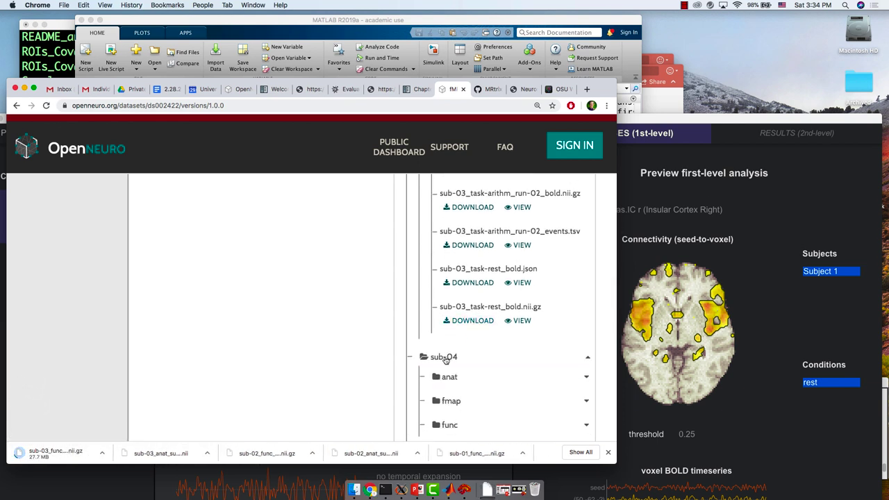
{"action": "scroll", "coordinate": [447, 354], "scroll_direction": "down", "scroll_amount": 2}
{"action": "left_click", "coordinate": [449, 329]}
{"action": "scroll", "coordinate": [450, 329], "scroll_direction": "down", "scroll_amount": 1}
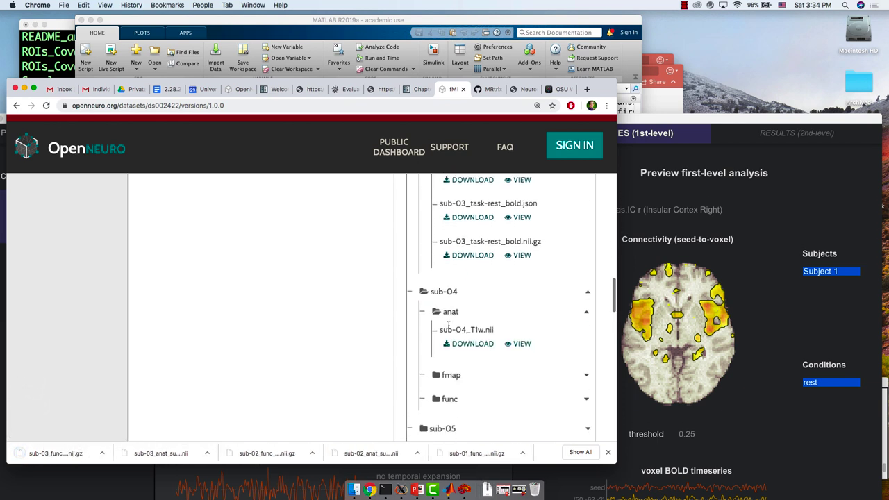
{"action": "left_click", "coordinate": [463, 346]}
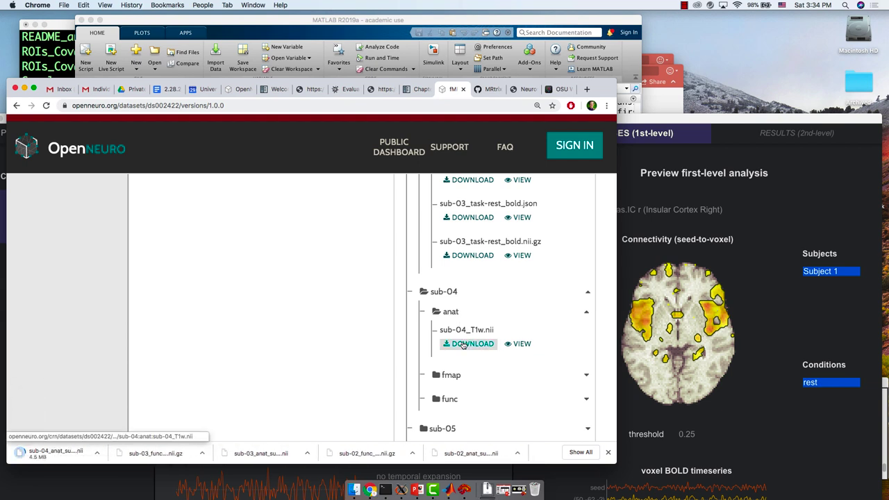
- Expand the func folder of sub-04 and download sub-04_task-rest_bold.nii.gz
{"action": "scroll", "coordinate": [462, 345], "scroll_direction": "down", "scroll_amount": 2}
{"action": "left_click", "coordinate": [450, 348]}
{"action": "scroll", "coordinate": [450, 349], "scroll_direction": "down", "scroll_amount": 10}
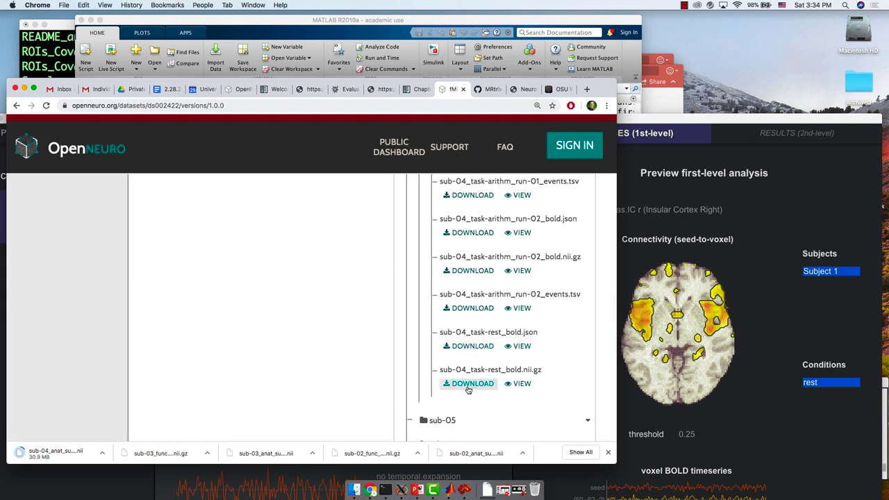
{"action": "left_click", "coordinate": [467, 384]}
- Expand sub-05 and its anat folder in the file tree and download sub-05_T1w.nii
{"action": "scroll", "coordinate": [445, 361], "scroll_direction": "down", "scroll_amount": 3}
{"action": "left_click", "coordinate": [443, 358]}
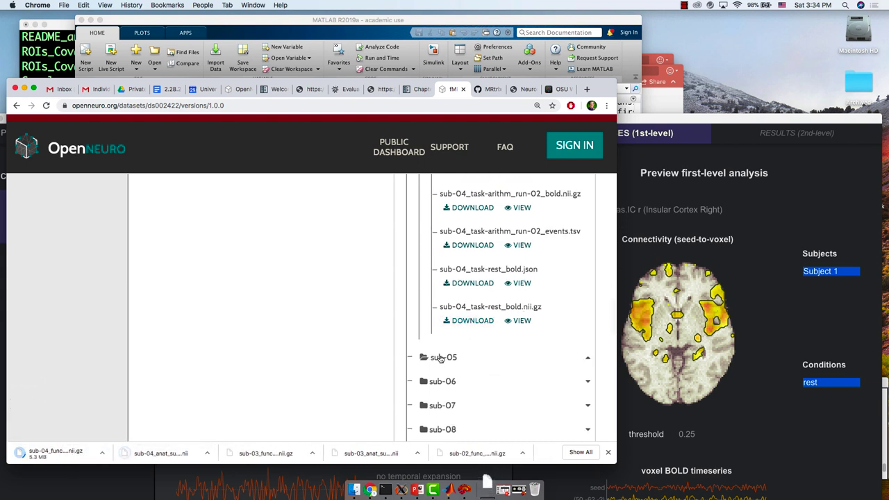
{"action": "left_click", "coordinate": [450, 377]}
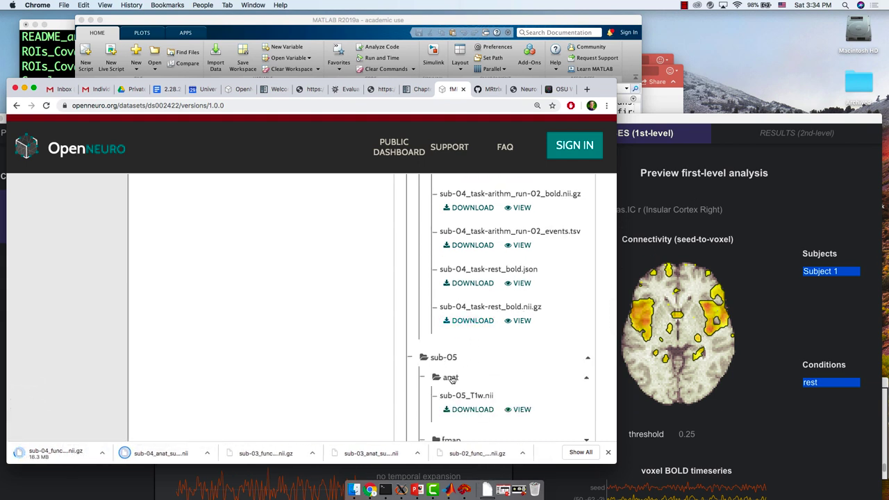
{"action": "left_click", "coordinate": [467, 410]}
- Expand the func folder of sub-05 and download sub-05_task-rest_bold.nii.gz
{"action": "scroll", "coordinate": [466, 410], "scroll_direction": "down", "scroll_amount": 5}
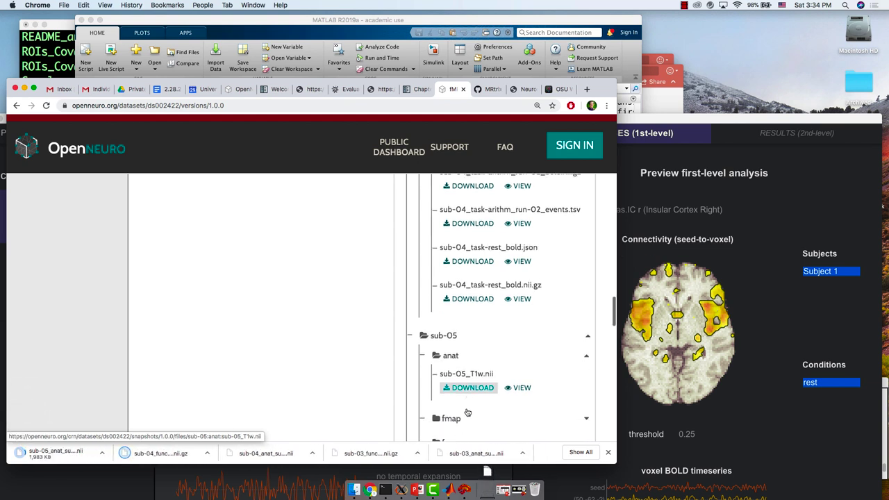
{"action": "left_click", "coordinate": [446, 310]}
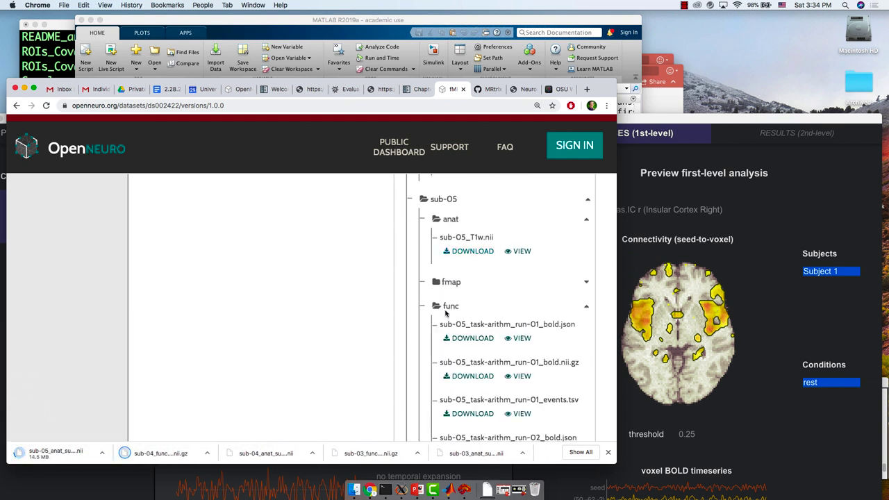
{"action": "scroll", "coordinate": [469, 348], "scroll_direction": "down", "scroll_amount": 5}
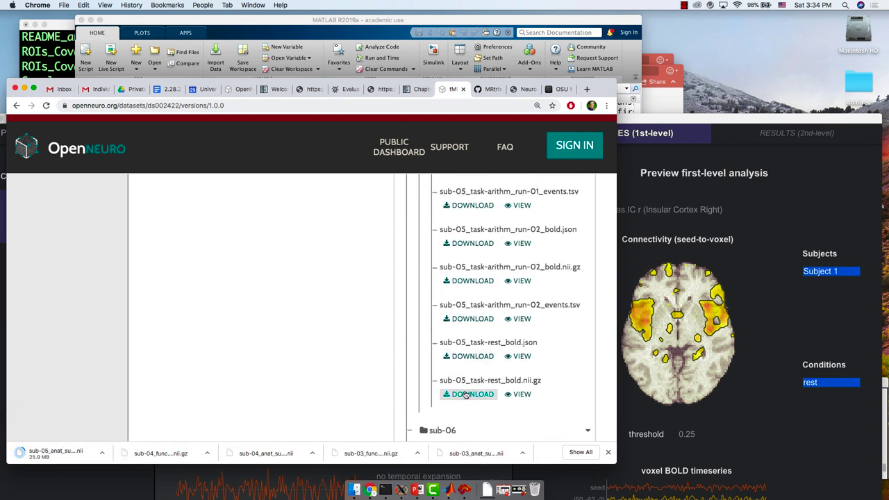
{"action": "left_click", "coordinate": [467, 393]}
- Expand sub-06 and its anat folder in the file tree and download sub-06_T1w.nii
{"action": "scroll", "coordinate": [461, 391], "scroll_direction": "down", "scroll_amount": 2}
{"action": "left_click", "coordinate": [444, 380]}
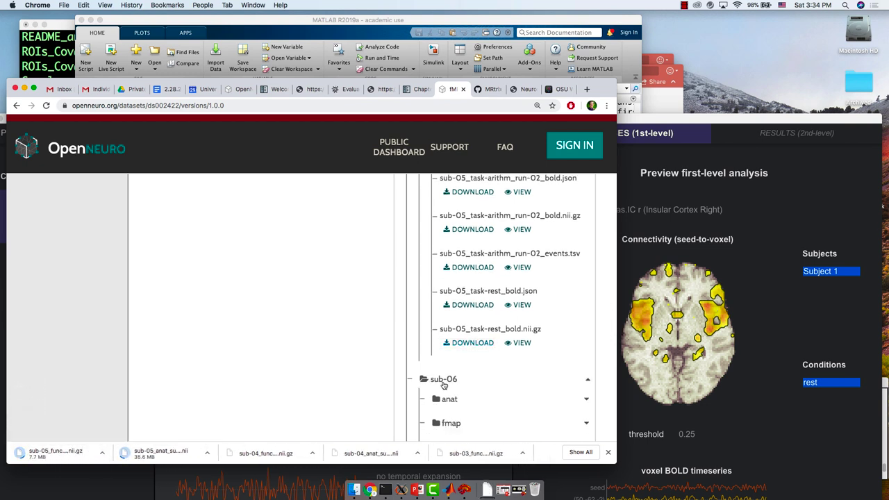
{"action": "scroll", "coordinate": [448, 364], "scroll_direction": "down", "scroll_amount": 1}
{"action": "left_click", "coordinate": [450, 358]}
{"action": "scroll", "coordinate": [453, 357], "scroll_direction": "down", "scroll_amount": 1}
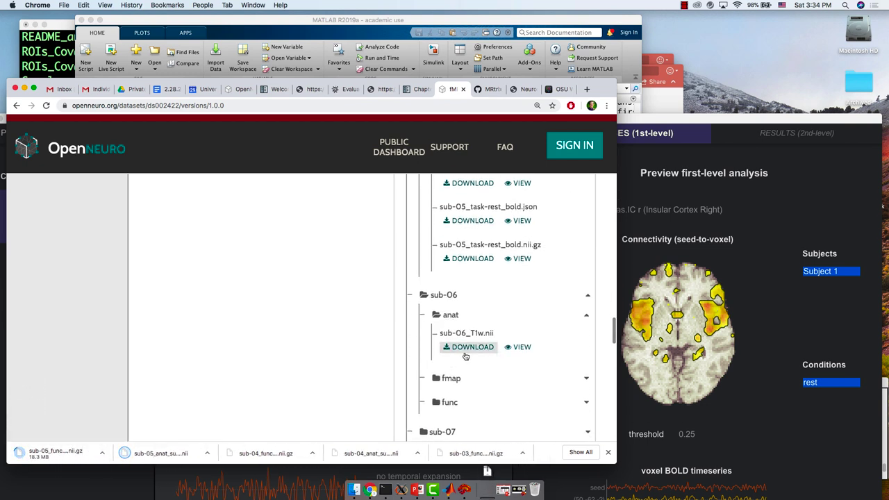
{"action": "left_click", "coordinate": [465, 348]}
- Expand the func folder of sub-06 and download sub-06_task-rest_bold.nii.gz
{"action": "scroll", "coordinate": [466, 349], "scroll_direction": "down", "scroll_amount": 1}
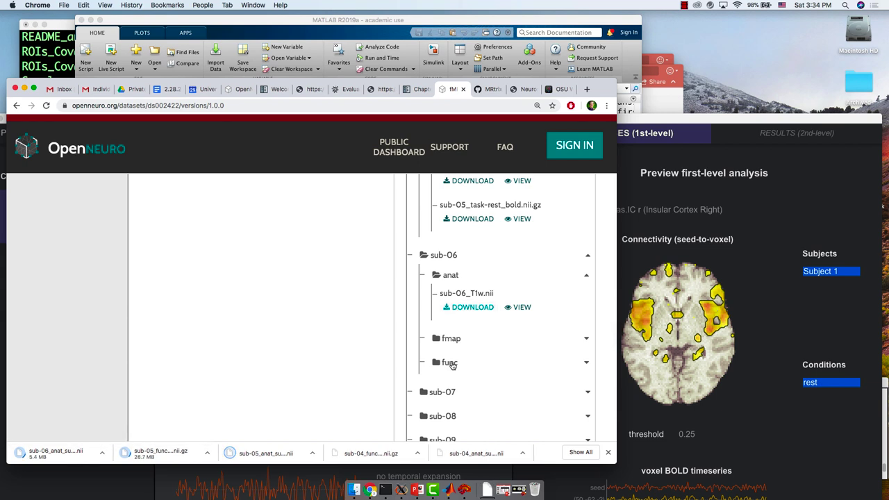
{"action": "left_click", "coordinate": [451, 362]}
{"action": "scroll", "coordinate": [452, 364], "scroll_direction": "down", "scroll_amount": 5}
{"action": "scroll", "coordinate": [452, 362], "scroll_direction": "down", "scroll_amount": 3}
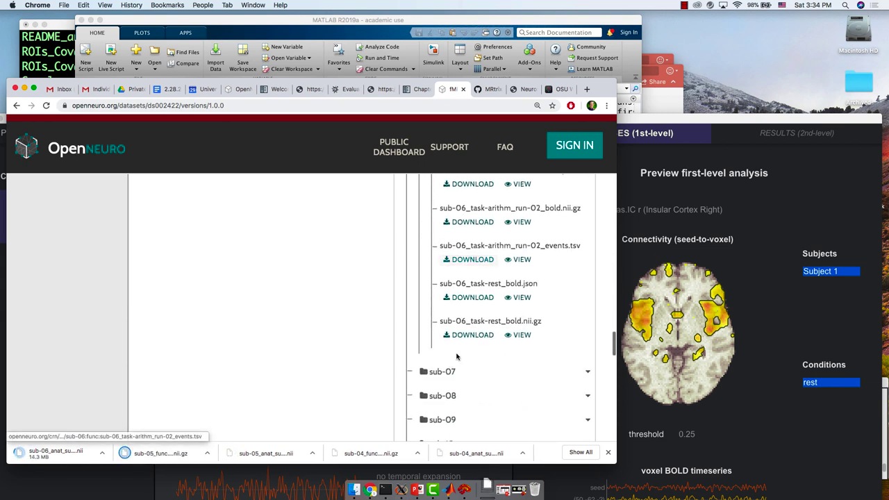
{"action": "left_click", "coordinate": [477, 339]}
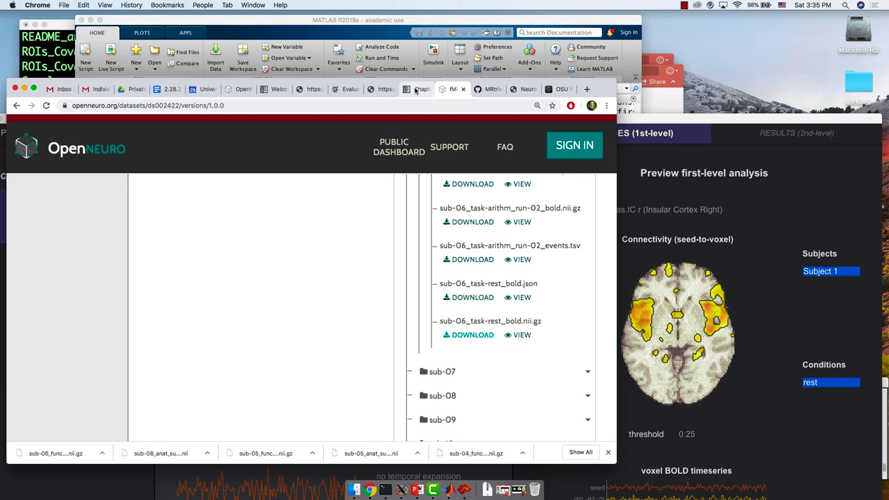
- Return to the Andy's Brain Book CONN tutorial page and open Chapter #9: Group-level analysis
{"action": "left_click", "coordinate": [415, 90]}
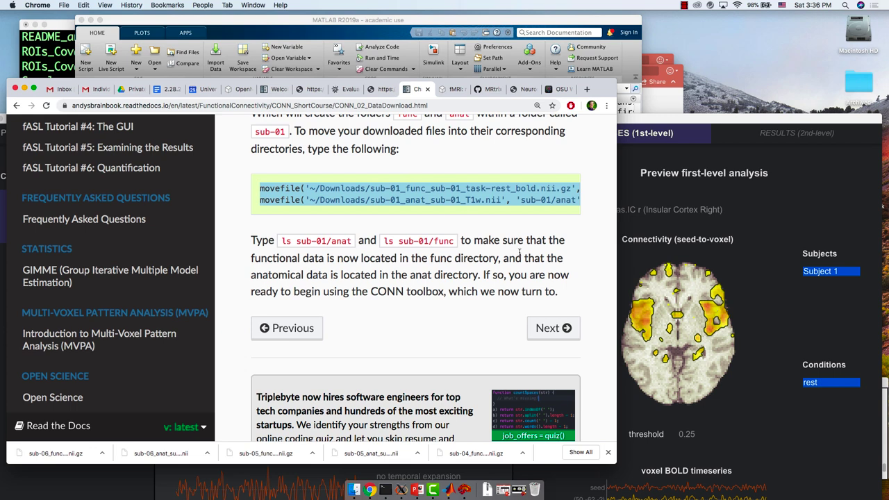
{"action": "scroll", "coordinate": [184, 202], "scroll_direction": "up", "scroll_amount": 10}
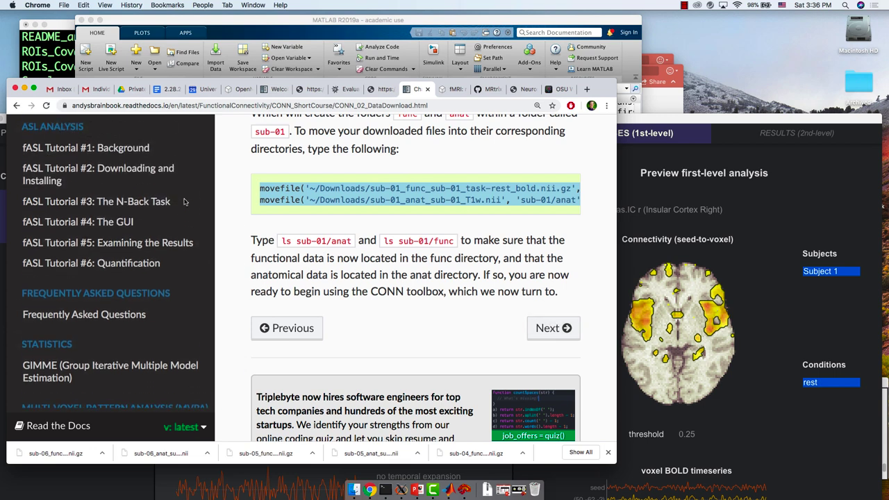
{"action": "scroll", "coordinate": [185, 202], "scroll_direction": "up", "scroll_amount": 9}
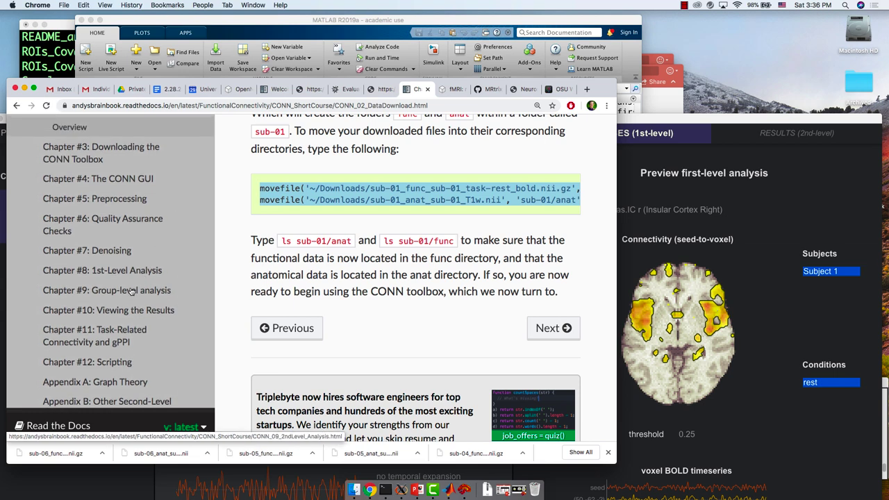
{"action": "scroll", "coordinate": [130, 292], "scroll_direction": "up", "scroll_amount": 2}
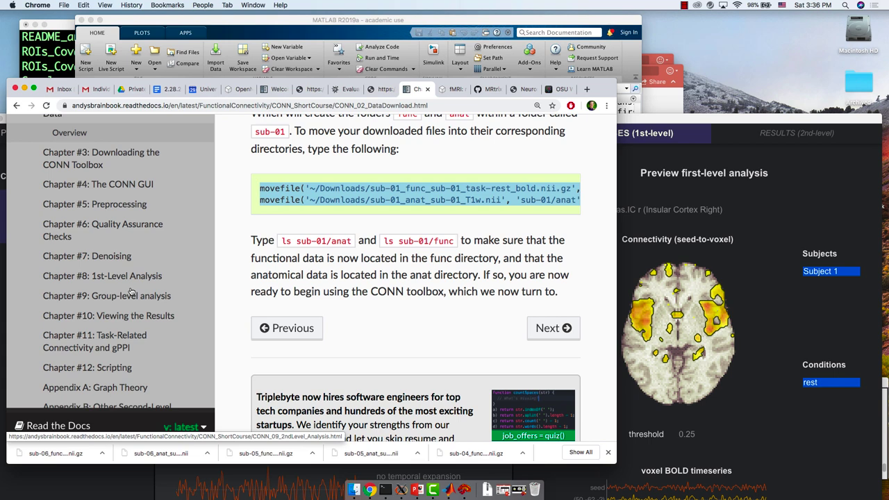
{"action": "scroll", "coordinate": [130, 292], "scroll_direction": "up", "scroll_amount": 5}
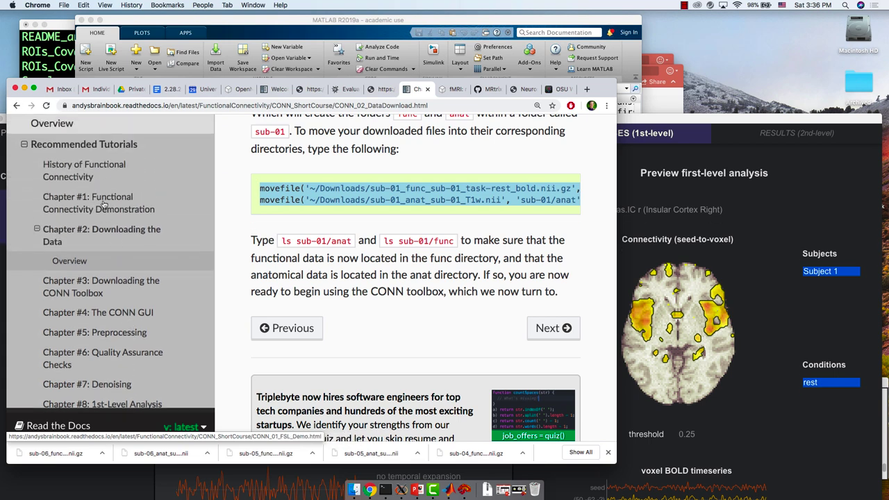
{"action": "scroll", "coordinate": [116, 211], "scroll_direction": "down", "scroll_amount": 3}
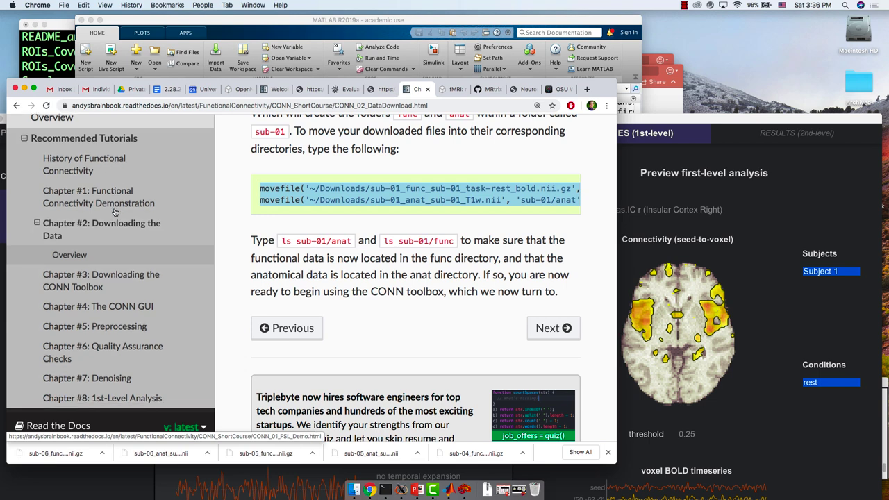
{"action": "scroll", "coordinate": [116, 212], "scroll_direction": "down", "scroll_amount": 6}
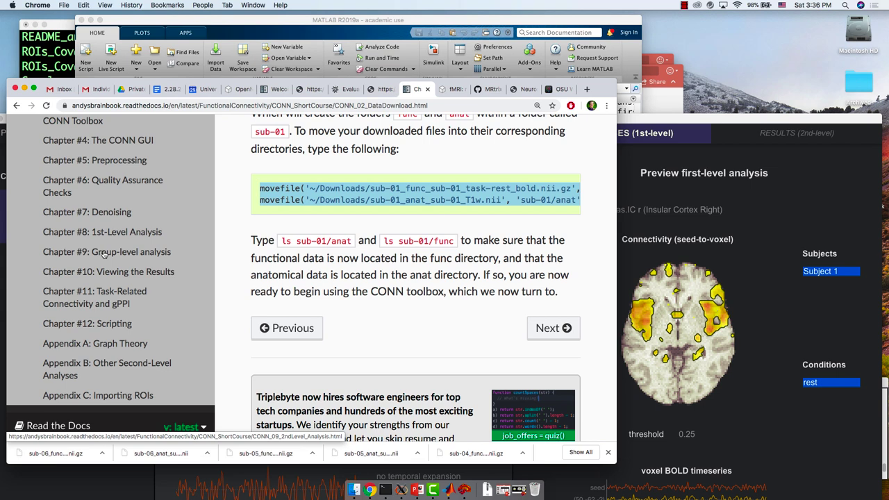
{"action": "left_click", "coordinate": [103, 255]}
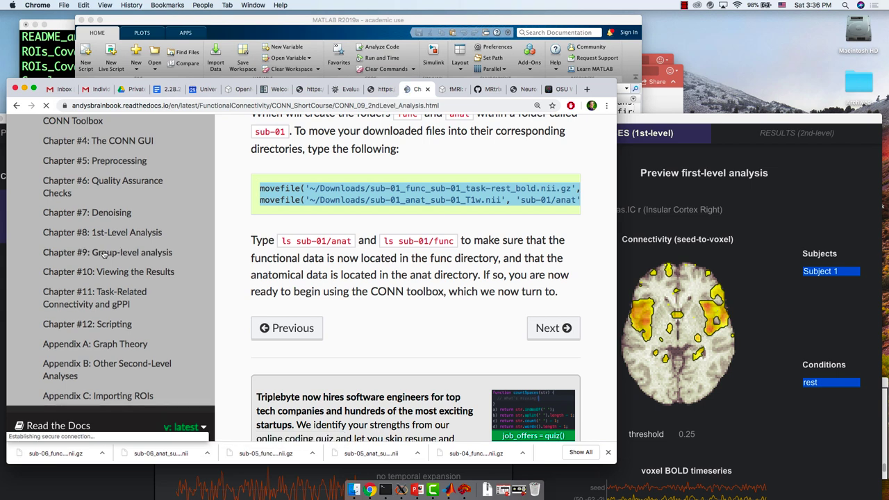
- Copy the whole MATLAB loop that moves the downloads of subjects 02 to 06 from the note under Setting up the Group-Level Analysis
{"action": "scroll", "coordinate": [321, 262], "scroll_direction": "down", "scroll_amount": 5}
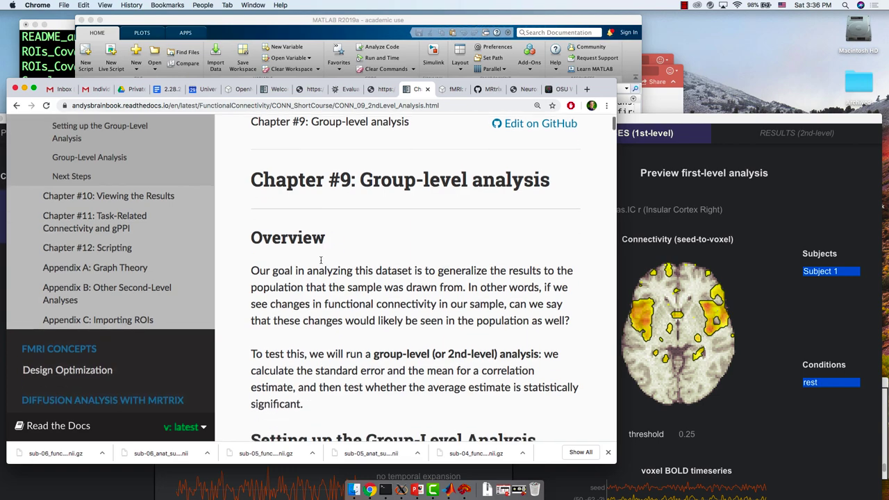
{"action": "scroll", "coordinate": [318, 260], "scroll_direction": "down", "scroll_amount": 1}
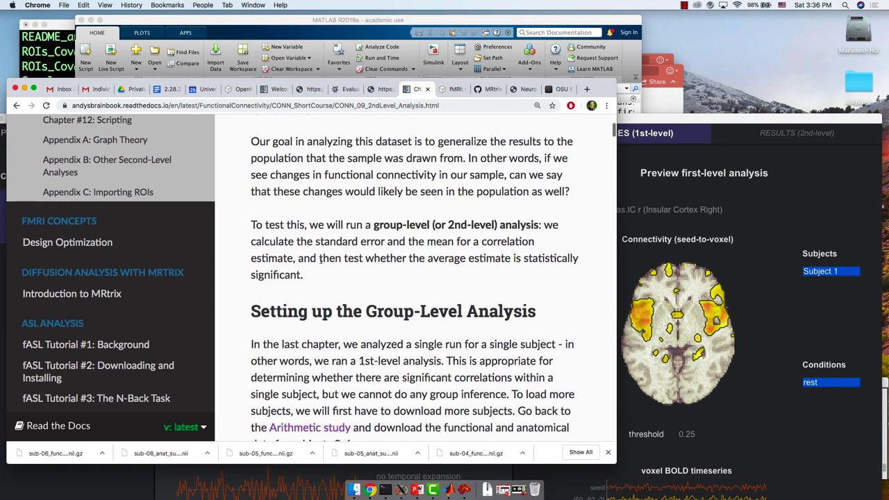
{"action": "scroll", "coordinate": [321, 260], "scroll_direction": "down", "scroll_amount": 4}
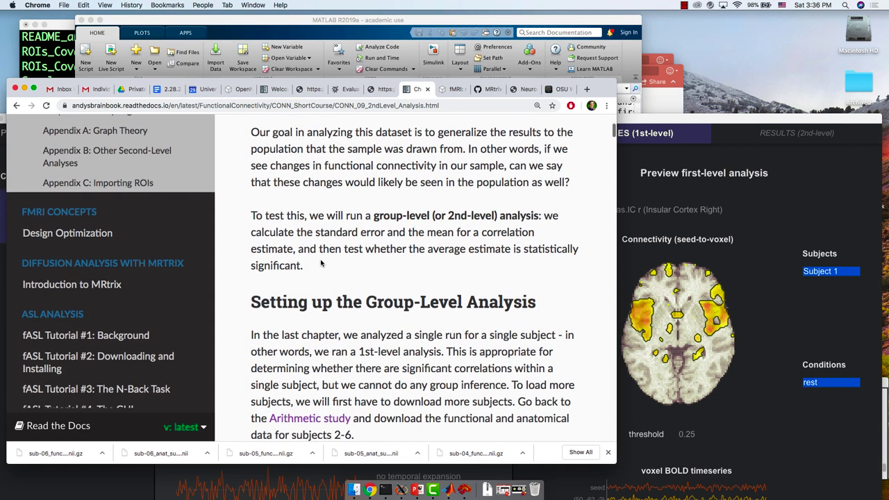
{"action": "scroll", "coordinate": [321, 259], "scroll_direction": "down", "scroll_amount": 4}
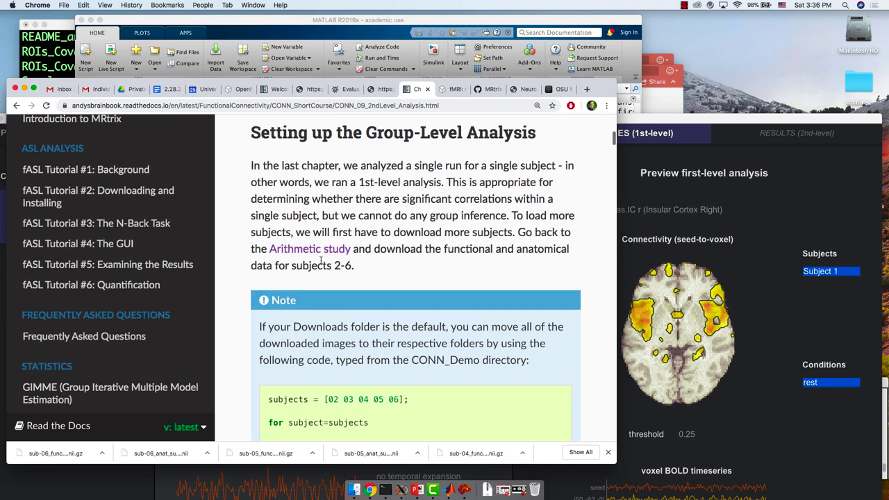
{"action": "scroll", "coordinate": [321, 262], "scroll_direction": "down", "scroll_amount": 3}
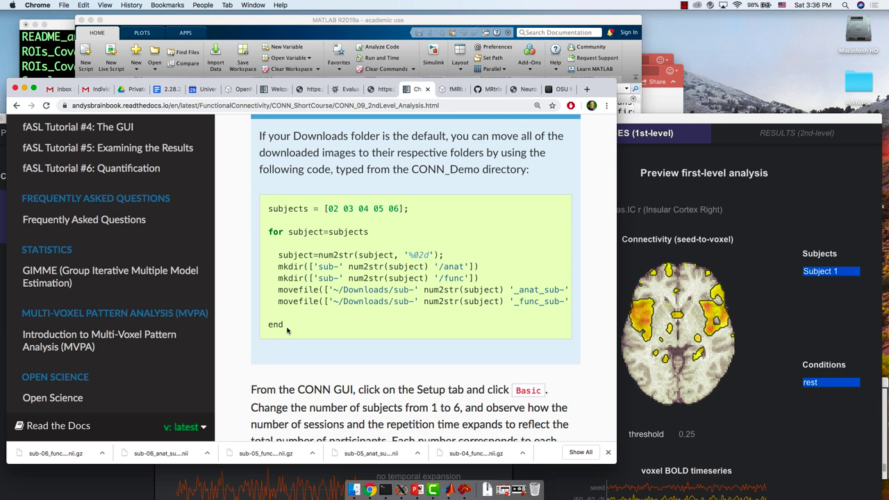
{"action": "left_click_drag", "start_coordinate": [287, 331], "coordinate": [268, 209]}
{"action": "key", "text": "super+c"}
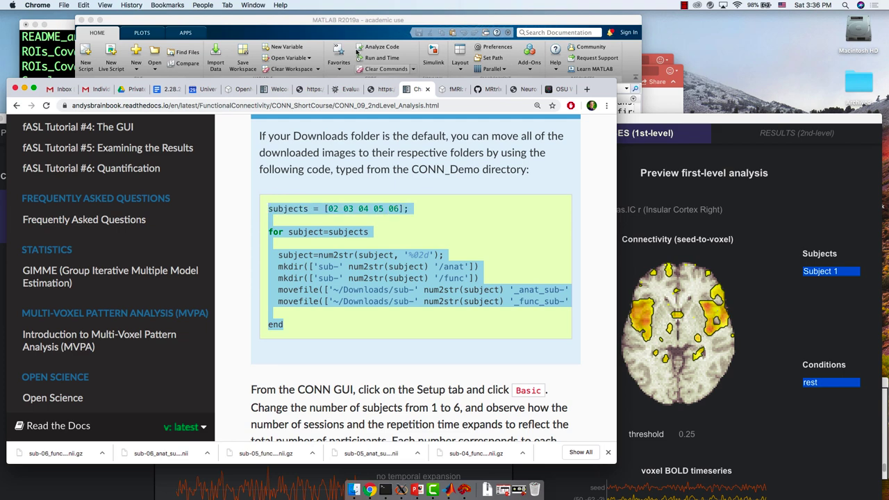
- In MATLAB, change to ~/Desktop/CONN_Demo/ and run the copied loop that sorts the downloads of subjects 02 to 06 into anat and func folders
{"action": "left_click", "coordinate": [346, 25]}
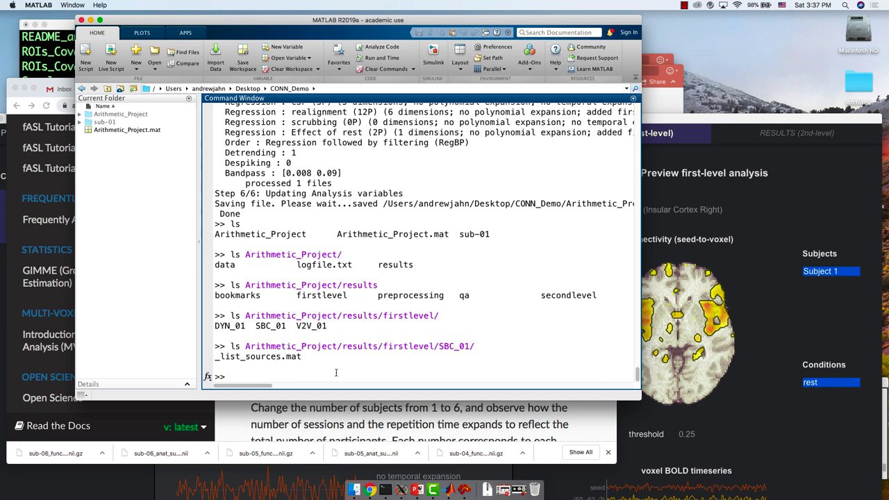
{"action": "left_click", "coordinate": [366, 426]}
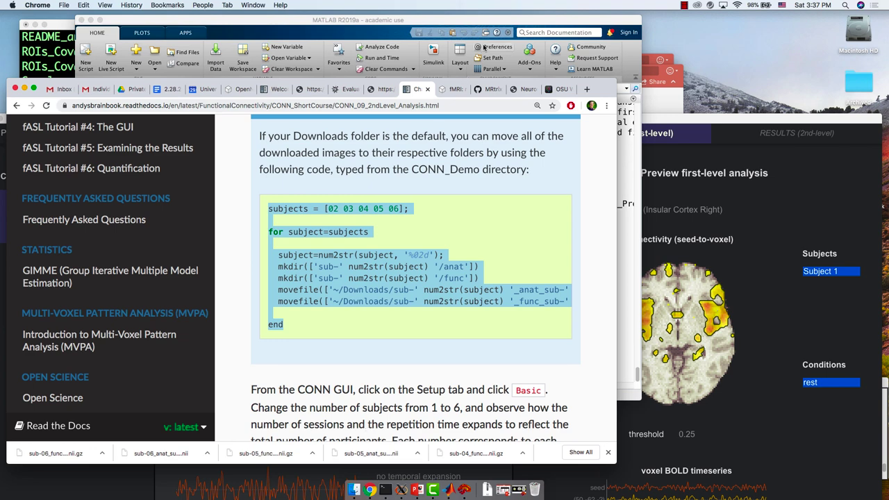
{"action": "left_click", "coordinate": [420, 25]}
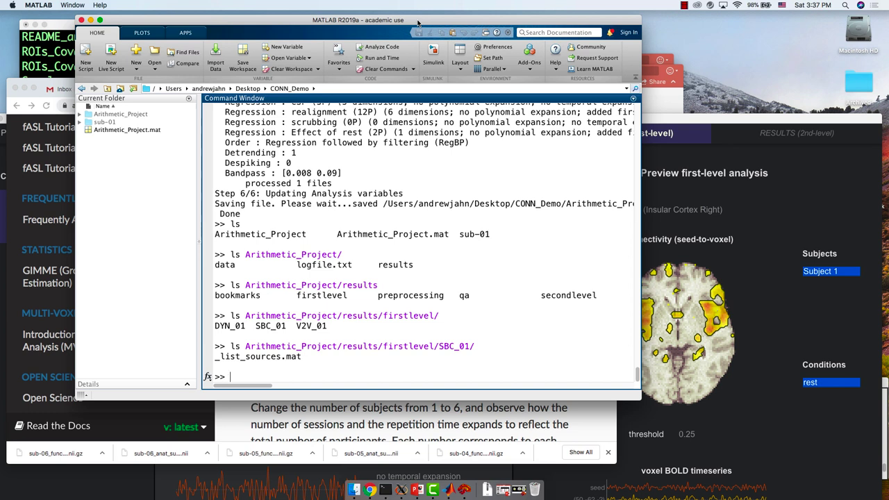
{"action": "type", "text": "cd ~/Desktop/CONN"}
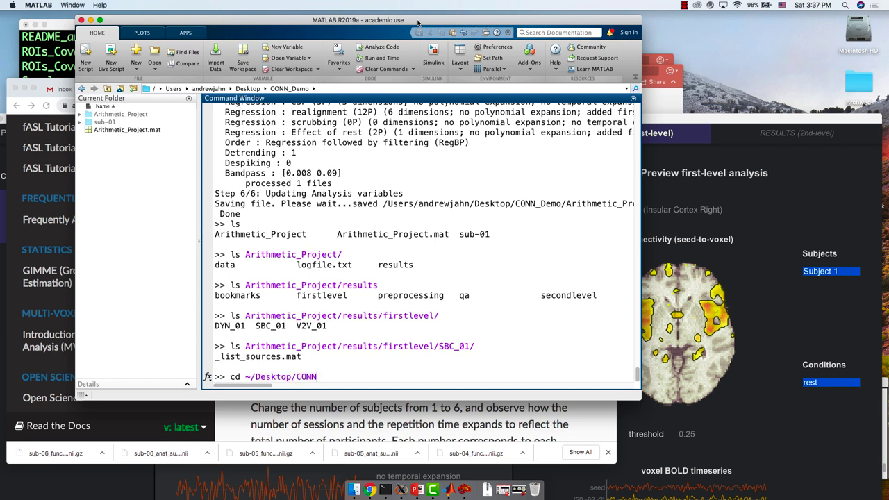
{"action": "key", "text": "Tab"}
{"action": "key", "text": "Return"}
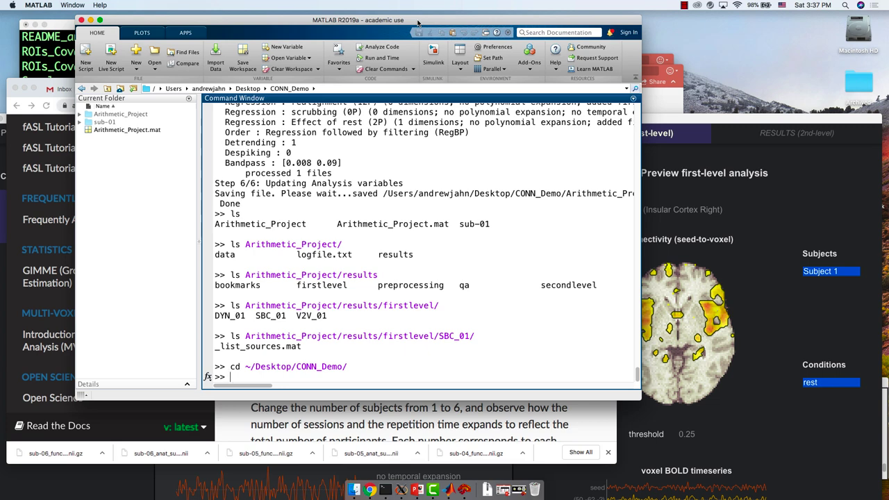
{"action": "key", "text": "super+v"}
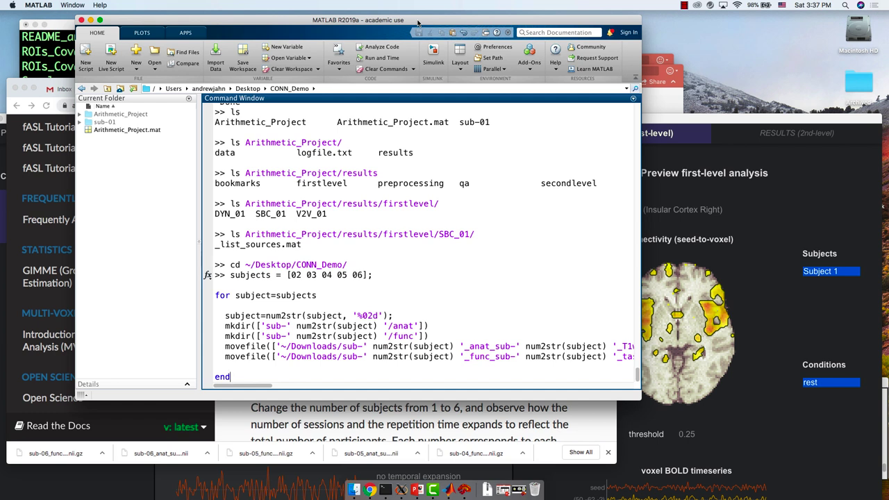
{"action": "key", "text": "Return"}
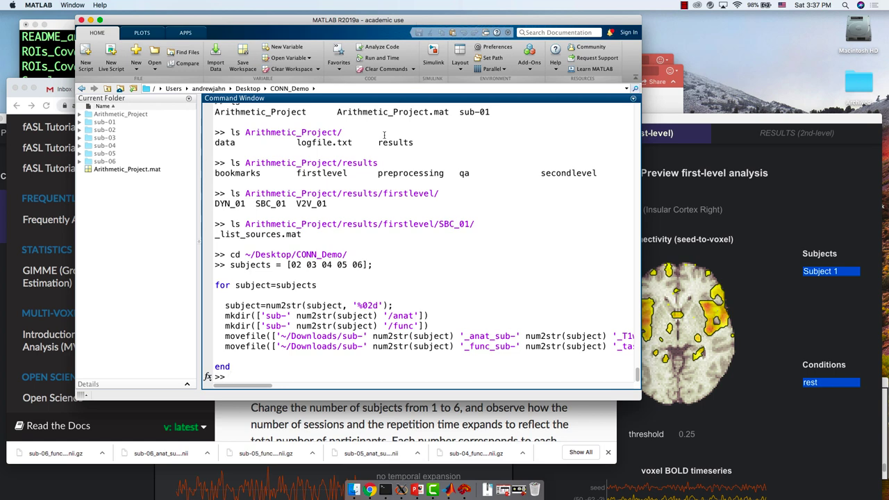
- Check the tutorial's basic setup instructions, switch to the CONN toolbox and set the number of subjects to 6 in the basic setup information
{"action": "left_click", "coordinate": [322, 433]}
{"action": "scroll", "coordinate": [321, 434], "scroll_direction": "down", "scroll_amount": 6}
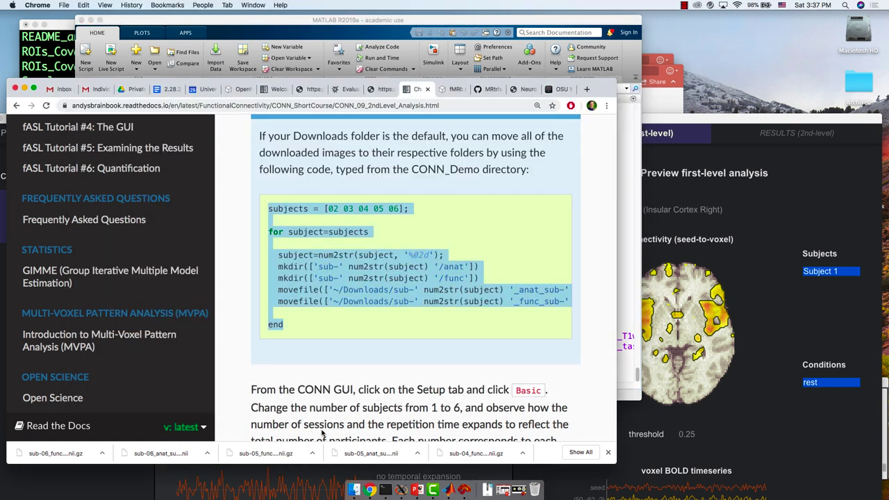
{"action": "scroll", "coordinate": [322, 433], "scroll_direction": "up", "scroll_amount": 3}
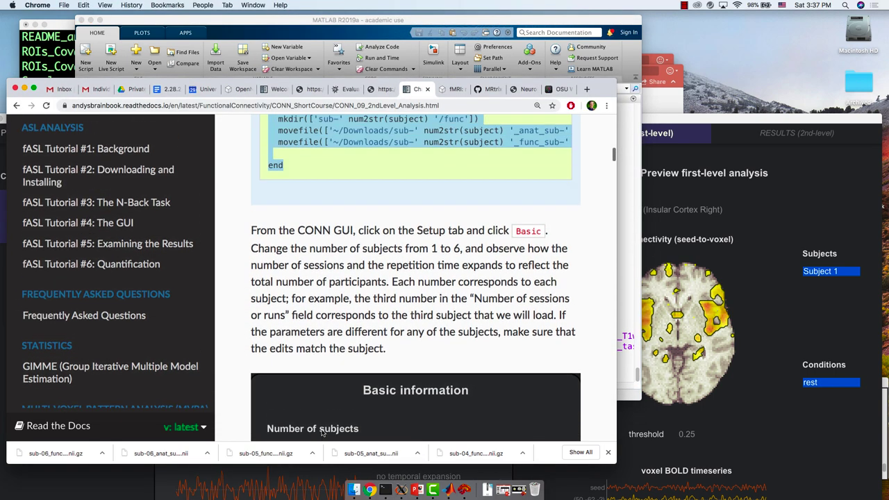
{"action": "left_click", "coordinate": [671, 129]}
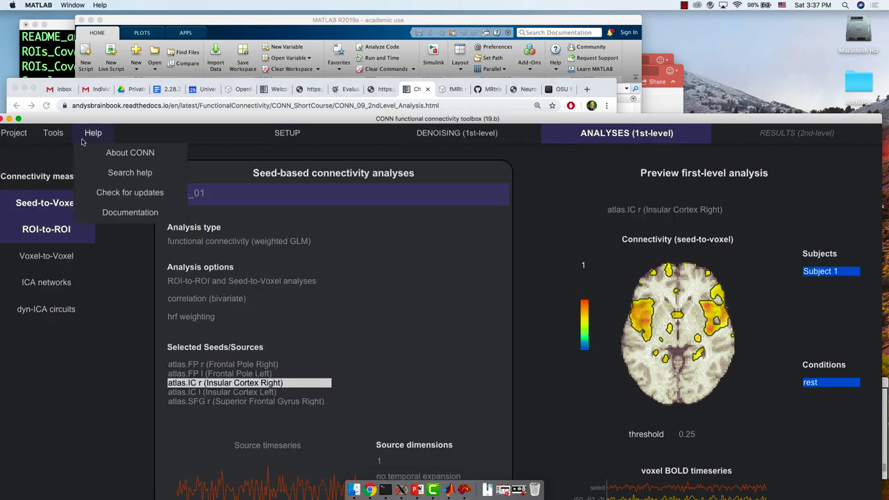
{"action": "mouse_move", "coordinate": [292, 134]}
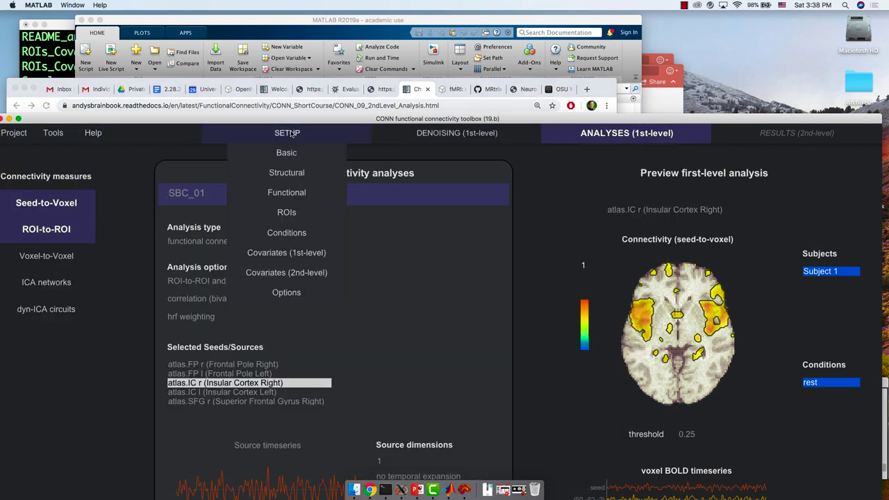
{"action": "left_click", "coordinate": [292, 134]}
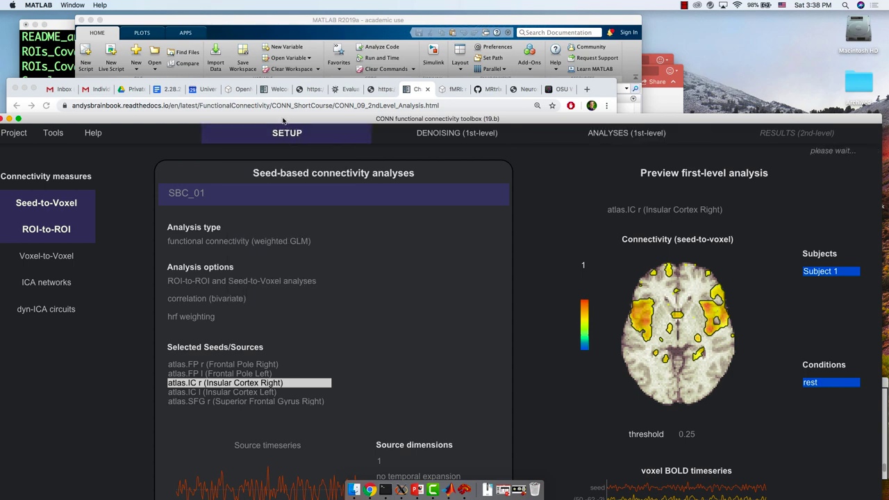
{"action": "left_click_drag", "start_coordinate": [283, 121], "coordinate": [303, 59]}
{"action": "left_click", "coordinate": [60, 153]}
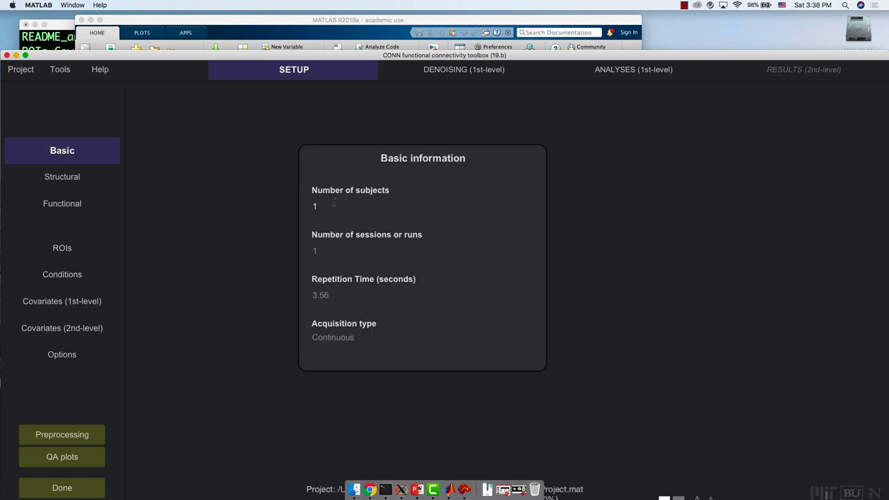
{"action": "double_click", "coordinate": [333, 202]}
{"action": "type", "text": "6"}
{"action": "key", "text": "Return"}
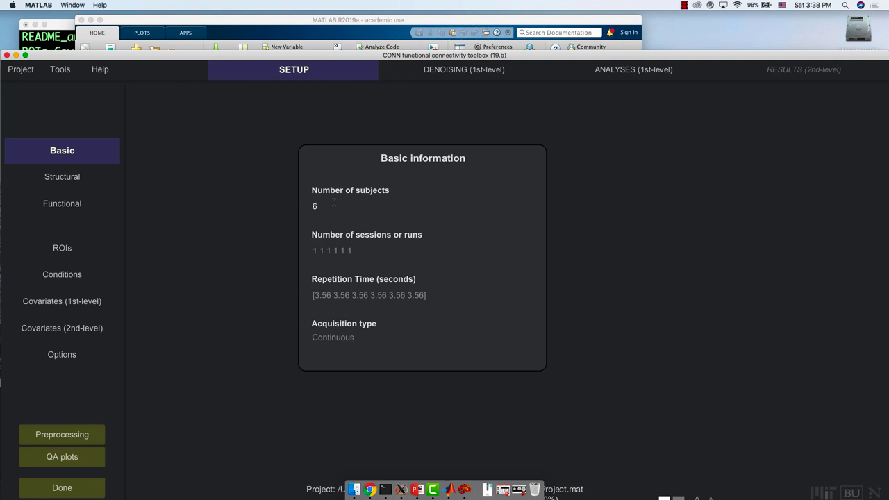
{"action": "key", "text": "Return"}
- Open the structural data setup, browse up to the CONN_Demo folder and select Subjects 1 through 6
{"action": "left_click", "coordinate": [71, 186]}
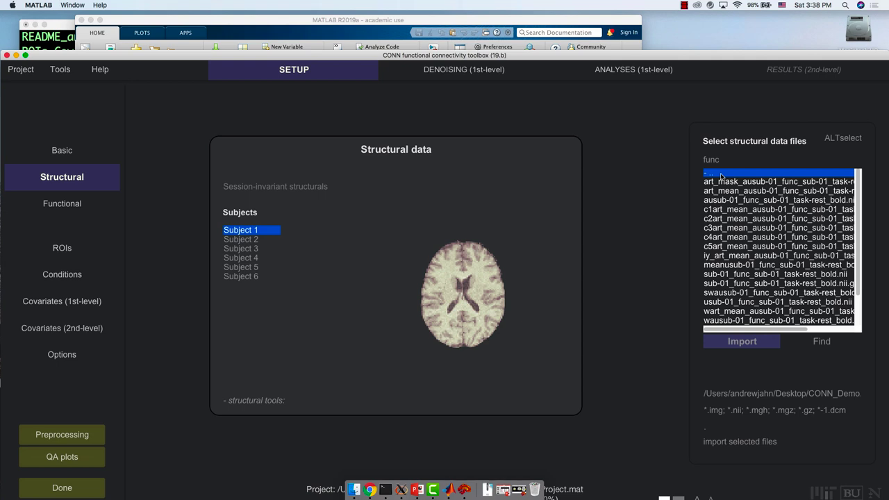
{"action": "left_click", "coordinate": [723, 175]}
{"action": "double_click", "coordinate": [728, 174]}
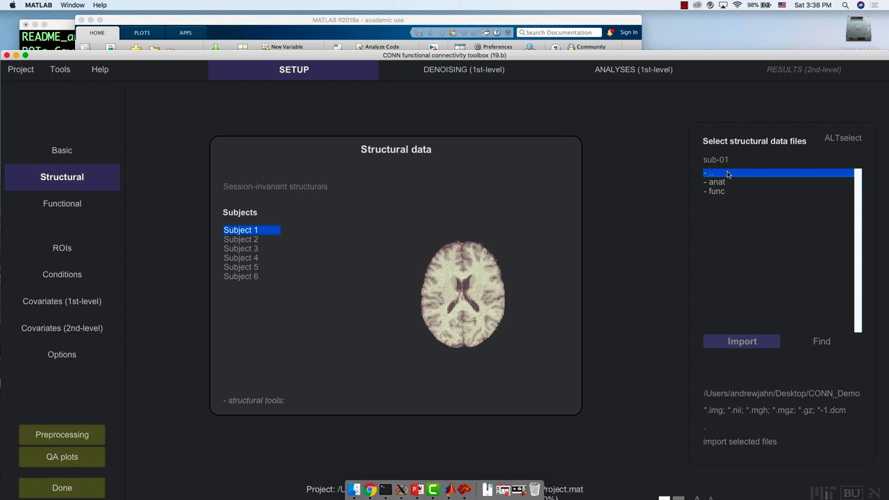
{"action": "double_click", "coordinate": [728, 174]}
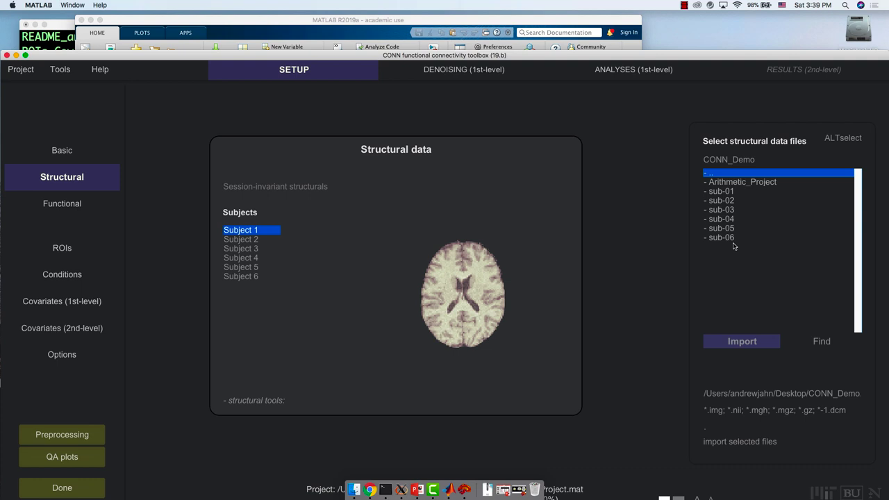
{"action": "left_click", "coordinate": [259, 278], "text": "shift"}
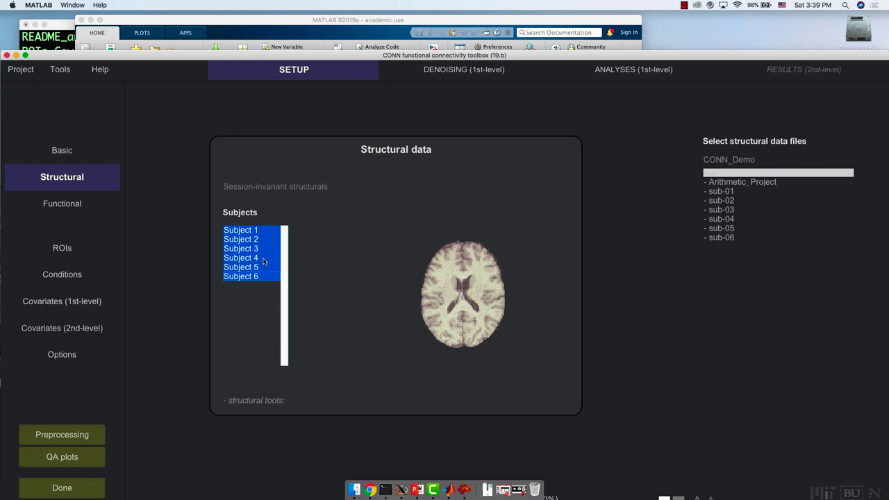
{"action": "mouse_move", "coordinate": [731, 357]}
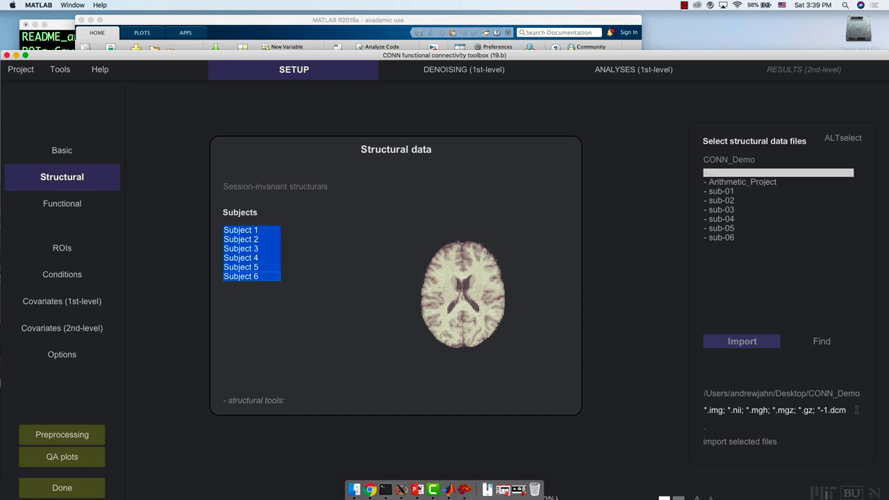
- Consult the tutorial's structural file selection example, and find the anatomical images under CONN_Demo using the filename filter T1w
{"action": "left_click", "coordinate": [370, 489]}
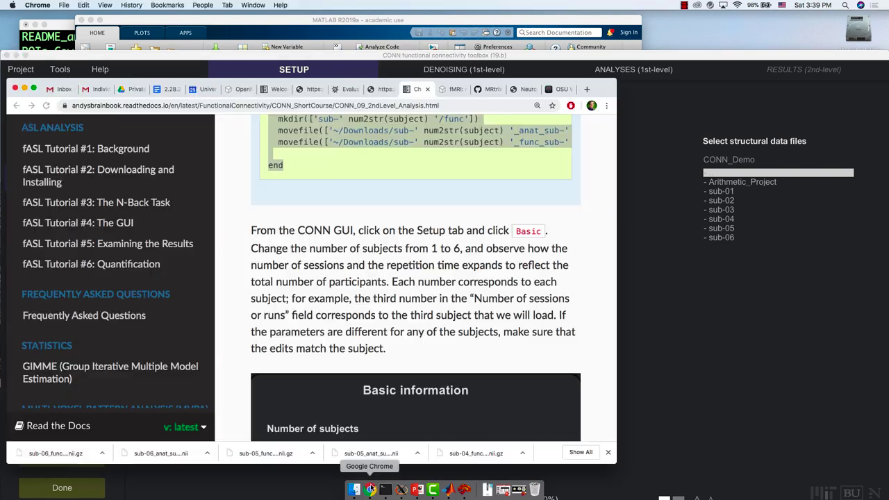
{"action": "scroll", "coordinate": [397, 388], "scroll_direction": "down", "scroll_amount": 15}
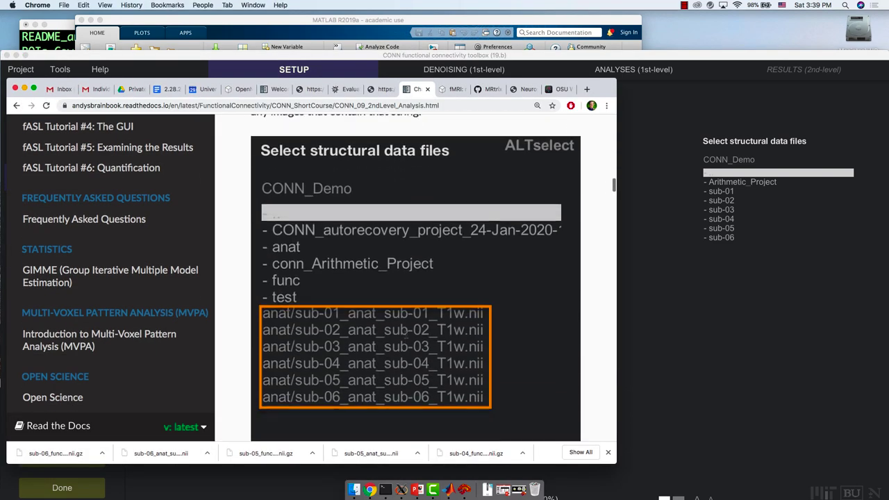
{"action": "scroll", "coordinate": [407, 337], "scroll_direction": "up", "scroll_amount": 3}
{"action": "scroll", "coordinate": [407, 338], "scroll_direction": "down", "scroll_amount": 8}
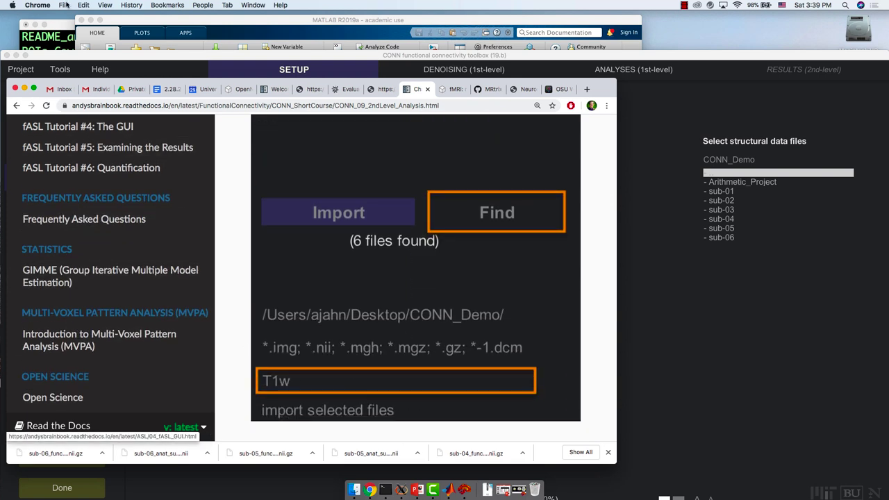
{"action": "mouse_move", "coordinate": [698, 370]}
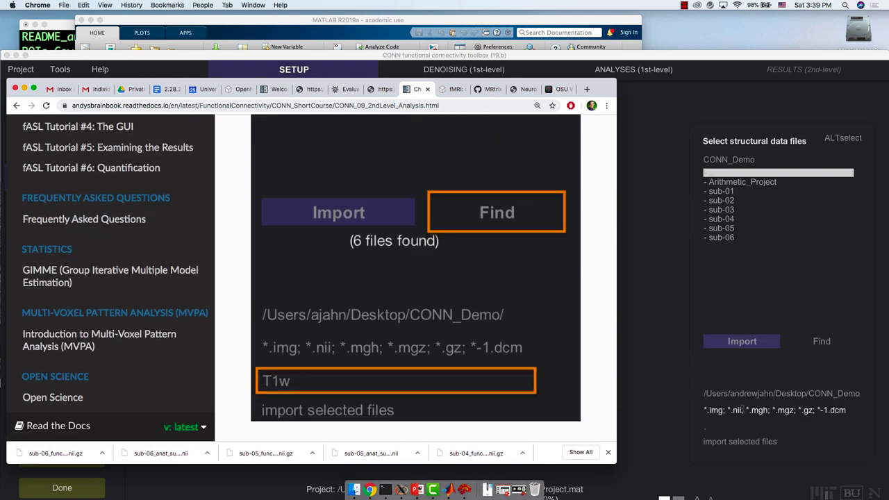
{"action": "left_click", "coordinate": [721, 428]}
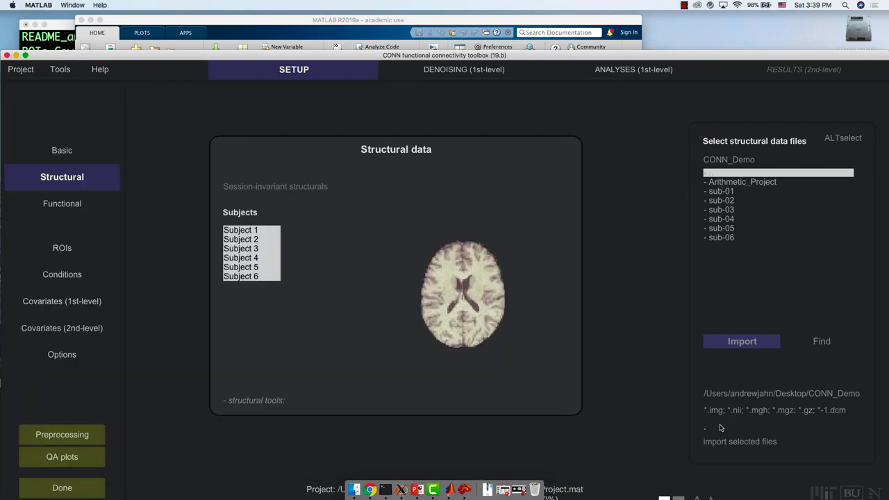
{"action": "left_click", "coordinate": [717, 431]}
{"action": "type", "text": "T1w"}
{"action": "left_click", "coordinate": [825, 344]}
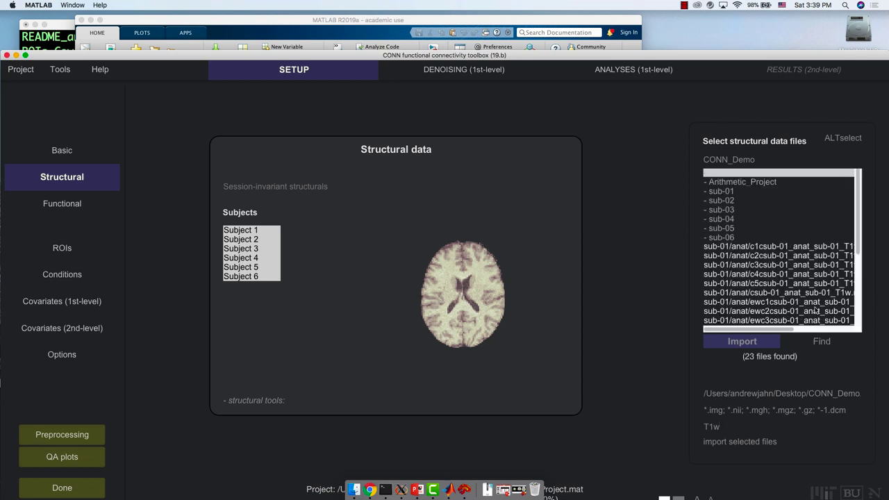
- Select the unprocessed T1w images of sub-02 through sub-06 in the found files and add sub-01_anat_sub-01_T1w.nii to the selection
{"action": "scroll", "coordinate": [817, 310], "scroll_direction": "down", "scroll_amount": 5}
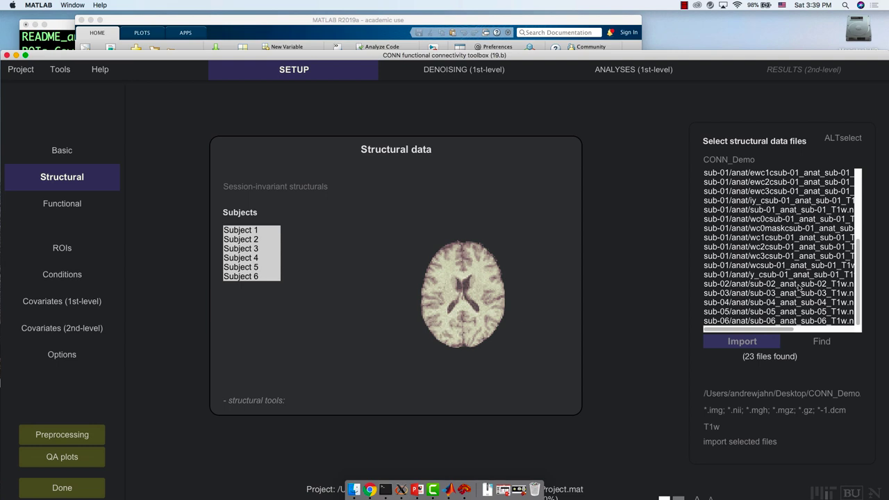
{"action": "scroll", "coordinate": [799, 287], "scroll_direction": "right", "scroll_amount": 3}
{"action": "scroll", "coordinate": [799, 287], "scroll_direction": "left", "scroll_amount": 3}
{"action": "left_click", "coordinate": [799, 285]}
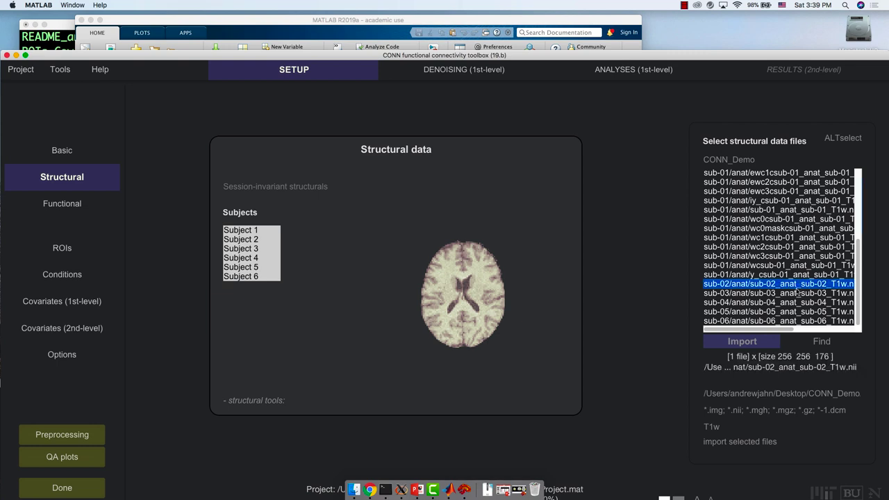
{"action": "left_click", "coordinate": [783, 321], "text": "shift"}
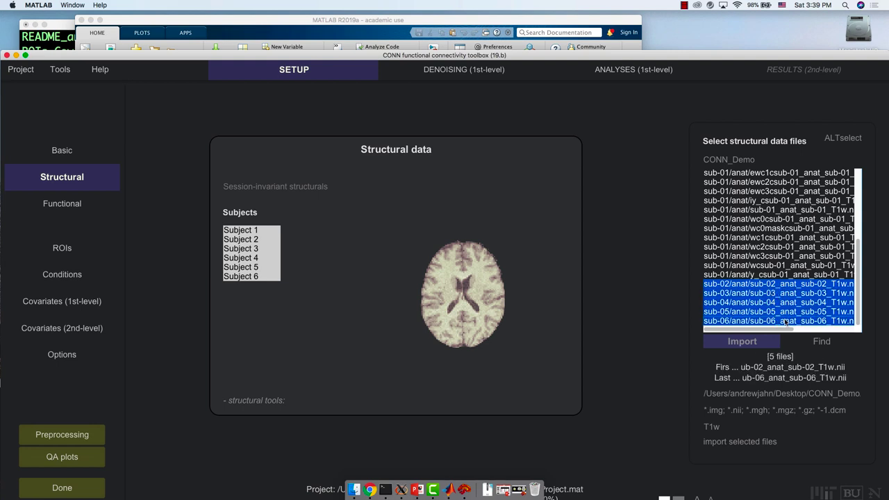
{"action": "scroll", "coordinate": [787, 321], "scroll_direction": "right", "scroll_amount": 2}
{"action": "scroll", "coordinate": [788, 321], "scroll_direction": "up", "scroll_amount": 1}
{"action": "scroll", "coordinate": [787, 321], "scroll_direction": "right", "scroll_amount": 2}
{"action": "scroll", "coordinate": [787, 322], "scroll_direction": "left", "scroll_amount": 4}
{"action": "scroll", "coordinate": [787, 322], "scroll_direction": "down", "scroll_amount": 1}
{"action": "scroll", "coordinate": [817, 253], "scroll_direction": "up", "scroll_amount": 1}
{"action": "scroll", "coordinate": [817, 252], "scroll_direction": "right", "scroll_amount": 2}
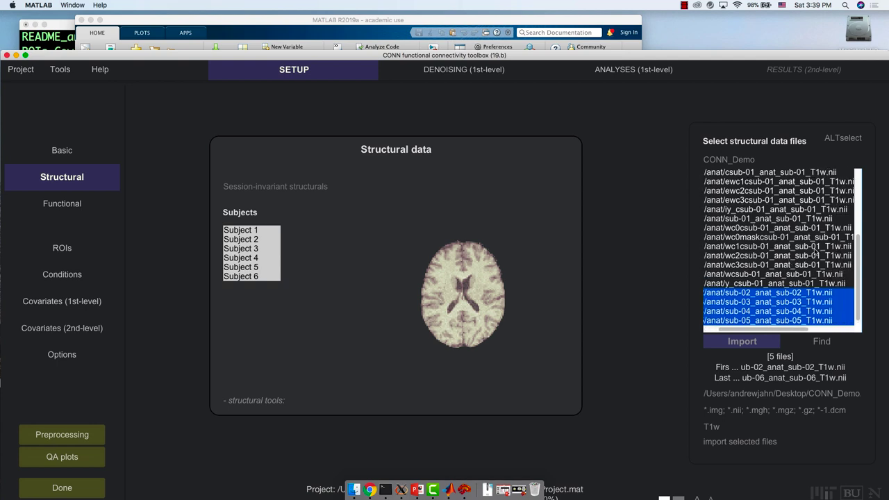
{"action": "left_click", "coordinate": [785, 220], "text": "super"}
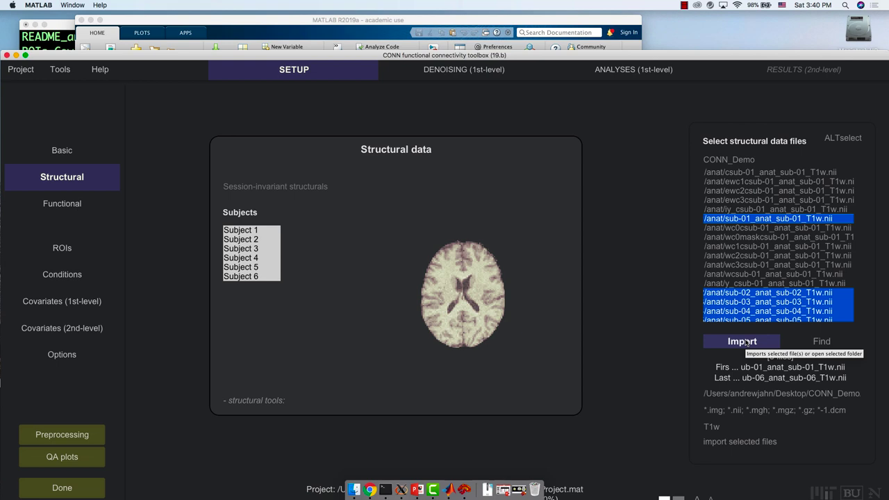
- Clear the T1w filename filter from the structural file selection
{"action": "left_click", "coordinate": [727, 428]}
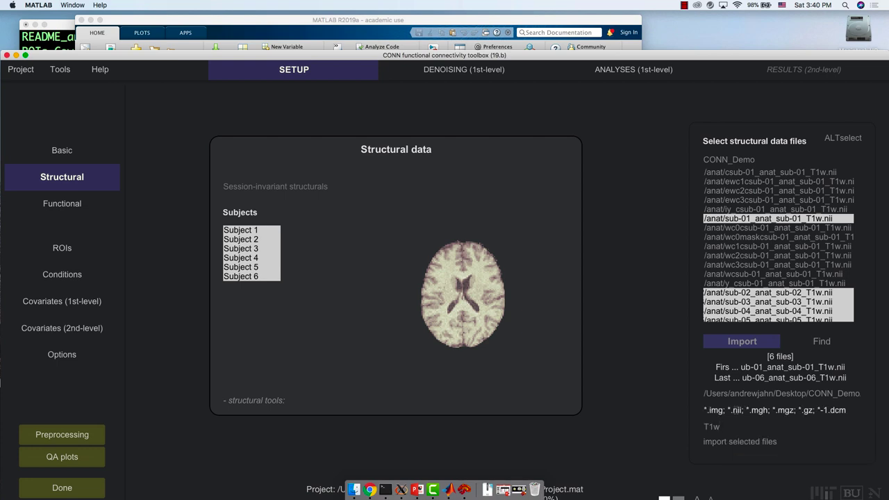
{"action": "scroll", "coordinate": [767, 285], "scroll_direction": "down", "scroll_amount": 1}
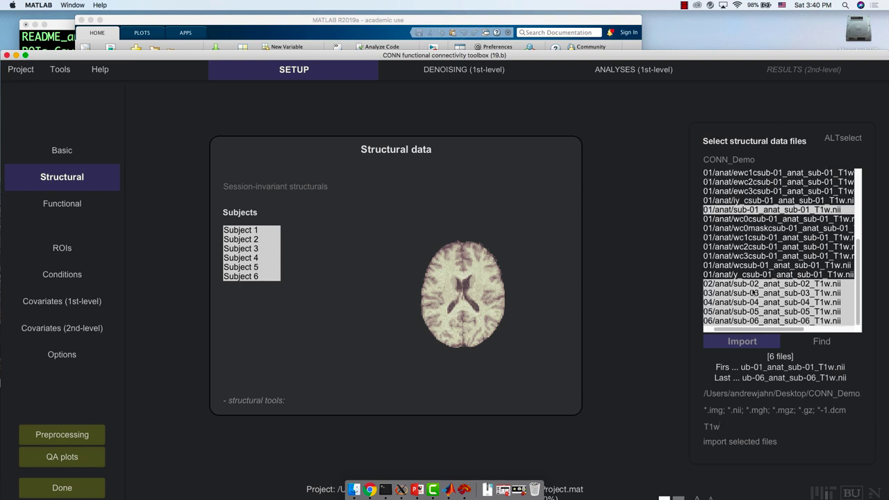
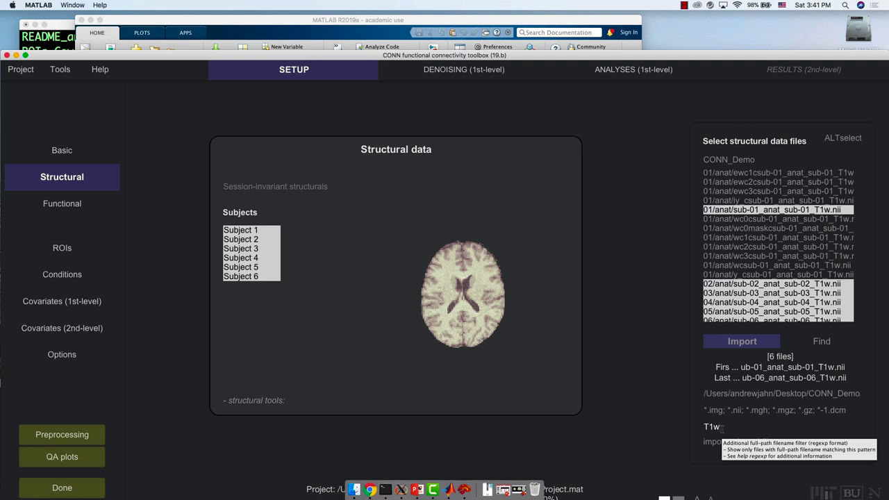
{"action": "double_click", "coordinate": [722, 428]}
{"action": "key", "text": "BackSpace"}
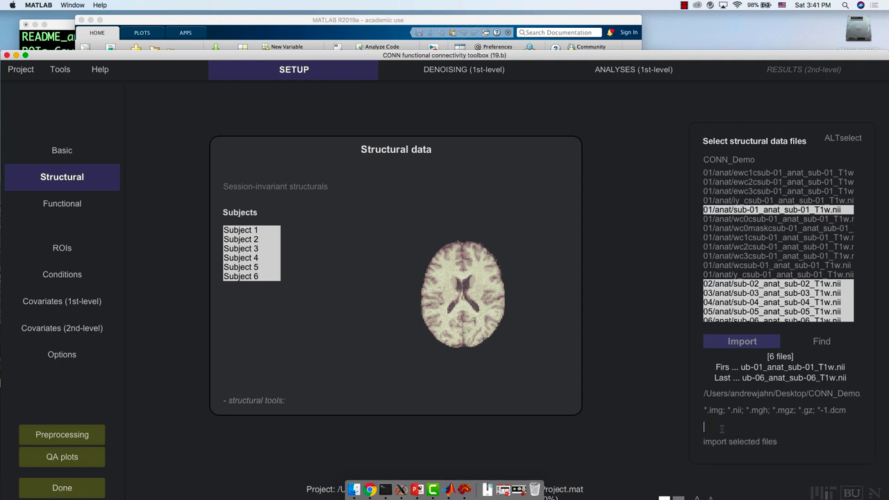
{"action": "key", "text": "Return"}
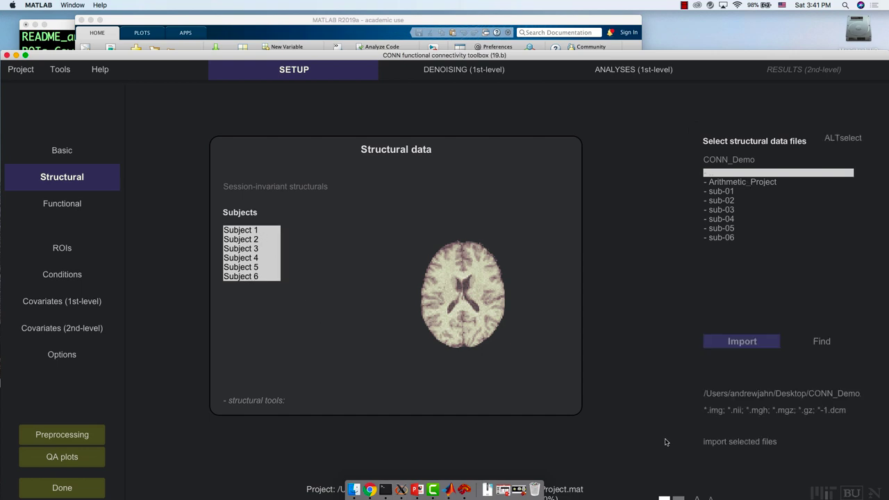
- Find the images matching T1w and import the unprocessed T1w files of sub-01 through sub-06 as structural data for the six subjects
{"action": "type", "text": "T1w"}
{"action": "left_click", "coordinate": [821, 342]}
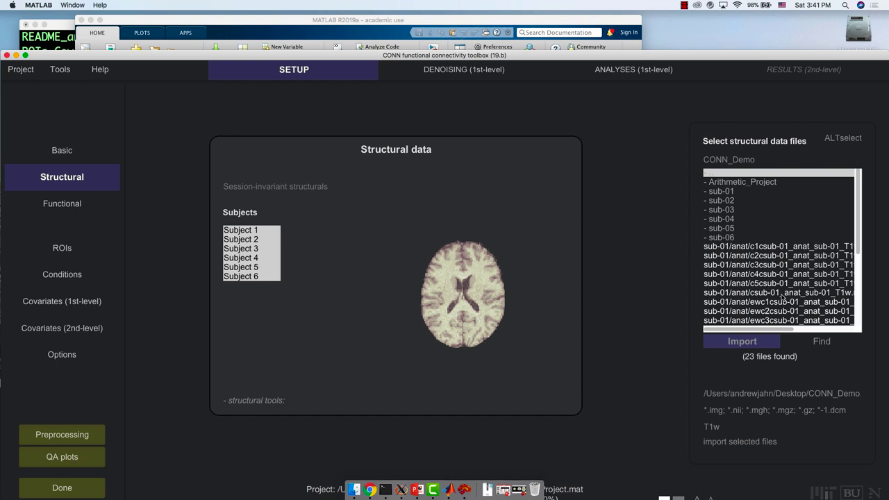
{"action": "scroll", "coordinate": [783, 299], "scroll_direction": "down", "scroll_amount": 5}
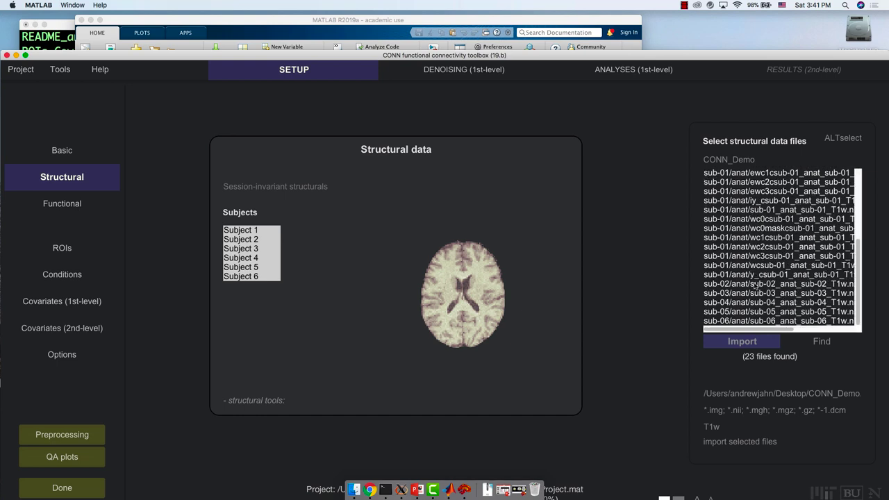
{"action": "left_click_drag", "start_coordinate": [757, 285], "coordinate": [756, 321]}
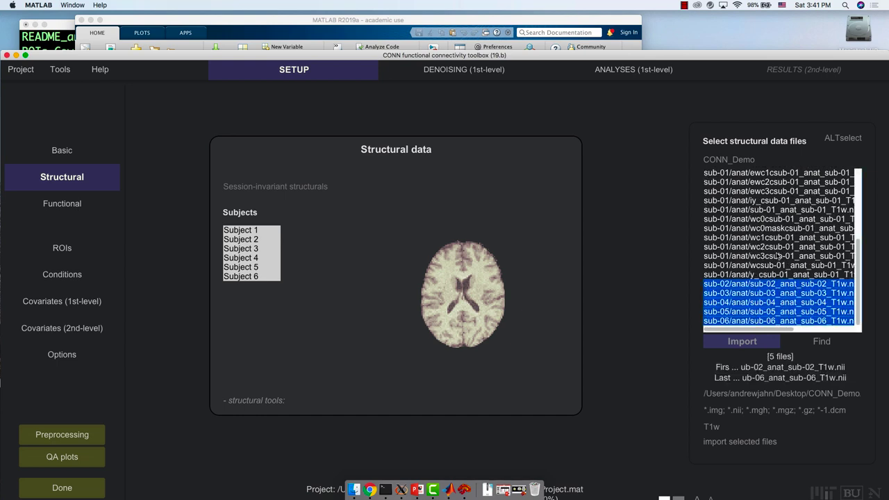
{"action": "left_click", "coordinate": [773, 210], "text": "super"}
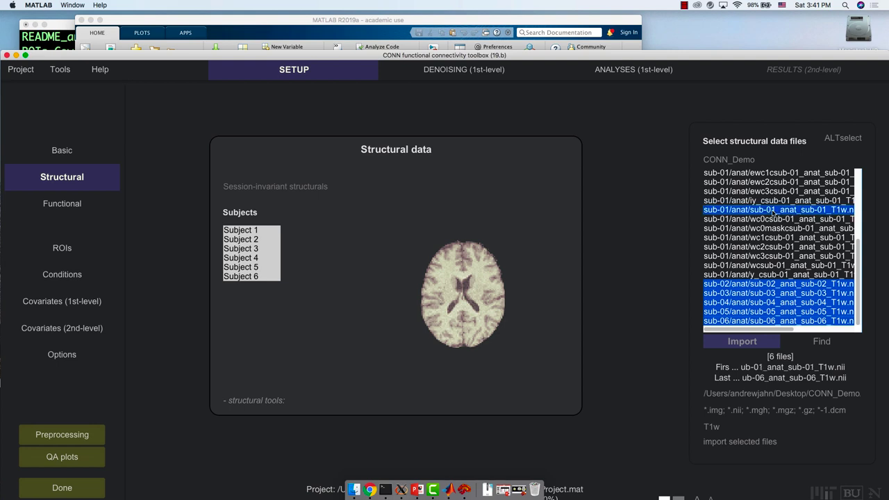
{"action": "scroll", "coordinate": [771, 213], "scroll_direction": "up", "scroll_amount": 1}
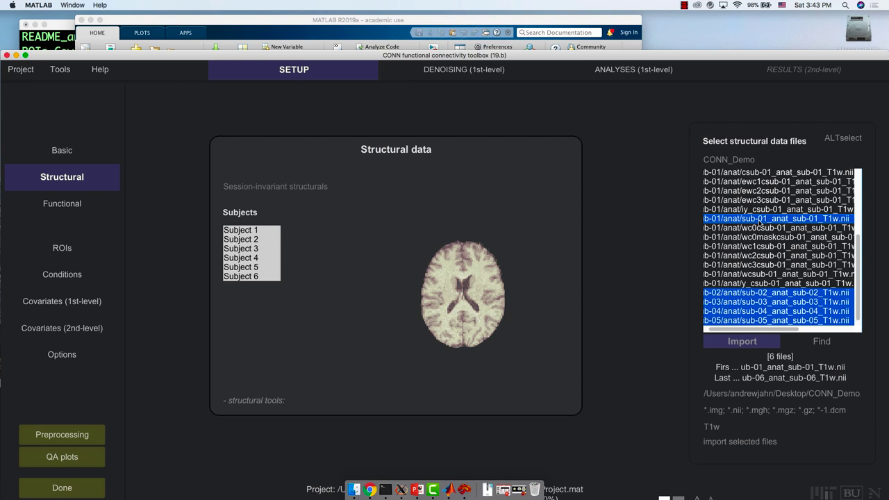
{"action": "left_click", "coordinate": [749, 341]}
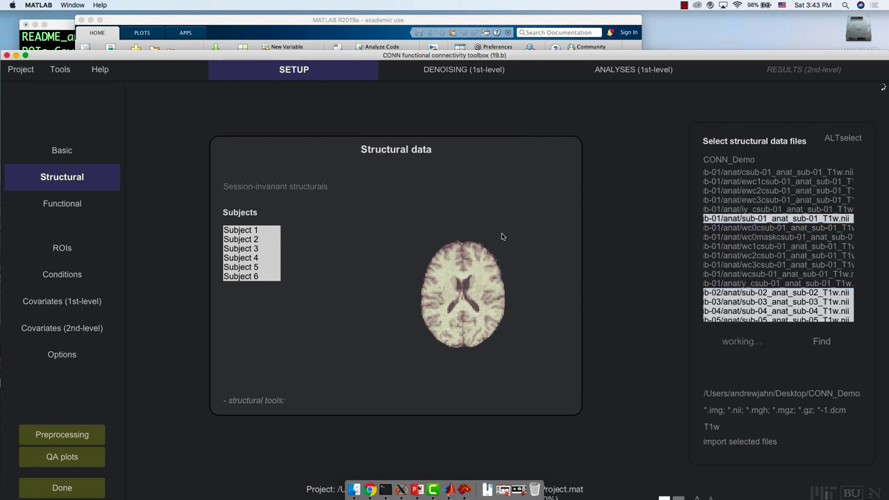
{"action": "left_click", "coordinate": [420, 171]}
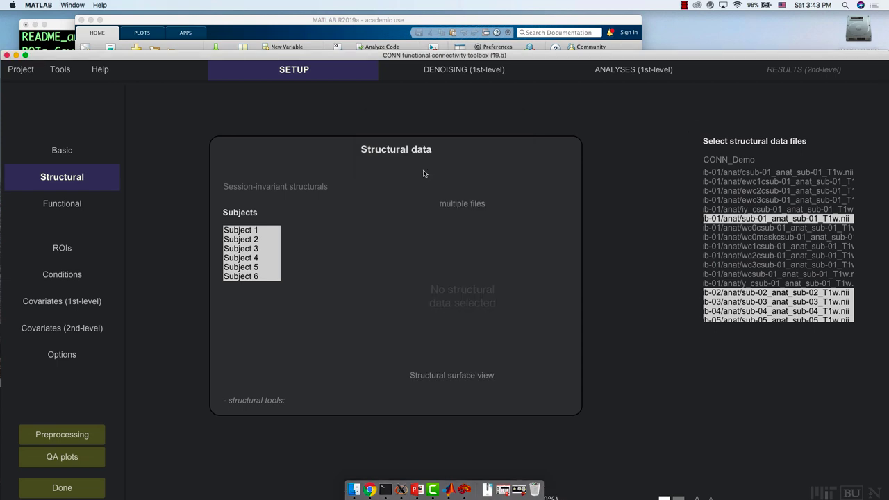
- Check the imported structural images by going through Subjects 1 to 5 one at a time
{"action": "left_click", "coordinate": [255, 232]}
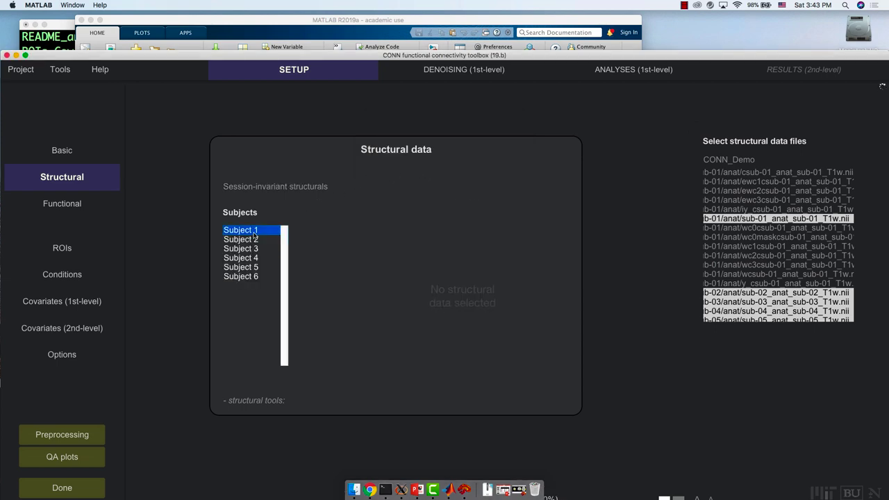
{"action": "key", "text": "Down"}
{"action": "key", "text": "Down"}
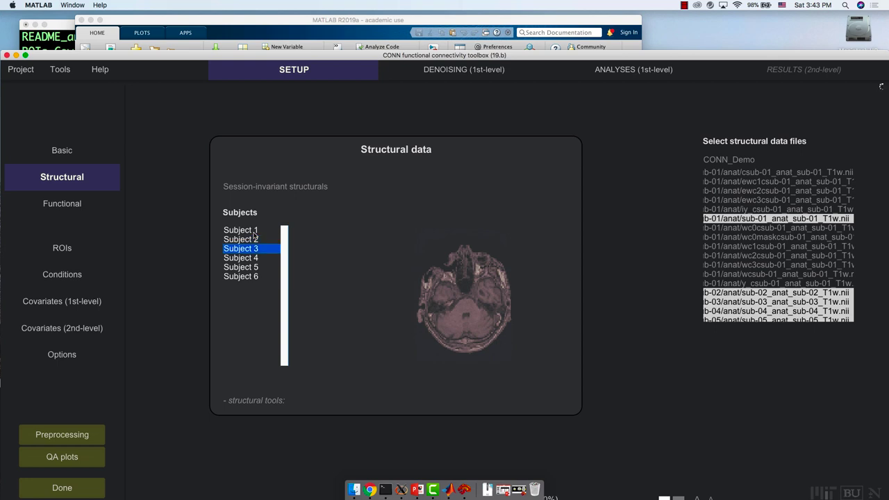
{"action": "key", "text": "Down"}
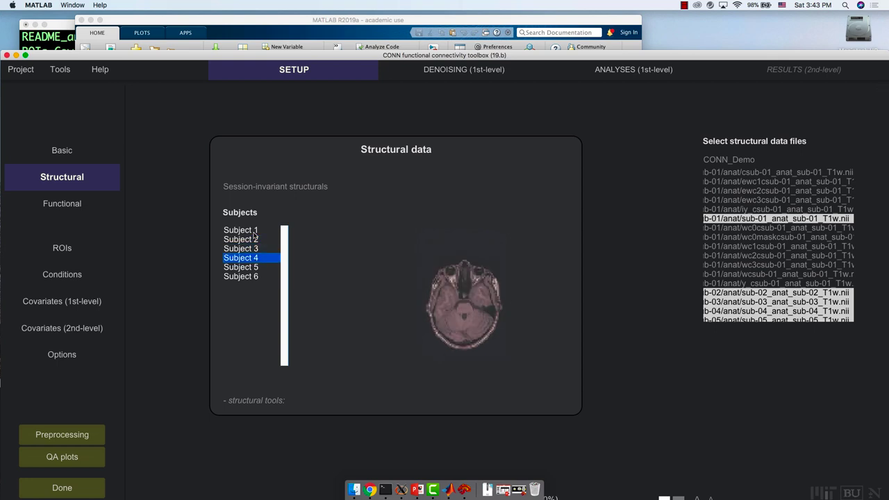
{"action": "key", "text": "Down"}
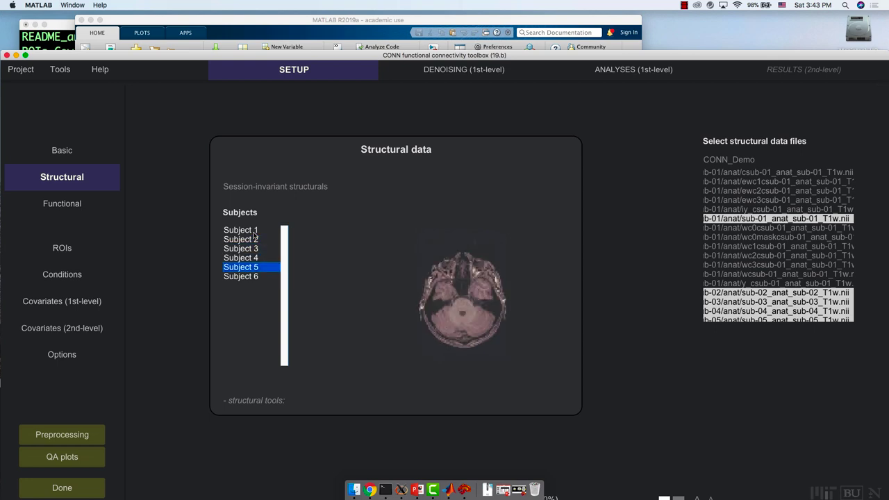
{"action": "key", "text": "Up"}
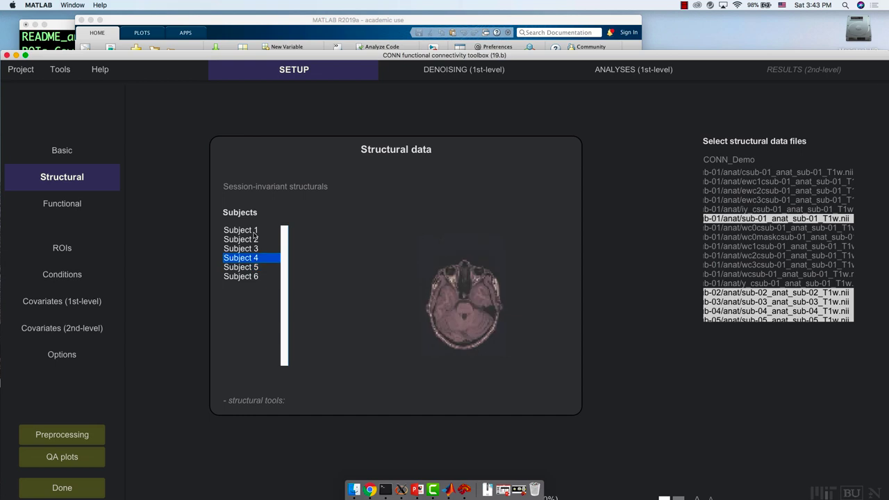
{"action": "key", "text": "Up"}
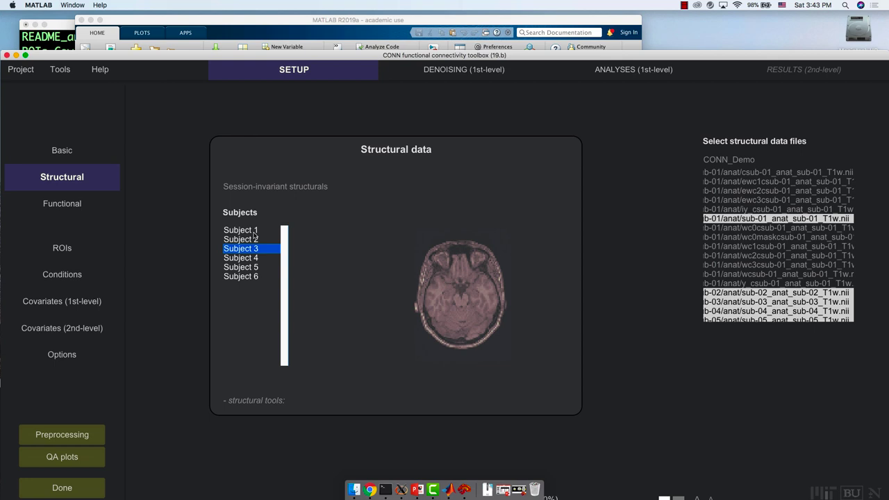
- Select Subjects 1 through 6 in the functional data setup and consult the tutorial's instructions for importing the functional images
{"action": "left_click", "coordinate": [75, 206]}
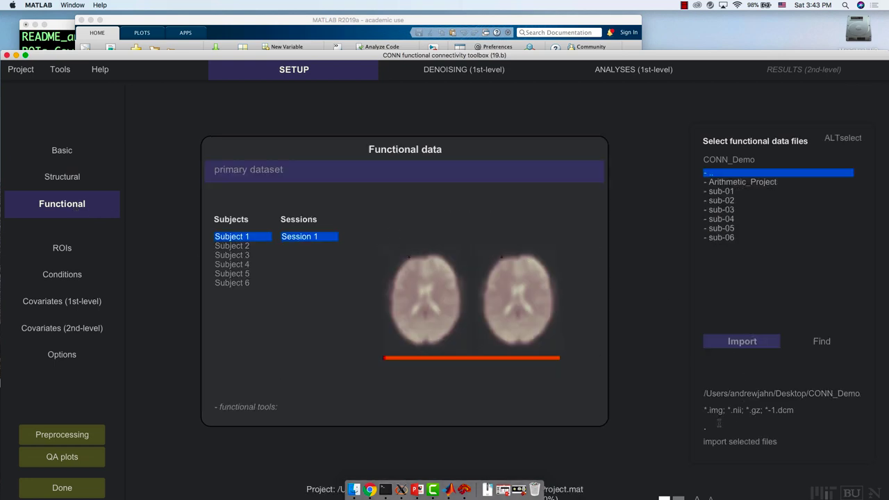
{"action": "left_click", "coordinate": [247, 283], "text": "shift"}
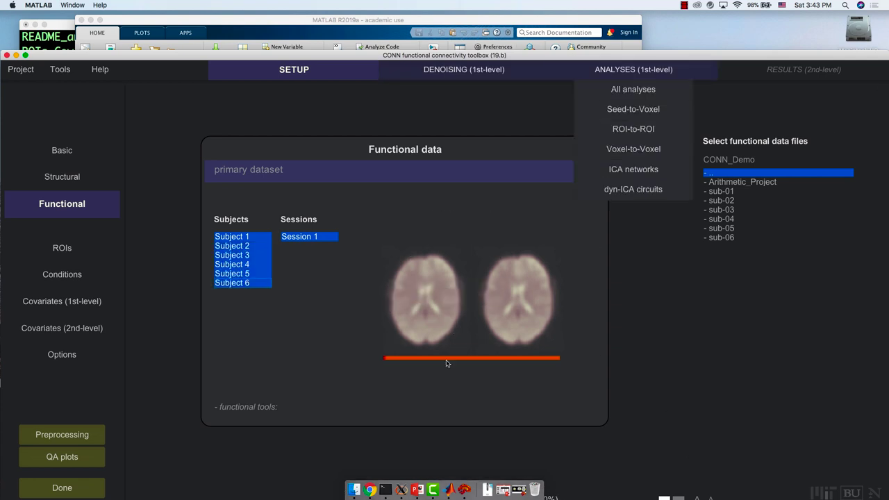
{"action": "left_click", "coordinate": [371, 490]}
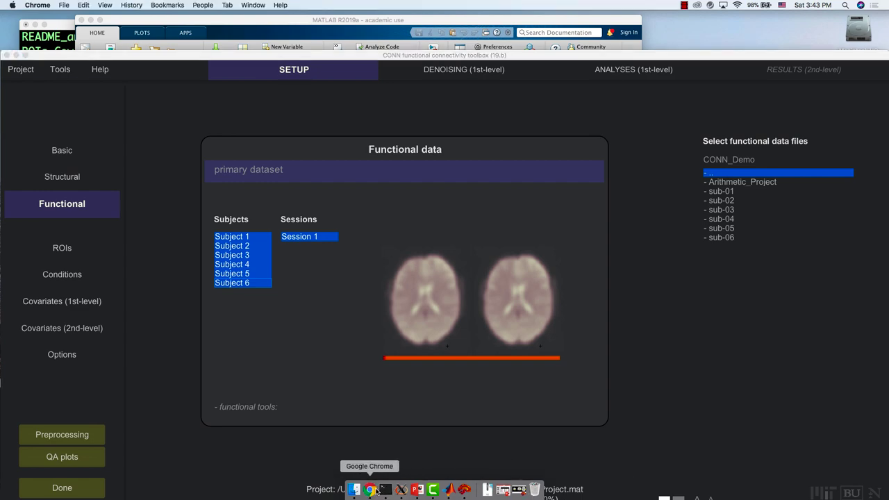
{"action": "scroll", "coordinate": [421, 370], "scroll_direction": "down", "scroll_amount": 15}
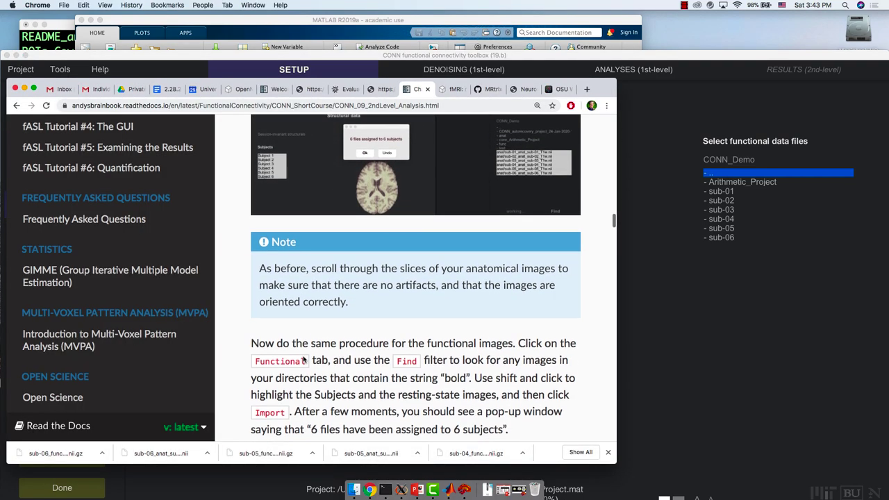
{"action": "scroll", "coordinate": [303, 359], "scroll_direction": "down", "scroll_amount": 5}
{"action": "scroll", "coordinate": [303, 360], "scroll_direction": "down", "scroll_amount": 5}
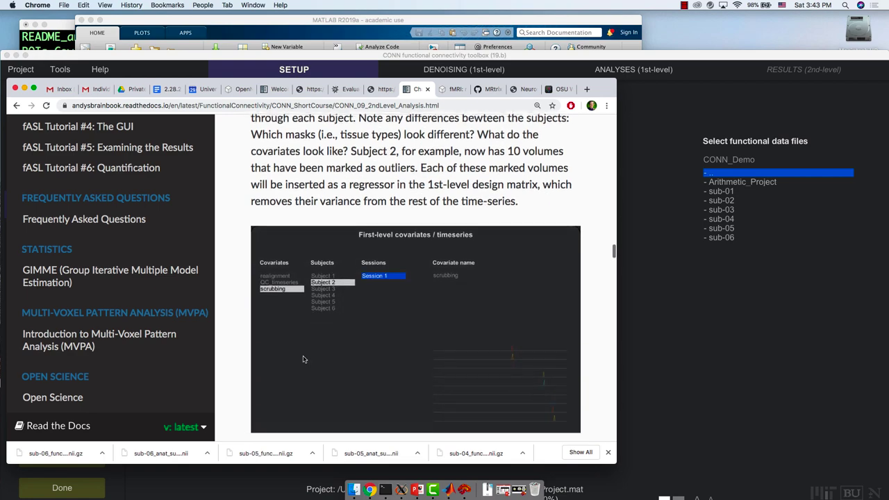
{"action": "scroll", "coordinate": [303, 360], "scroll_direction": "up", "scroll_amount": 5}
{"action": "scroll", "coordinate": [303, 359], "scroll_direction": "up", "scroll_amount": 5}
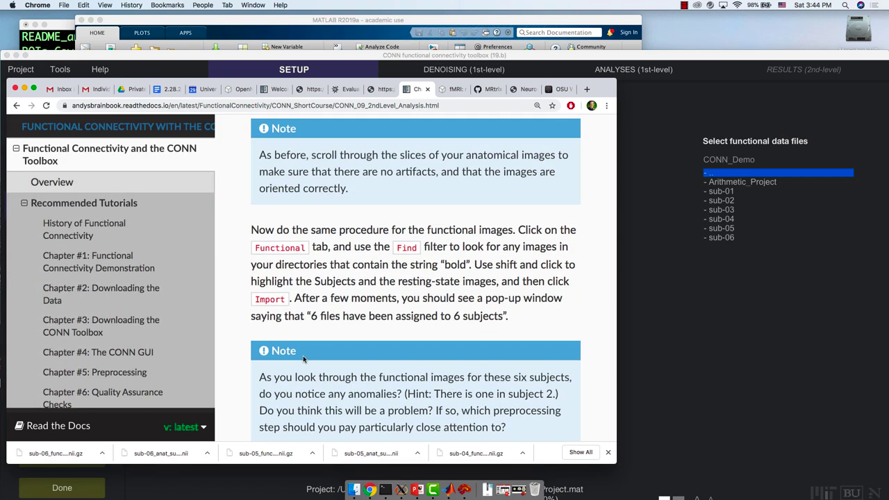
{"action": "left_click", "coordinate": [25, 89]}
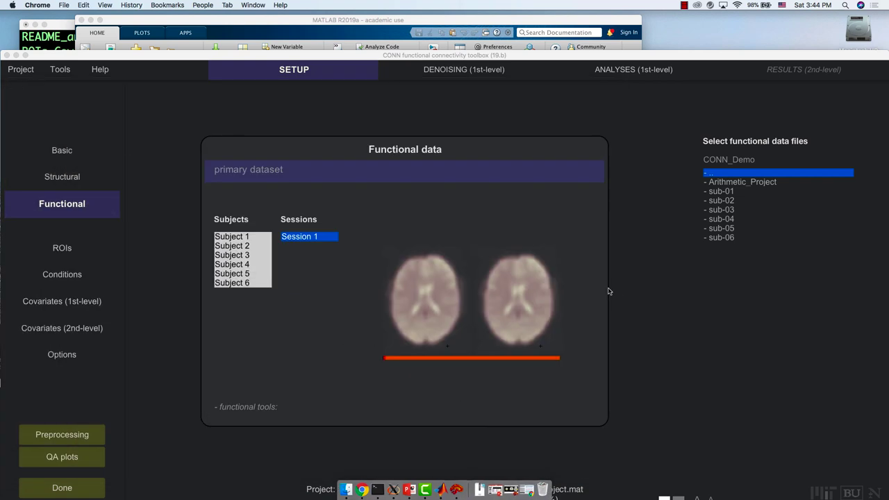
- Find the functional images under CONN_Demo using the filename filter bold
{"action": "left_click", "coordinate": [725, 421]}
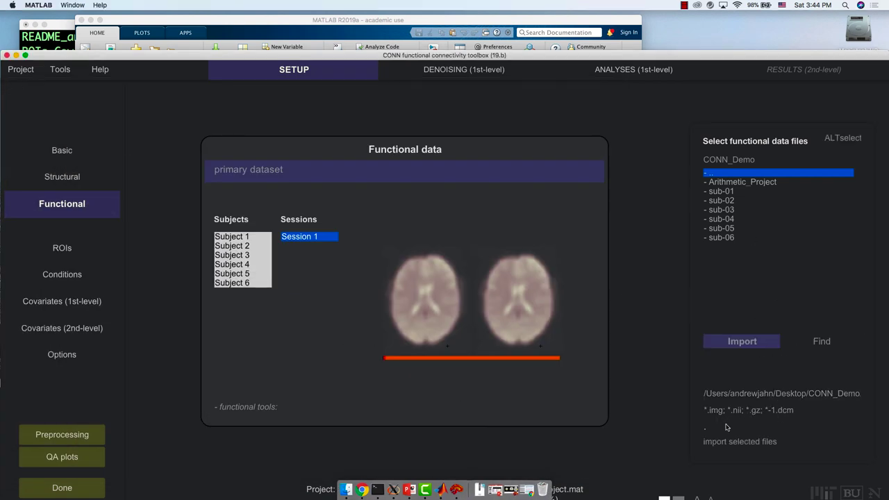
{"action": "type", "text": "bold"}
{"action": "key", "text": "Return"}
{"action": "left_click", "coordinate": [821, 343]}
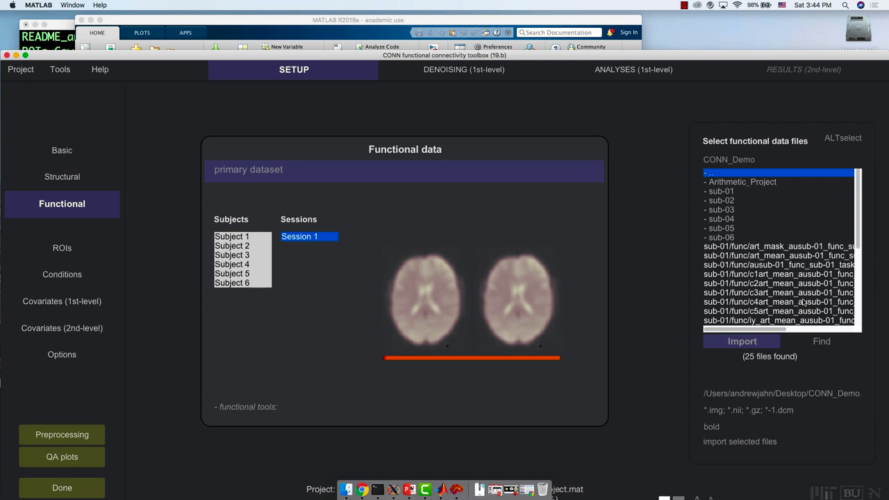
- Select the task-rest_bold images of sub-02 through sub-06 plus the unprocessed sub-01_func_sub-01_task-rest_bold.nii, and import them for the six subjects
{"action": "scroll", "coordinate": [804, 304], "scroll_direction": "down", "scroll_amount": 5}
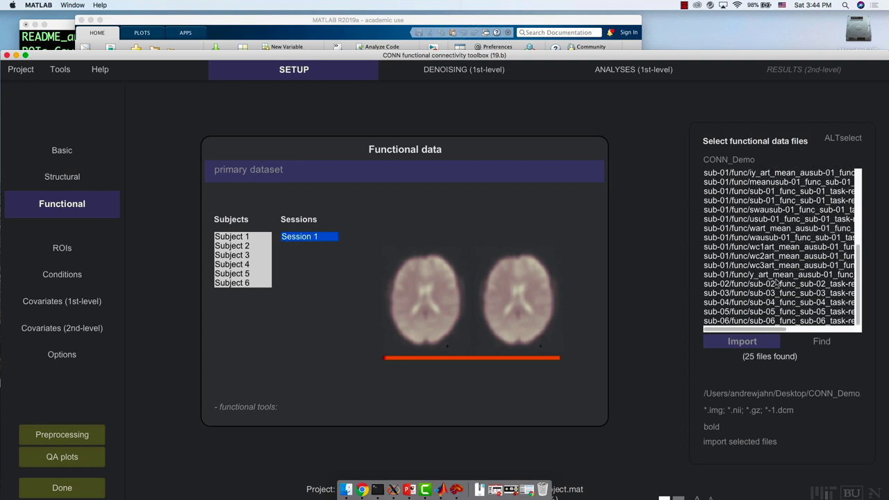
{"action": "left_click_drag", "start_coordinate": [777, 284], "coordinate": [771, 320]}
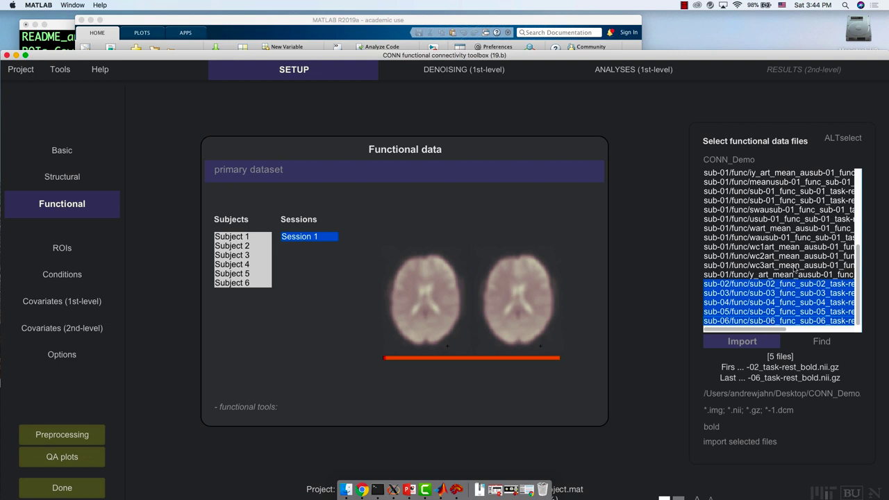
{"action": "scroll", "coordinate": [795, 270], "scroll_direction": "right", "scroll_amount": 5}
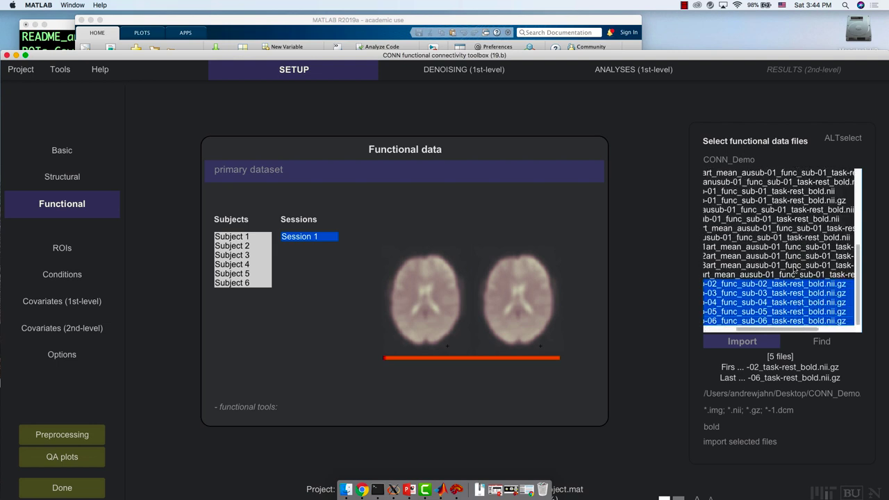
{"action": "scroll", "coordinate": [796, 271], "scroll_direction": "up", "scroll_amount": 3}
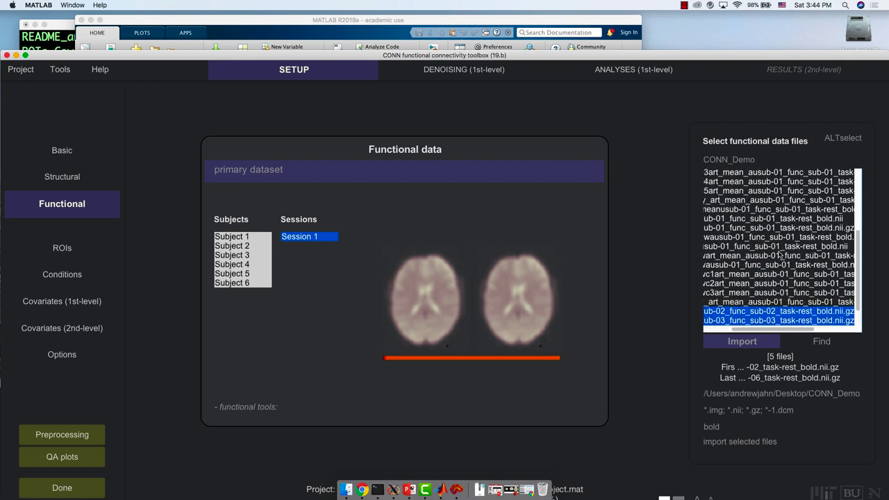
{"action": "scroll", "coordinate": [780, 256], "scroll_direction": "left", "scroll_amount": 3}
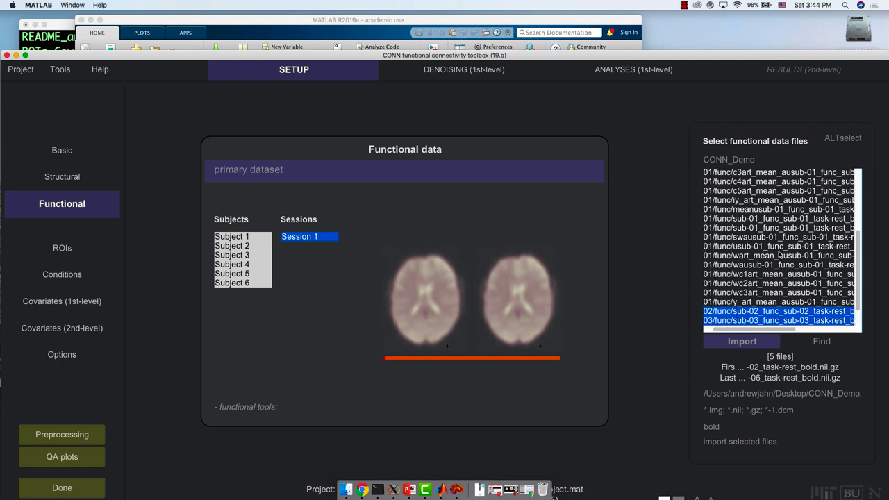
{"action": "scroll", "coordinate": [779, 256], "scroll_direction": "up", "scroll_amount": 1}
{"action": "scroll", "coordinate": [774, 247], "scroll_direction": "right", "scroll_amount": 2}
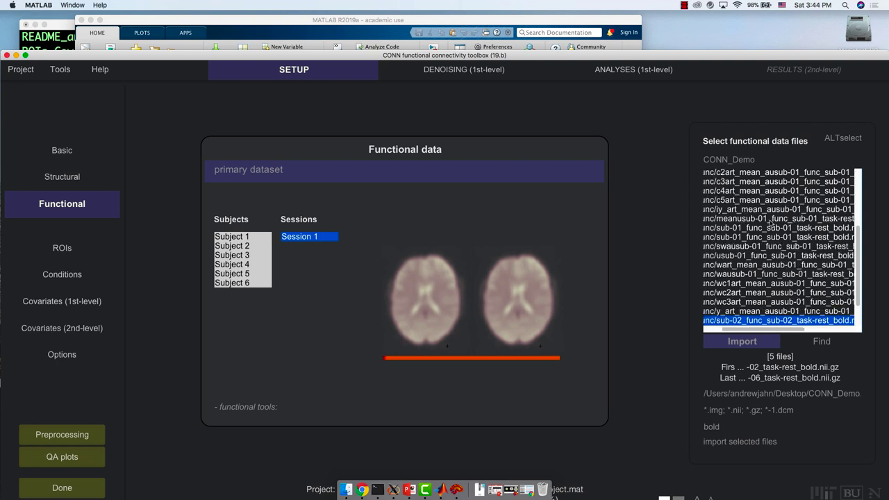
{"action": "left_click", "coordinate": [768, 228], "text": "super"}
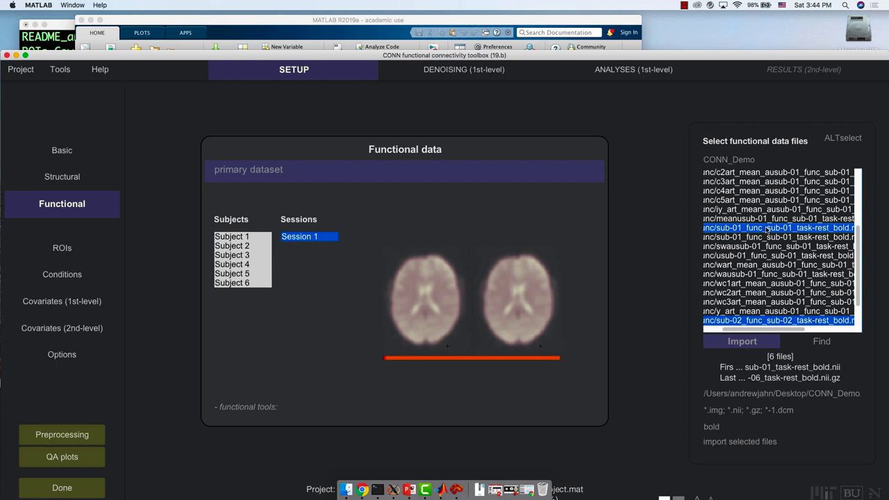
{"action": "scroll", "coordinate": [768, 230], "scroll_direction": "up", "scroll_amount": 1}
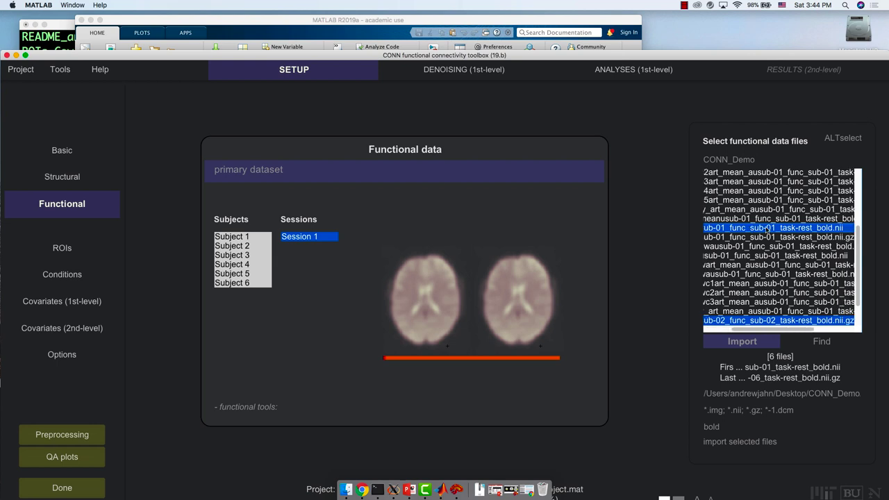
{"action": "scroll", "coordinate": [768, 229], "scroll_direction": "right", "scroll_amount": 2}
{"action": "scroll", "coordinate": [767, 229], "scroll_direction": "left", "scroll_amount": 2}
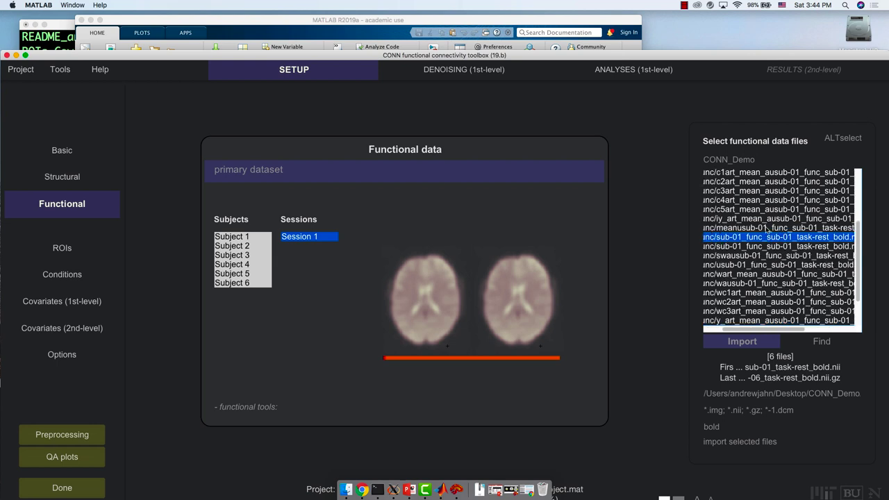
{"action": "scroll", "coordinate": [768, 229], "scroll_direction": "right", "scroll_amount": 1}
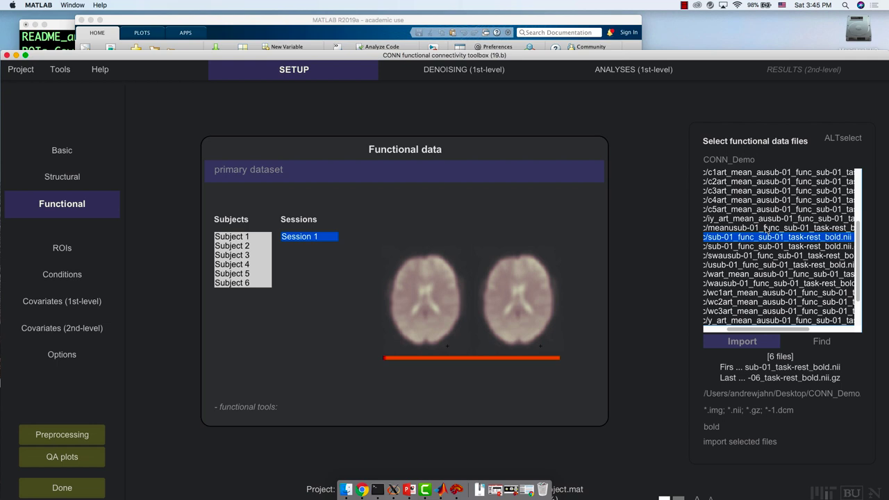
{"action": "left_click", "coordinate": [736, 340]}
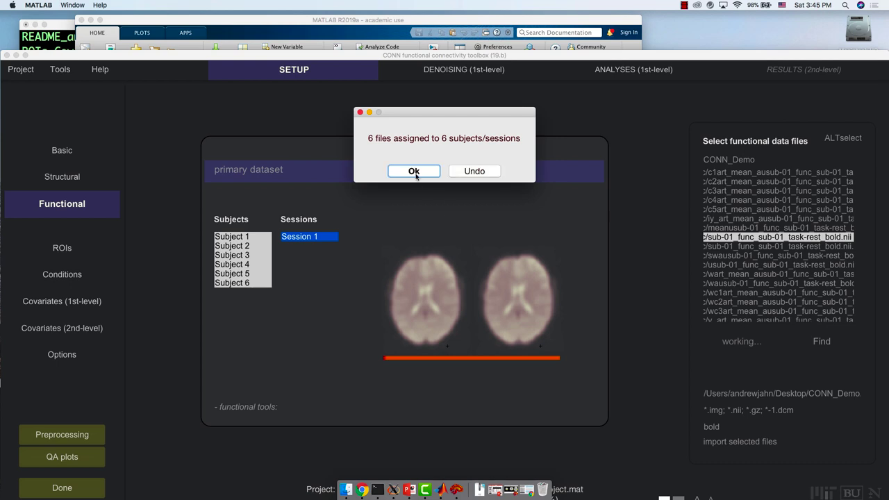
{"action": "left_click", "coordinate": [414, 173]}
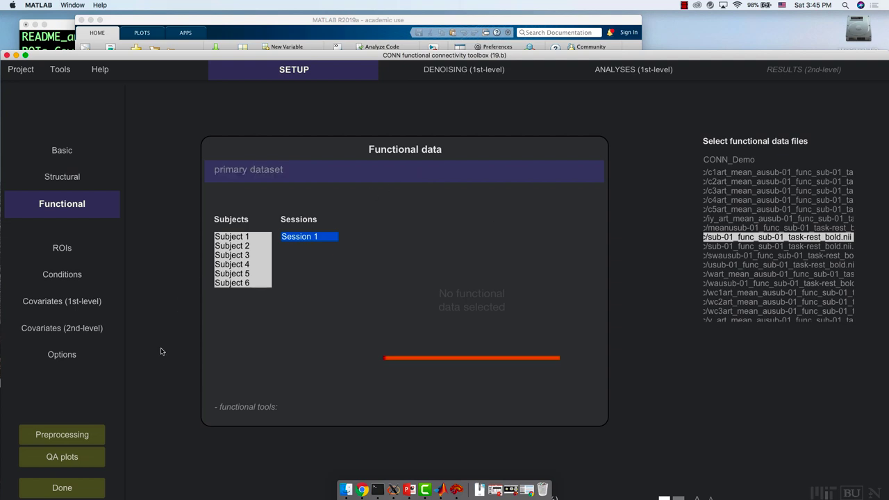
{"action": "left_click", "coordinate": [64, 492]}
{"action": "left_click", "coordinate": [307, 168]}
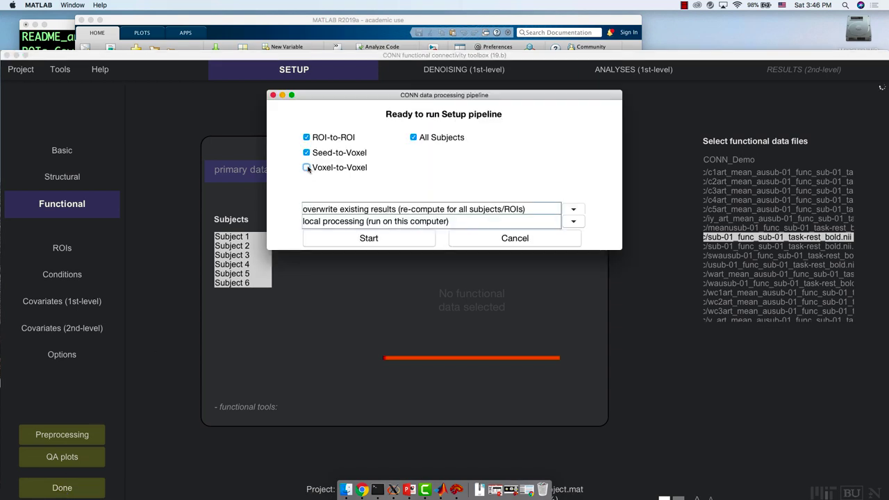
{"action": "left_click", "coordinate": [364, 239]}
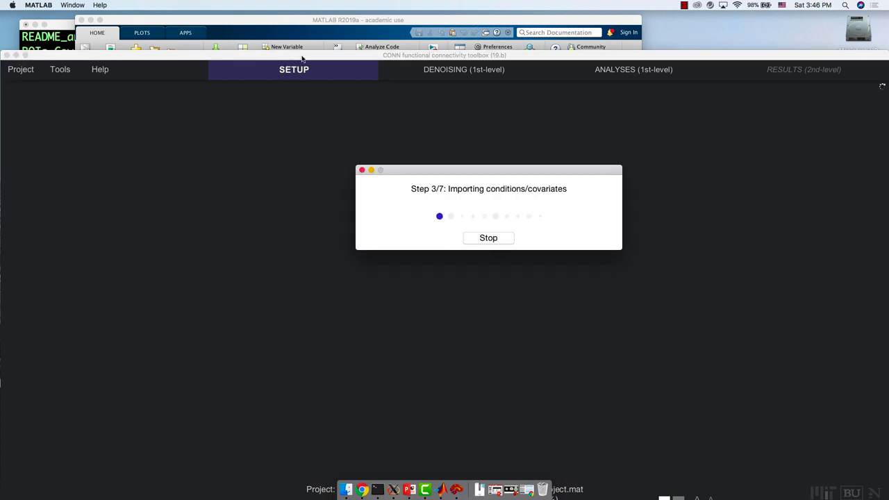
{"action": "left_click", "coordinate": [489, 238]}
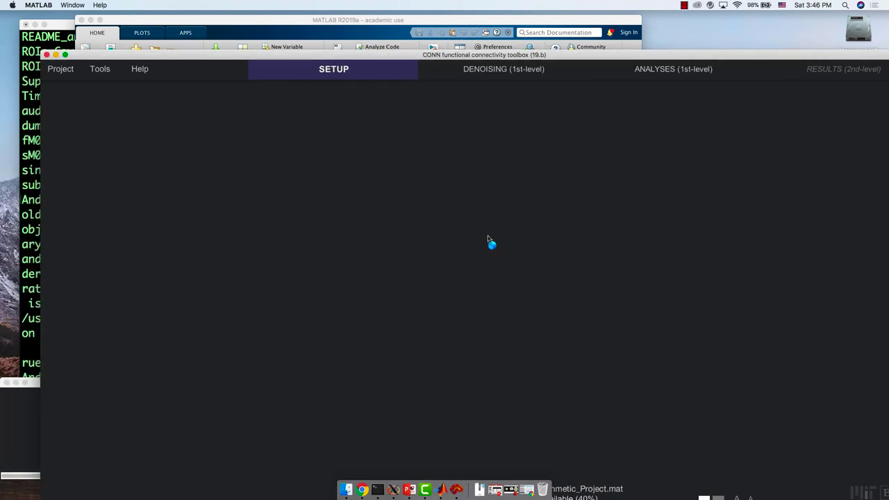
{"action": "left_click", "coordinate": [460, 285]}
- Return to the Setup stage and check the structural images of Subjects 1 to 5
{"action": "mouse_move", "coordinate": [302, 69]}
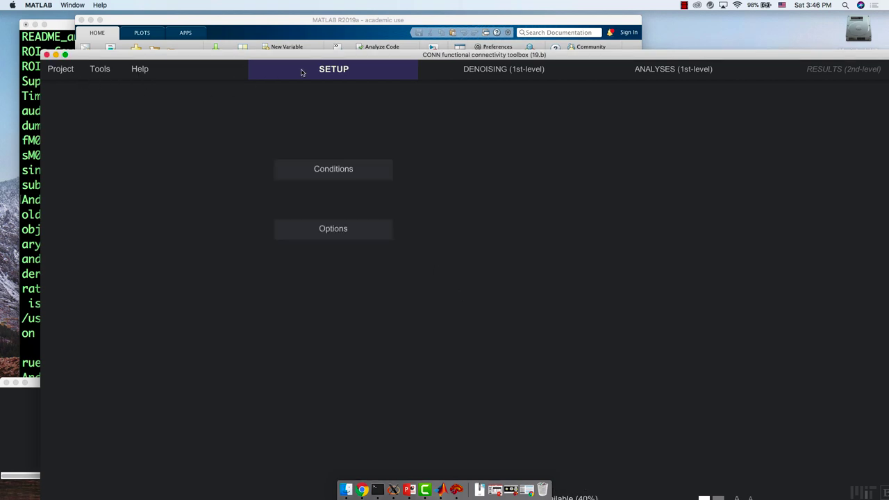
{"action": "left_click", "coordinate": [328, 91]}
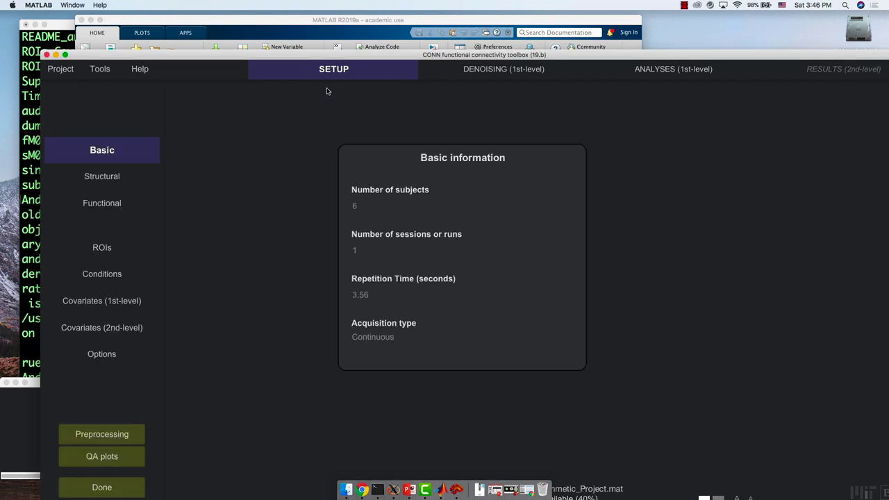
{"action": "left_click", "coordinate": [113, 175]}
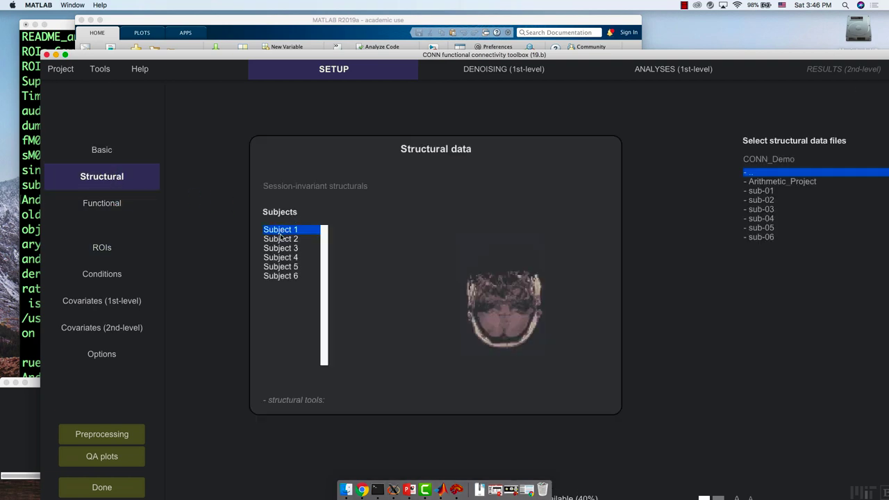
{"action": "left_click", "coordinate": [280, 240]}
{"action": "key", "text": "Down"}
{"action": "key", "text": "Down"}
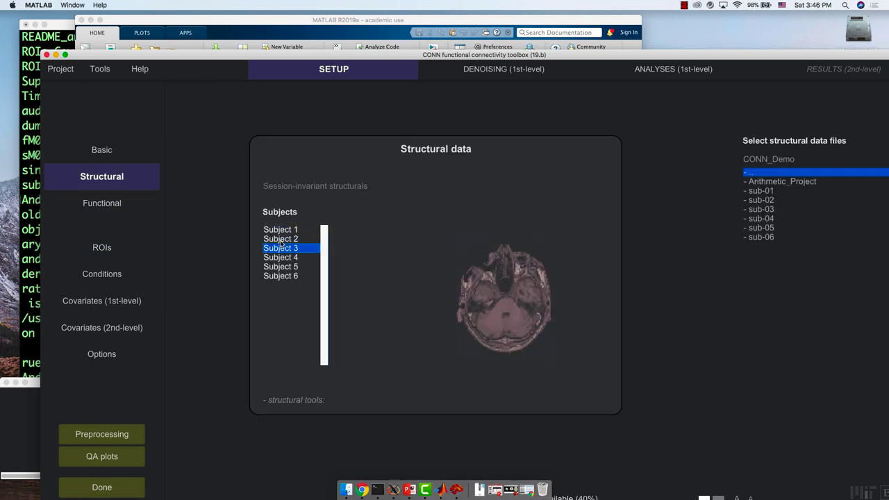
{"action": "key", "text": "Down"}
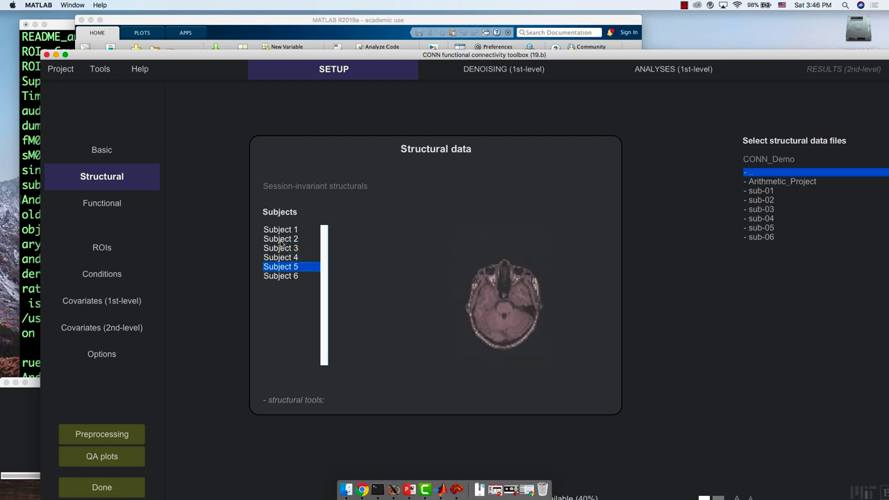
- Start the default preprocessing pipeline locally for all subjects and sessions, with the slice order set to interleaved (Siemens)
{"action": "left_click", "coordinate": [120, 435]}
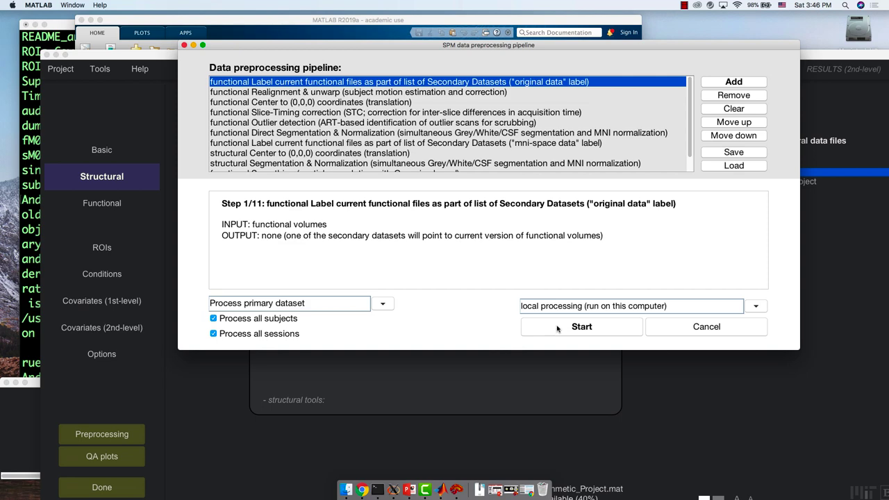
{"action": "scroll", "coordinate": [472, 151], "scroll_direction": "down", "scroll_amount": 2}
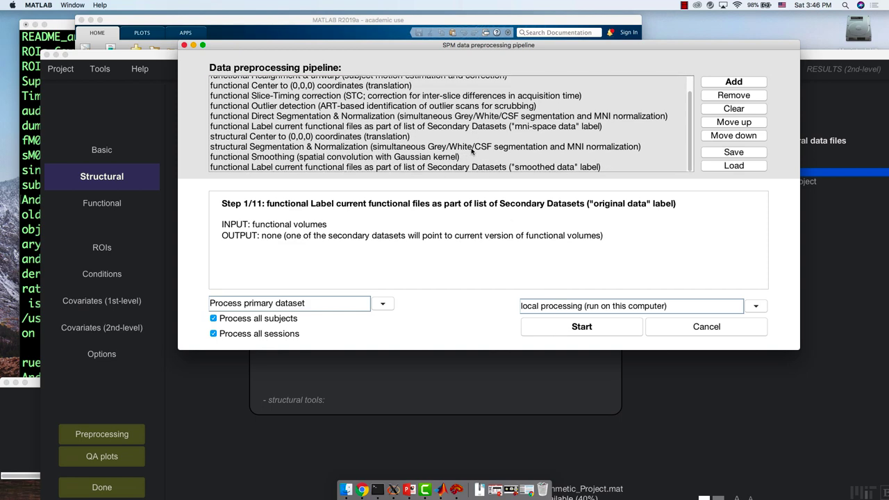
{"action": "scroll", "coordinate": [472, 151], "scroll_direction": "up", "scroll_amount": 2}
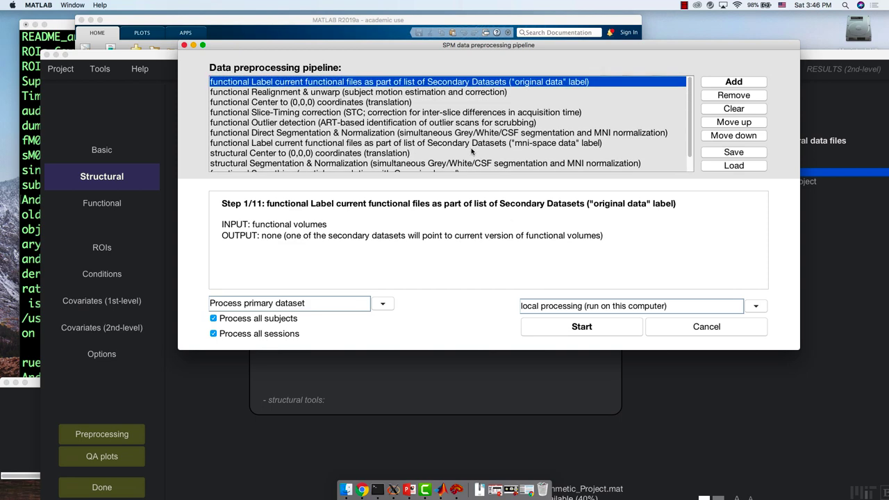
{"action": "left_click", "coordinate": [582, 327]}
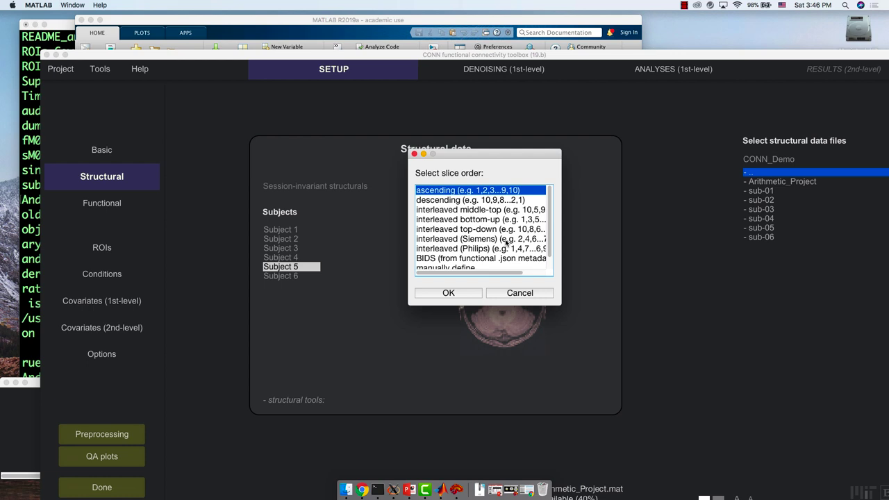
{"action": "double_click", "coordinate": [507, 239]}
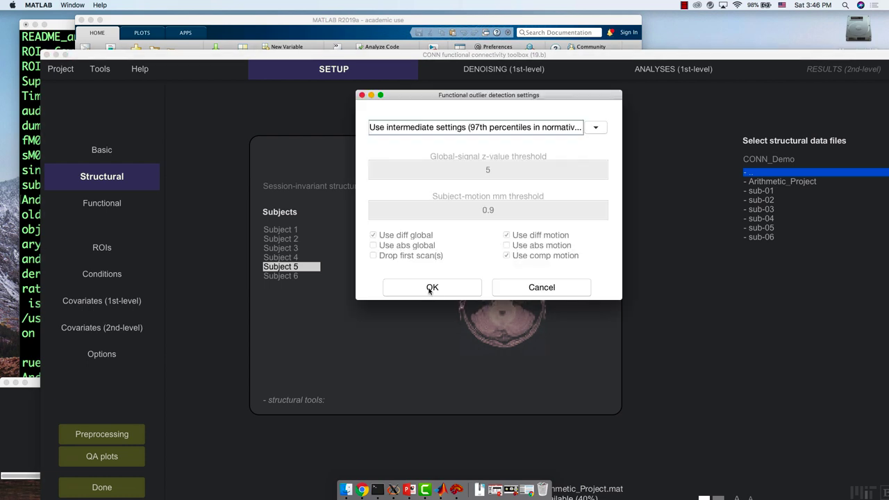
- Accept the intermediate outlier detection settings, default tissue maps with 1 mm structural and 2 mm functional resolution, and the default smoothing kernel
{"action": "left_click", "coordinate": [432, 288]}
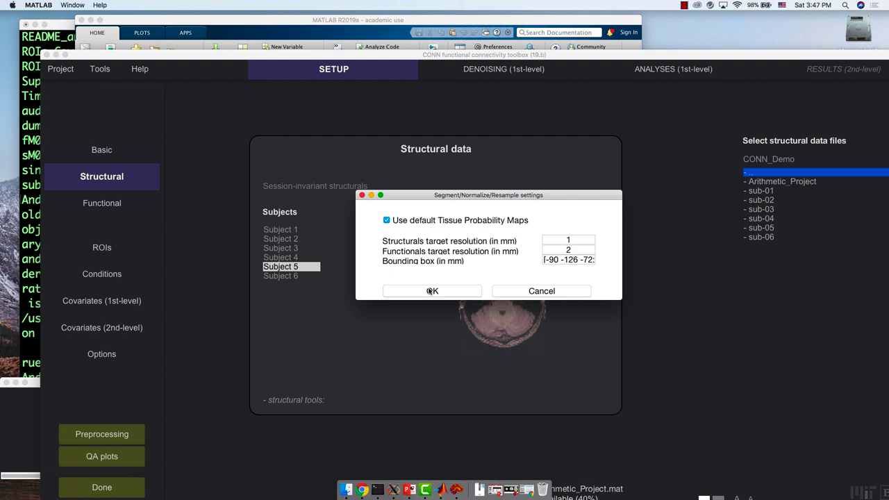
{"action": "left_click", "coordinate": [430, 291]}
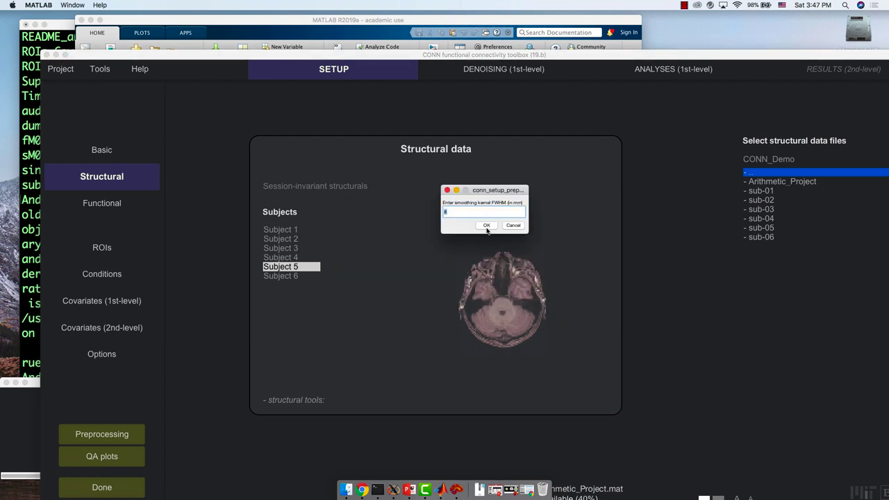
{"action": "left_click", "coordinate": [487, 226]}
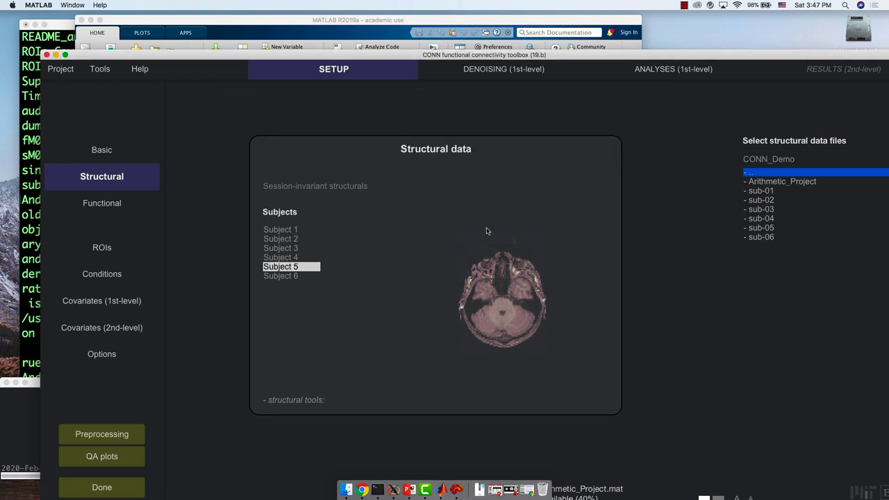